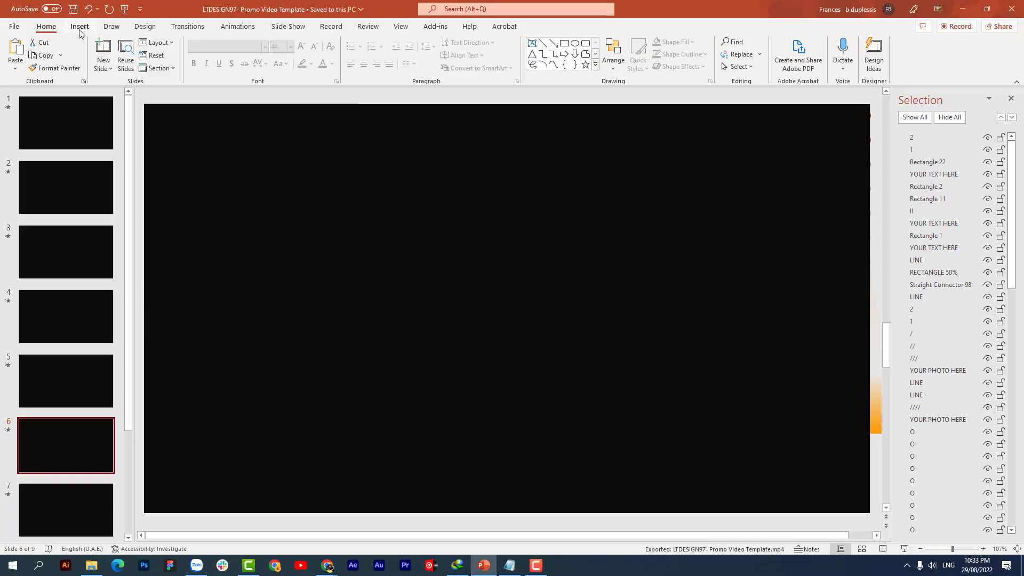
- Draw a text box on slide 6 and paste in the download text and link from Notepad
click(79, 28)
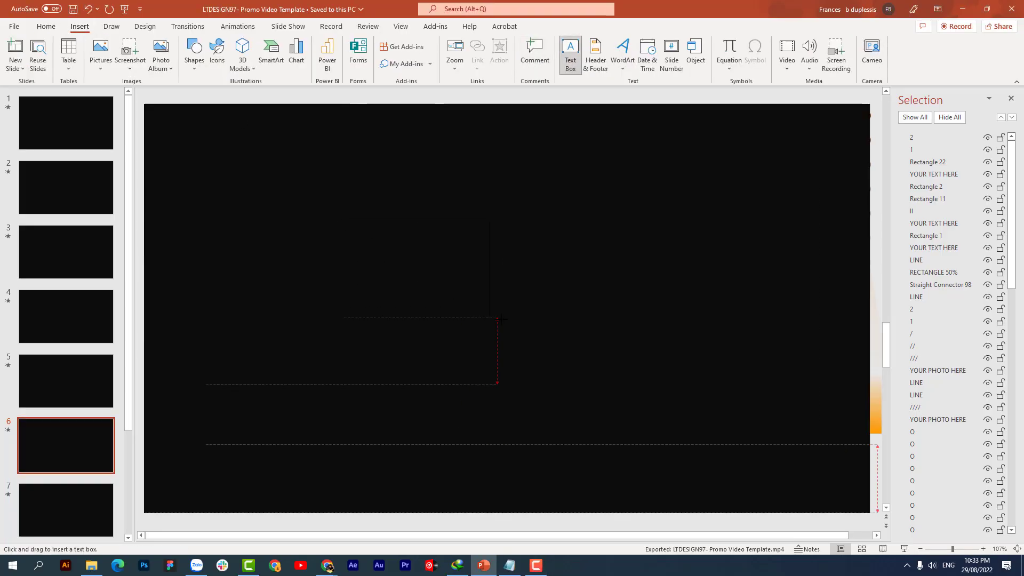
drag(344, 219, 630, 333)
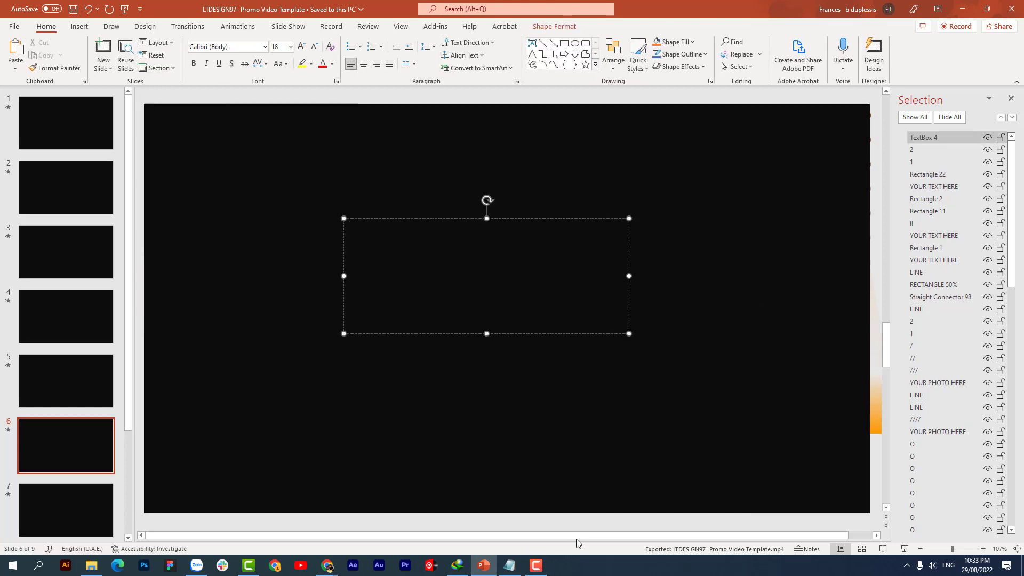
click(522, 564)
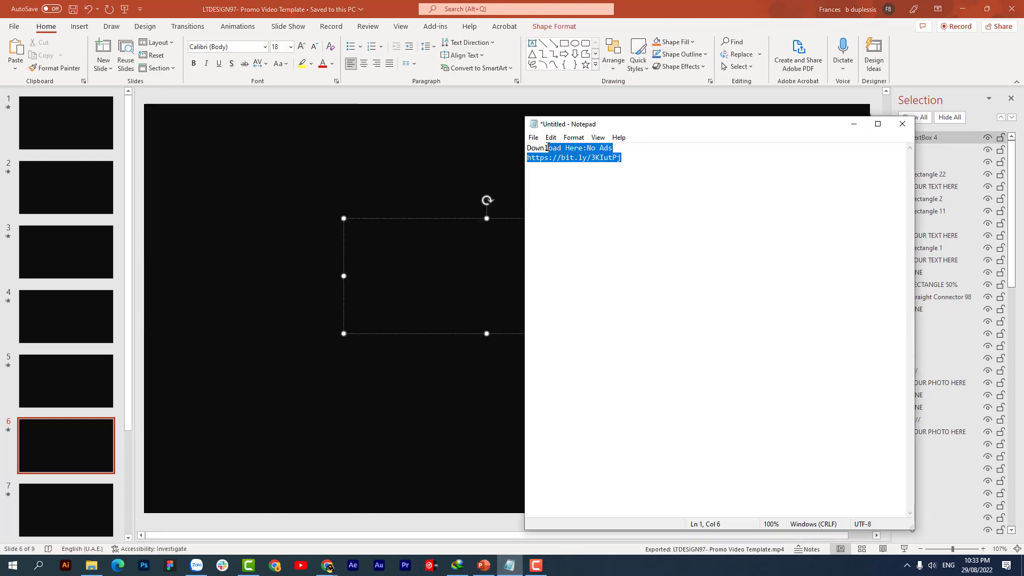
right_click(570, 155)
click(592, 188)
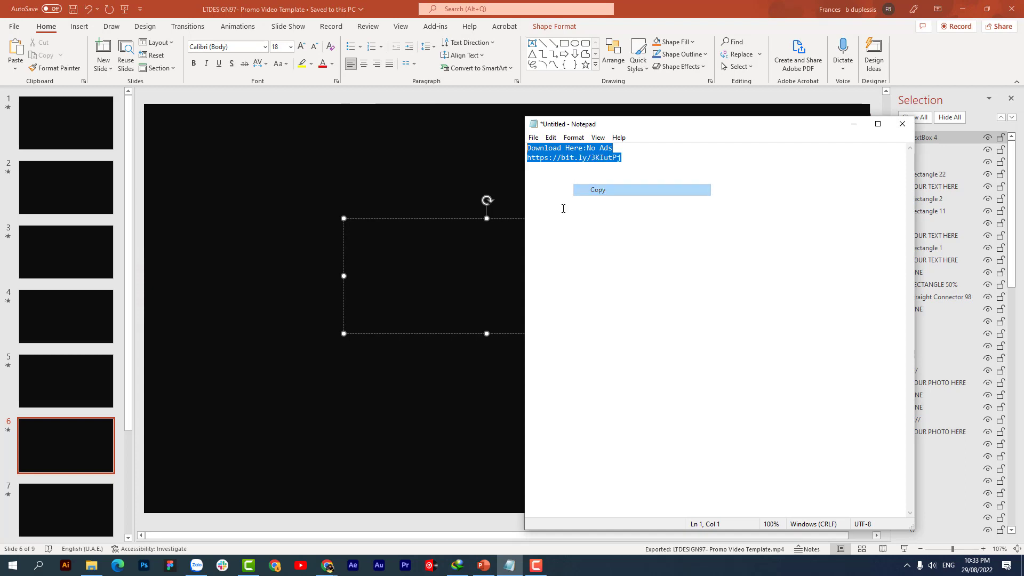
click(401, 259)
right_click(360, 228)
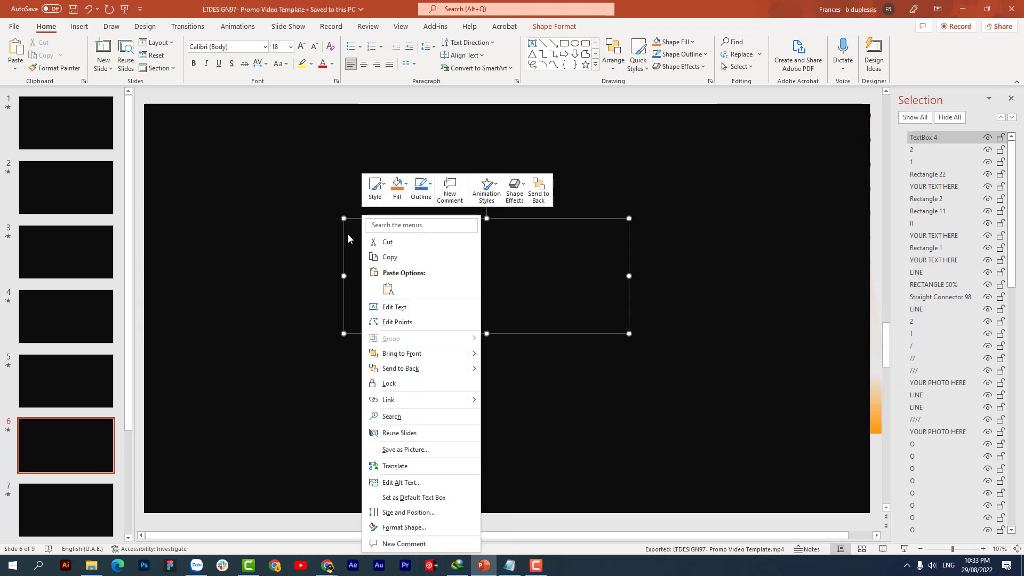
key(Escape)
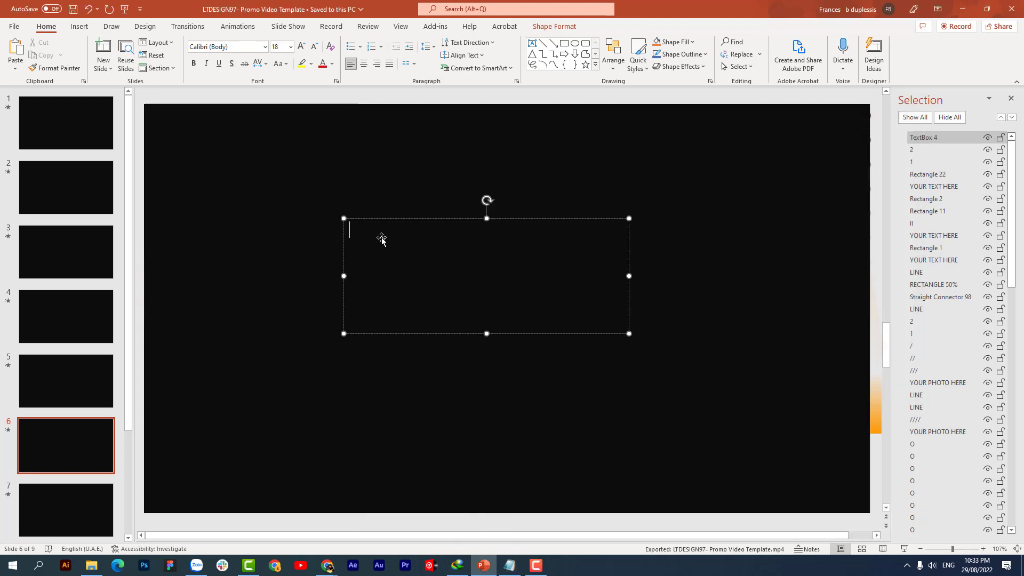
key(ctrl+a)
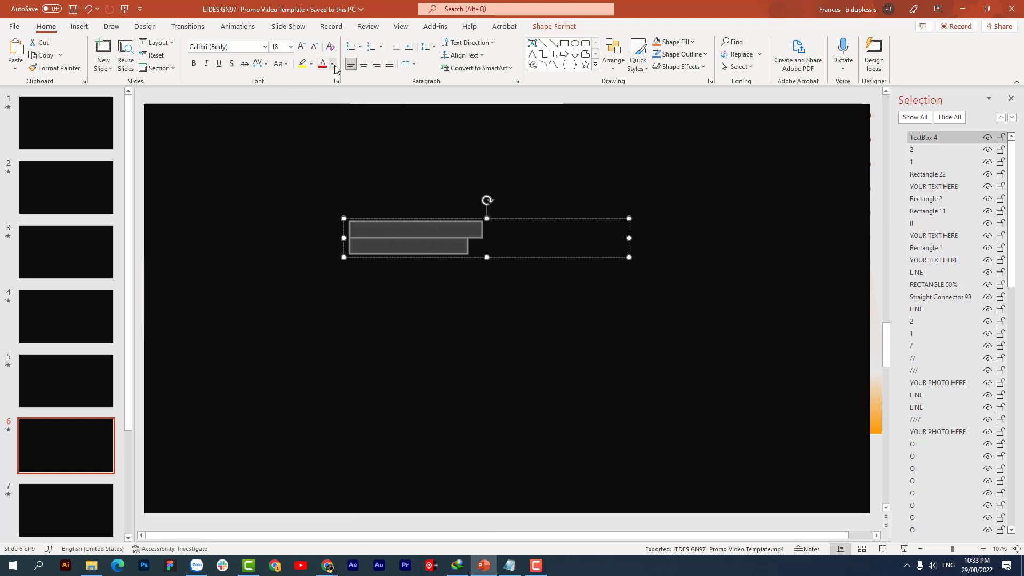
- Make the download text white at 40 pt and widen the box so lines fit
click(331, 63)
click(325, 89)
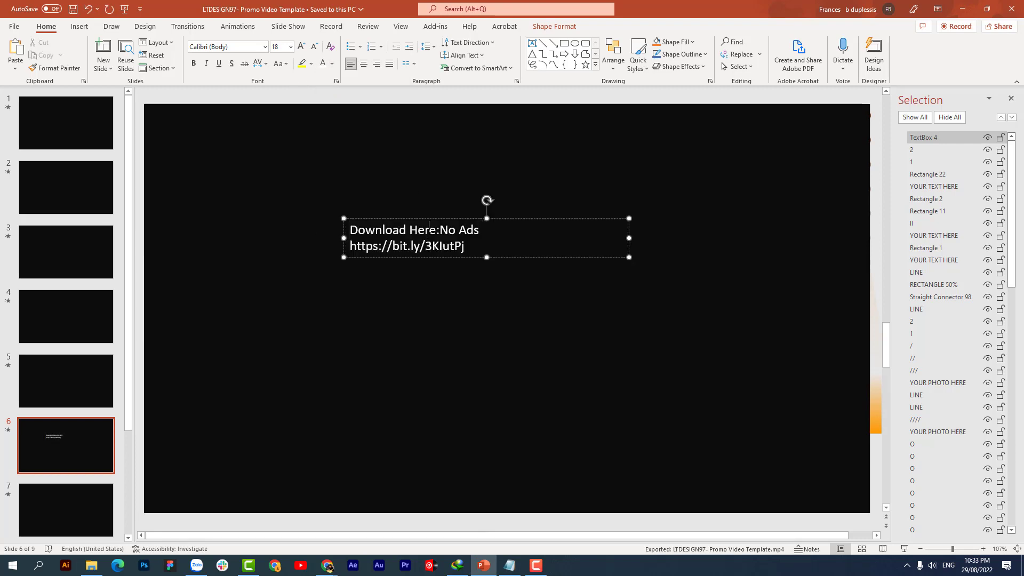
key(ctrl+a)
click(291, 47)
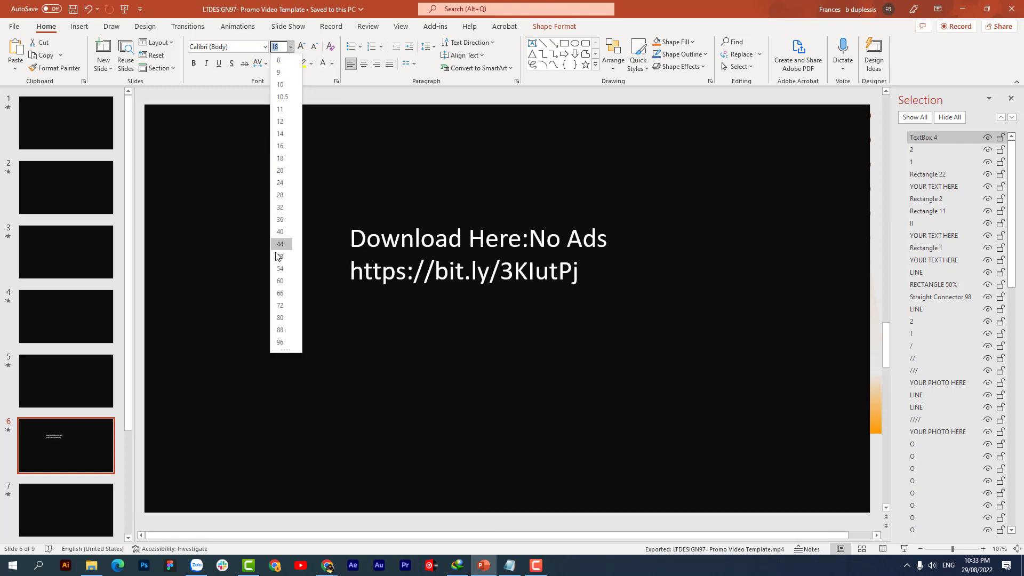
click(274, 235)
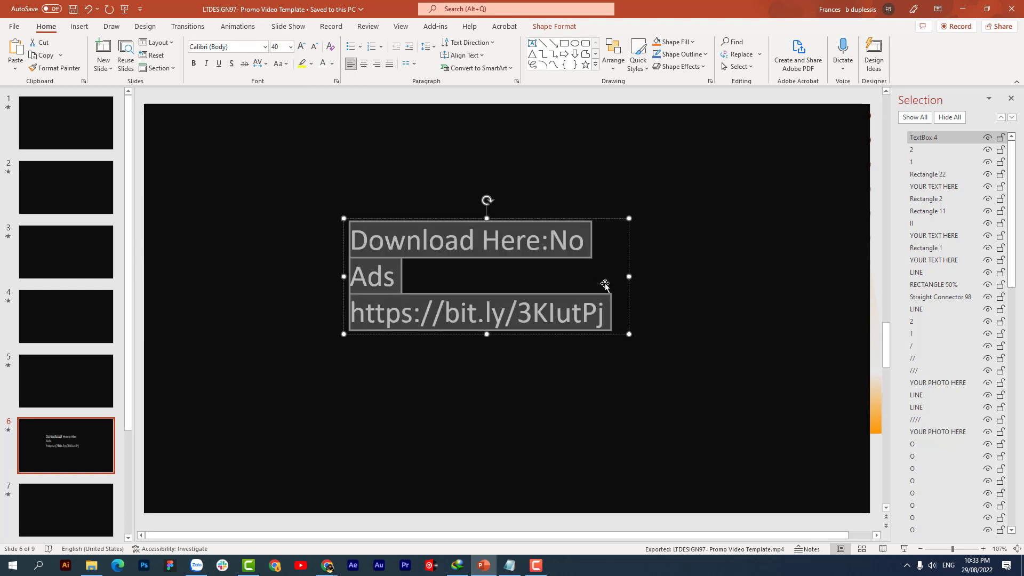
drag(628, 278, 736, 278)
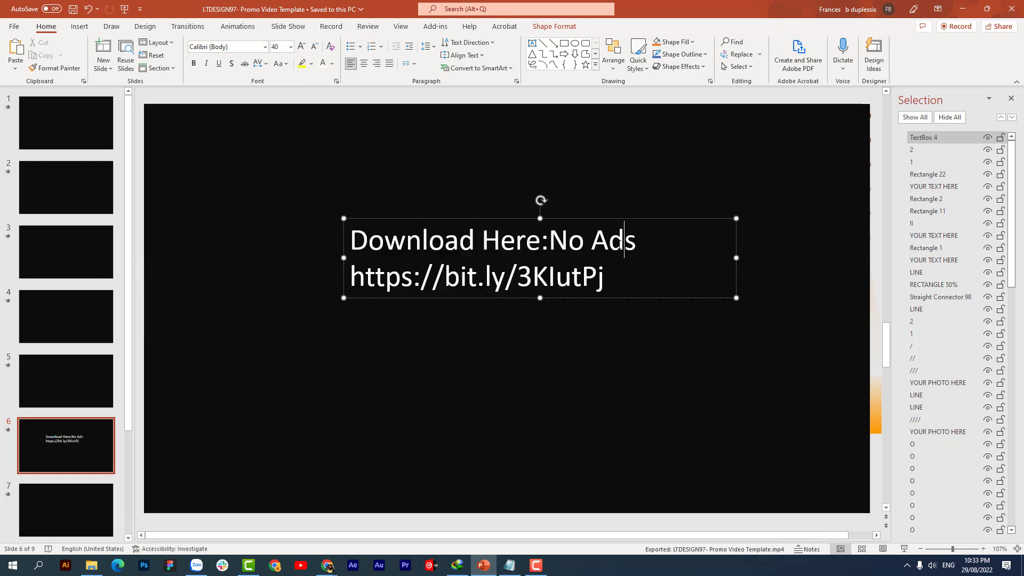
- Copy the download link line from the text box
drag(582, 269, 353, 278)
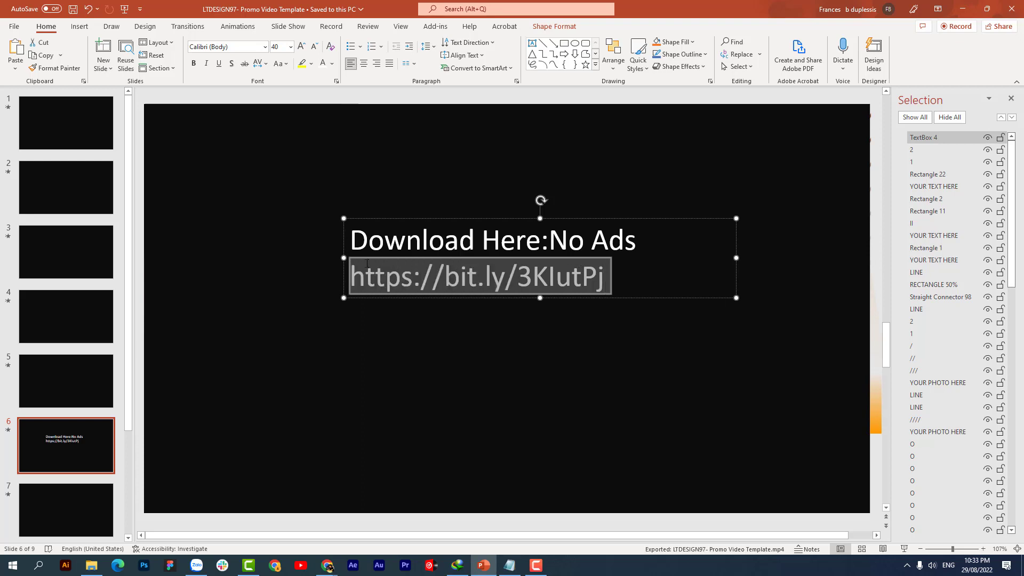
right_click(379, 277)
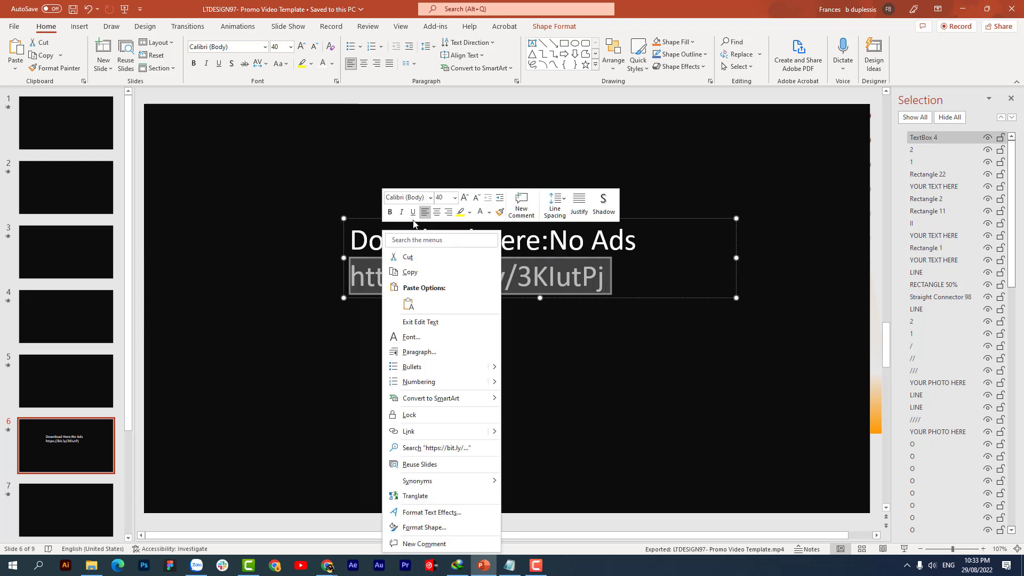
click(408, 272)
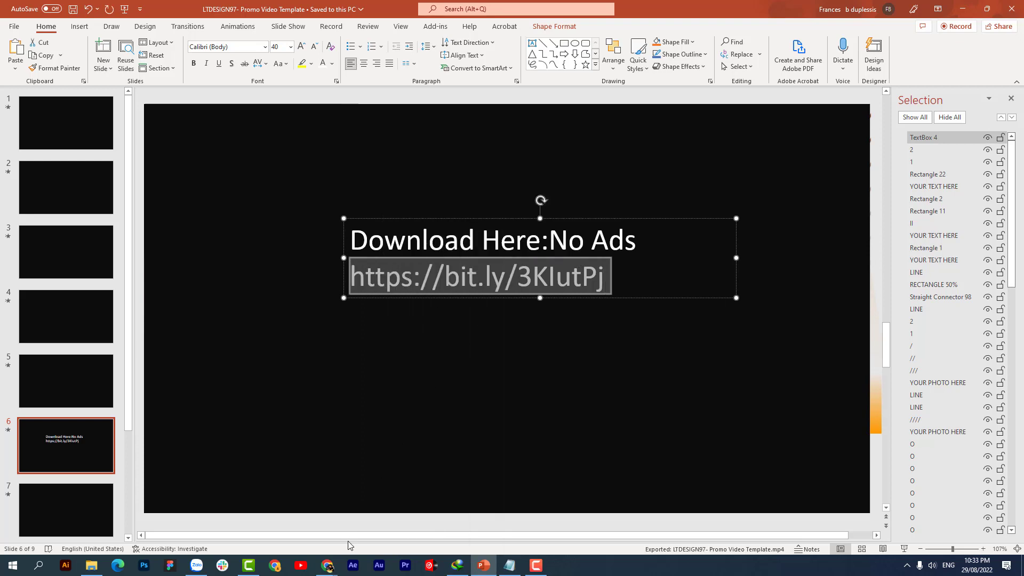
mouse_move(328, 566)
click(377, 542)
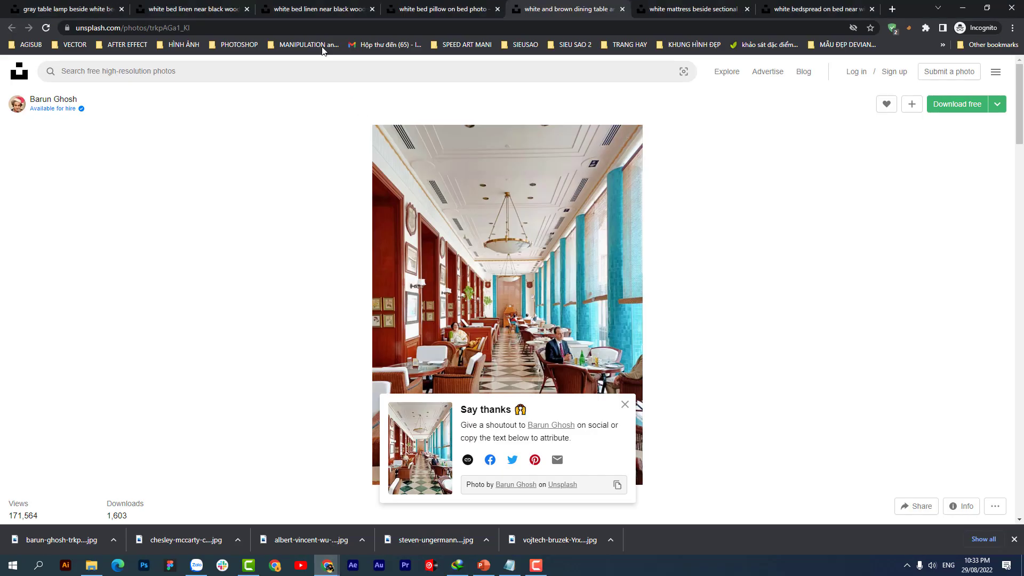
- Open the copied Google Drive link and start downloading LTDESIGN97- Template.rar, then cancel saving
click(318, 28)
key(ctrl+v)
key(Return)
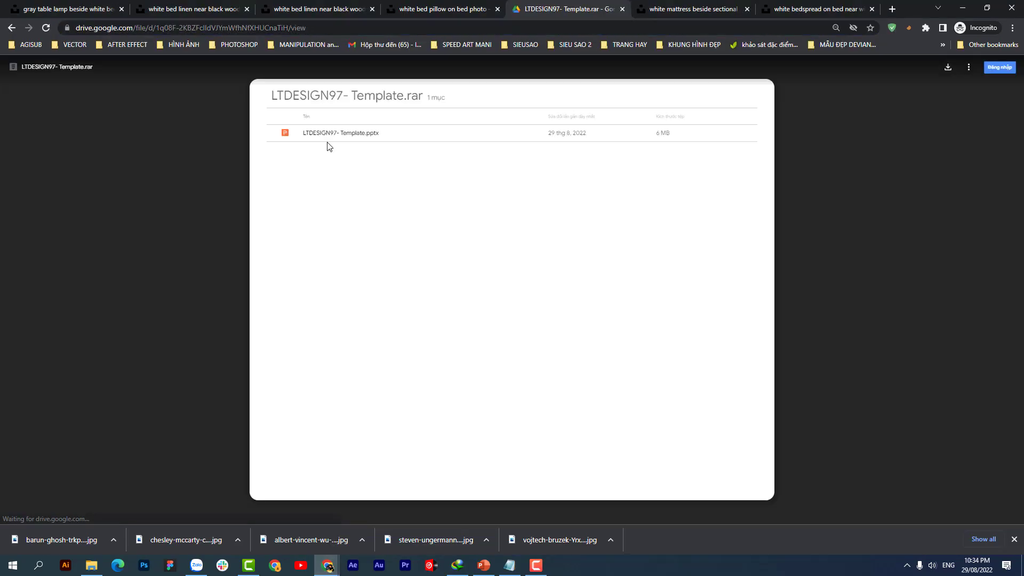
drag(307, 109, 386, 138)
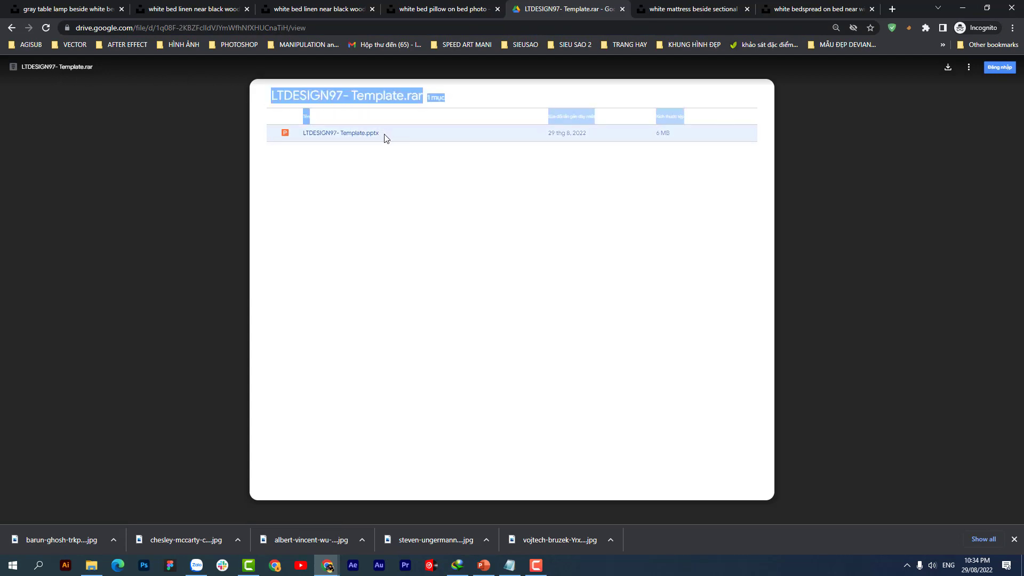
click(948, 67)
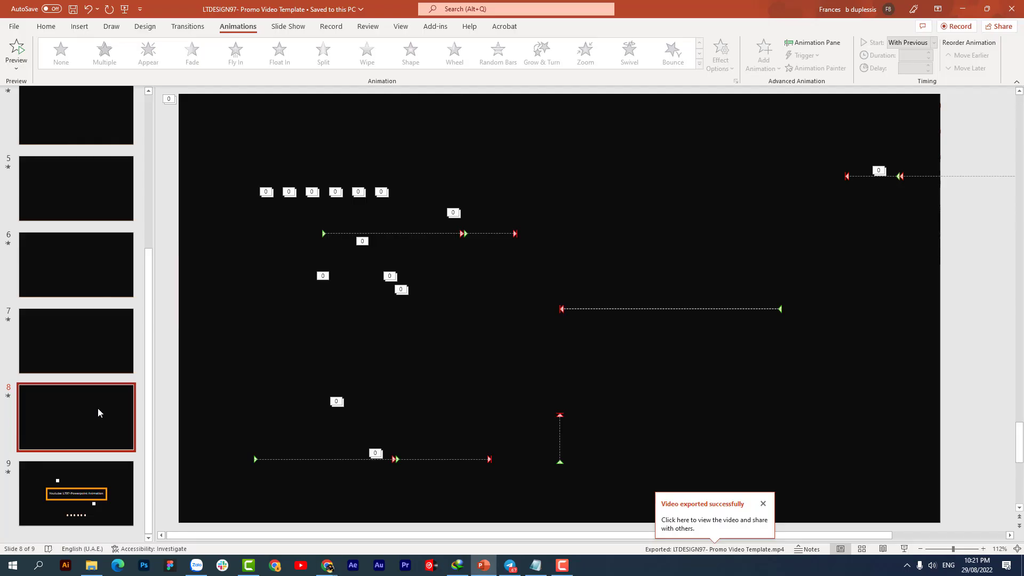
scroll(97, 408, up, 5)
- In the Selection pane, hide cover layers 2 and 1 on slide 1 and preview its animation
scroll(89, 401, up, 3)
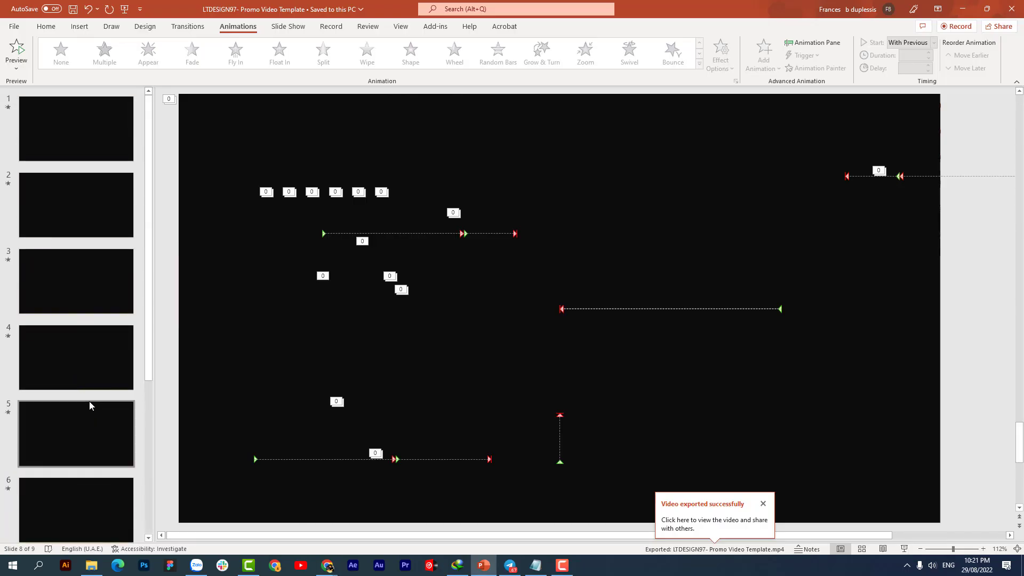
click(81, 126)
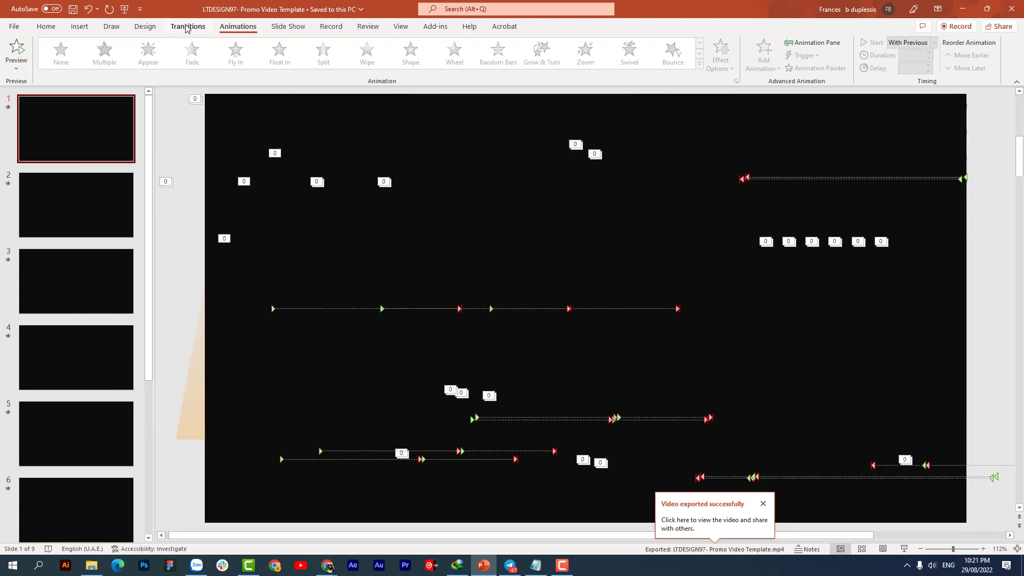
click(47, 27)
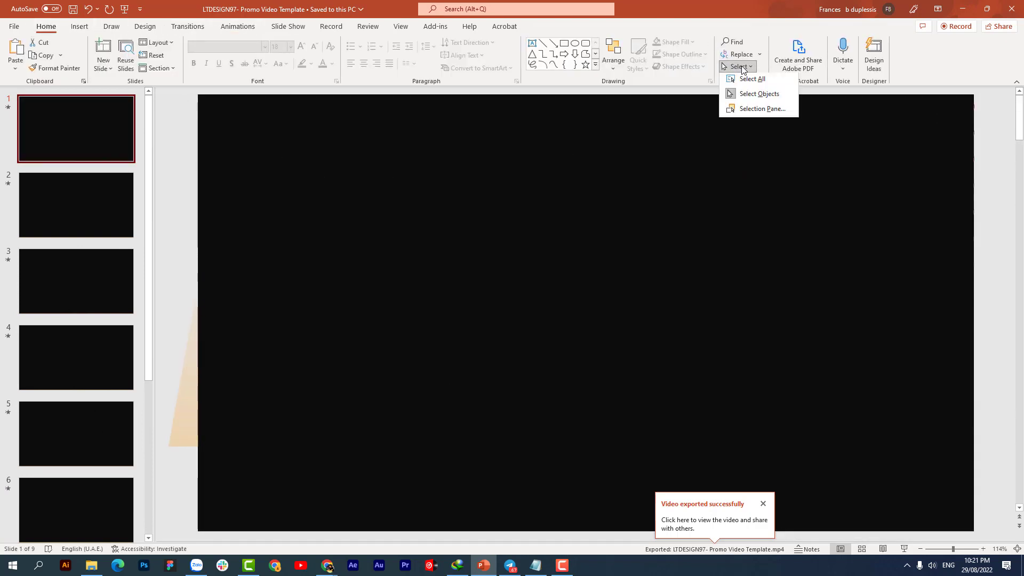
click(752, 111)
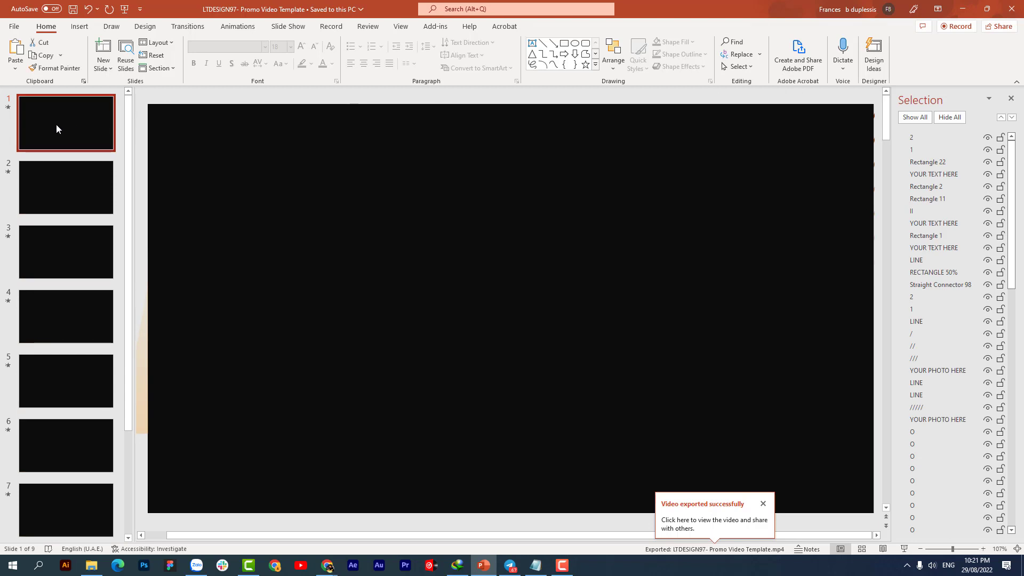
click(987, 138)
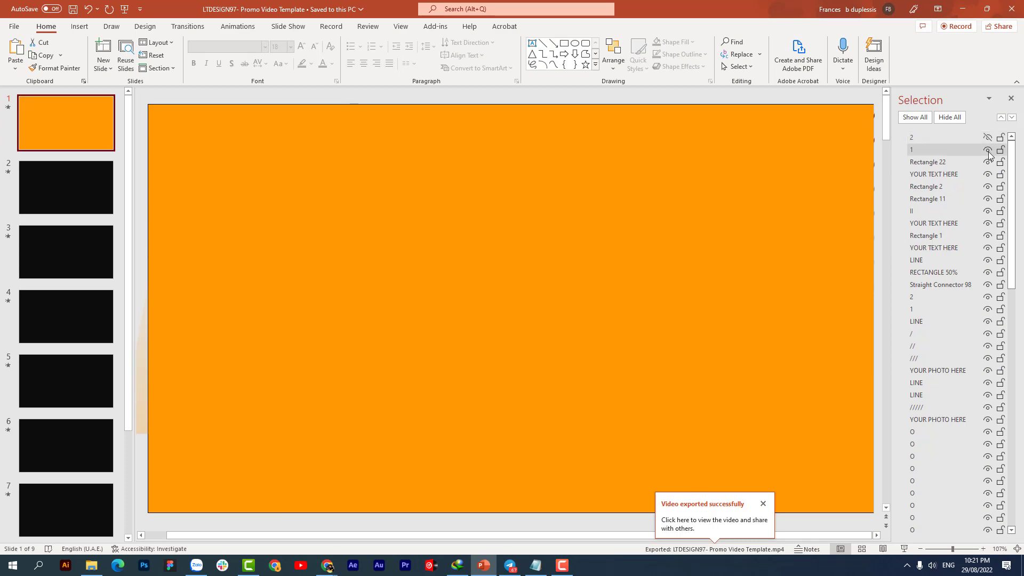
click(988, 150)
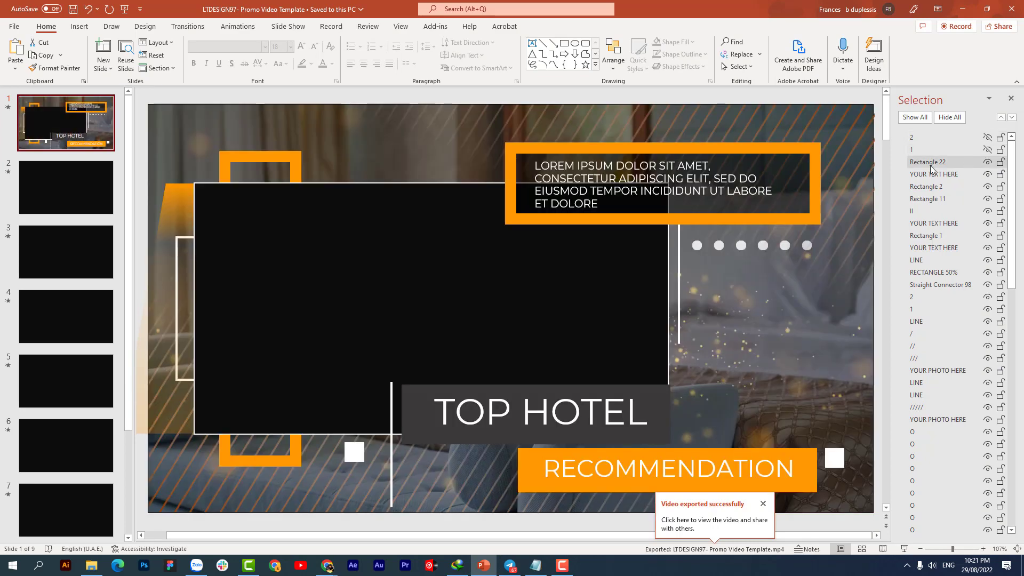
click(8, 109)
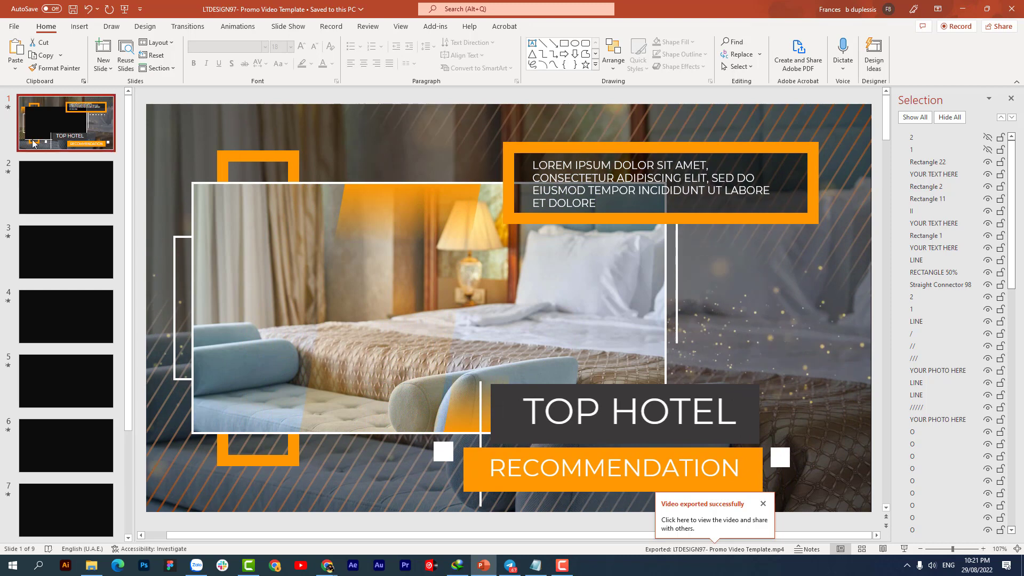
- Hide the black and orange covers on slides 2 and 4, previewing slide 2's animation
click(70, 181)
click(987, 138)
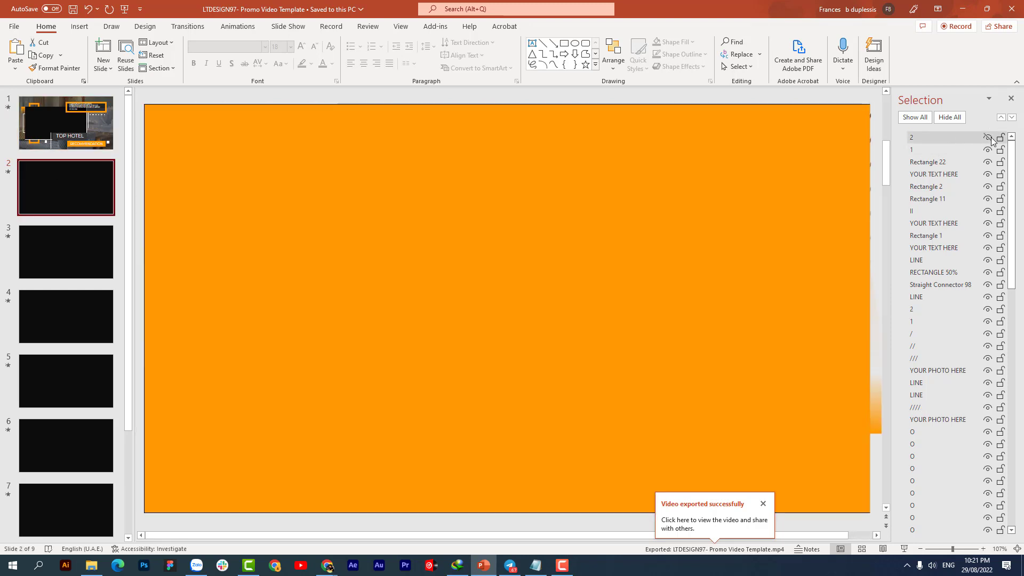
click(987, 150)
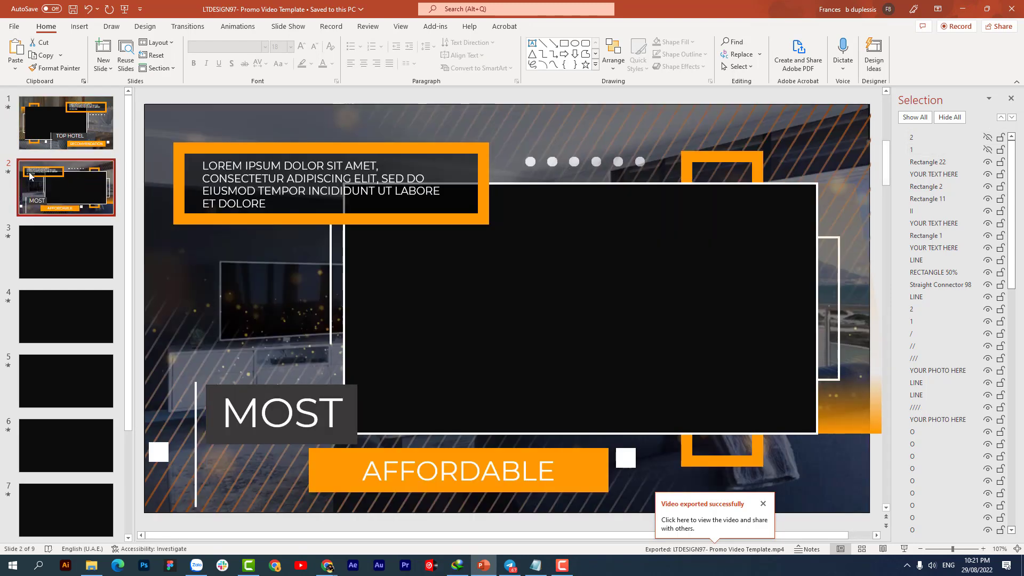
click(8, 173)
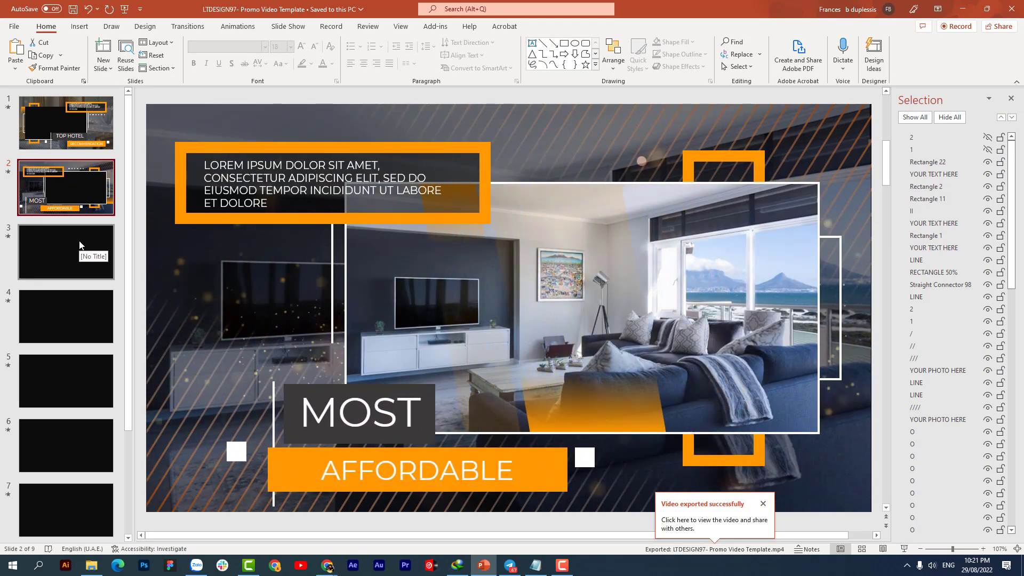
click(69, 248)
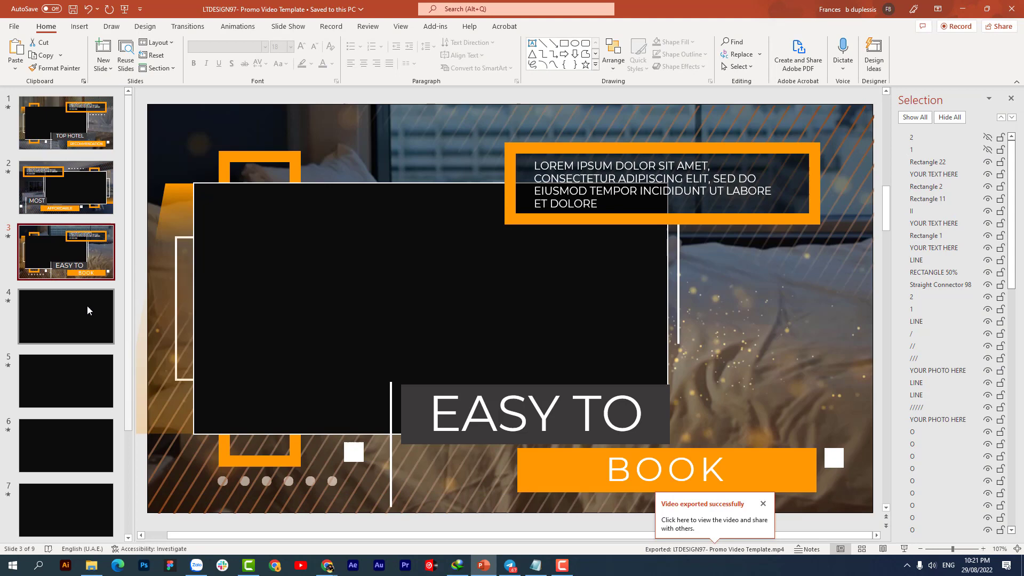
click(88, 305)
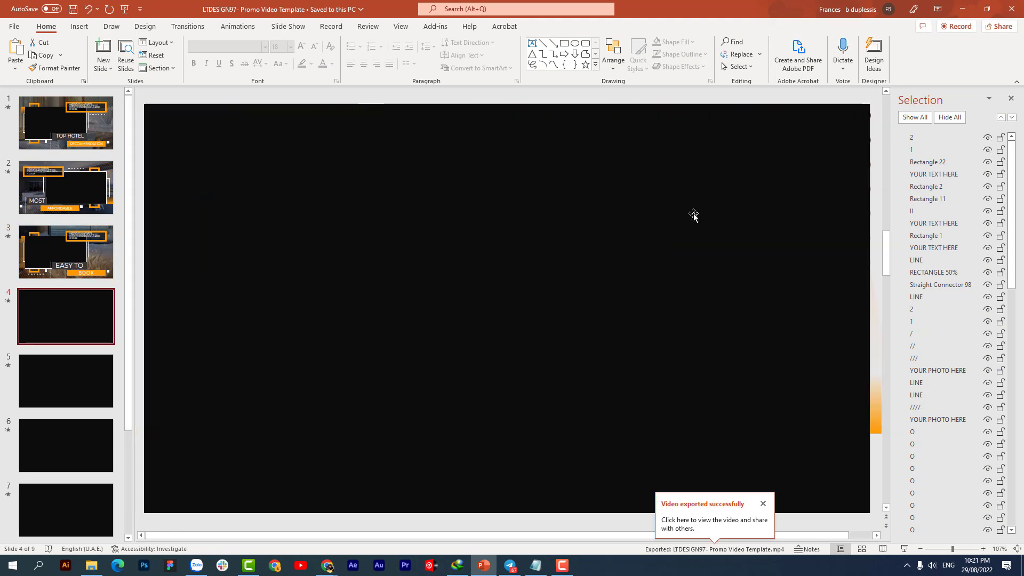
click(988, 148)
click(988, 137)
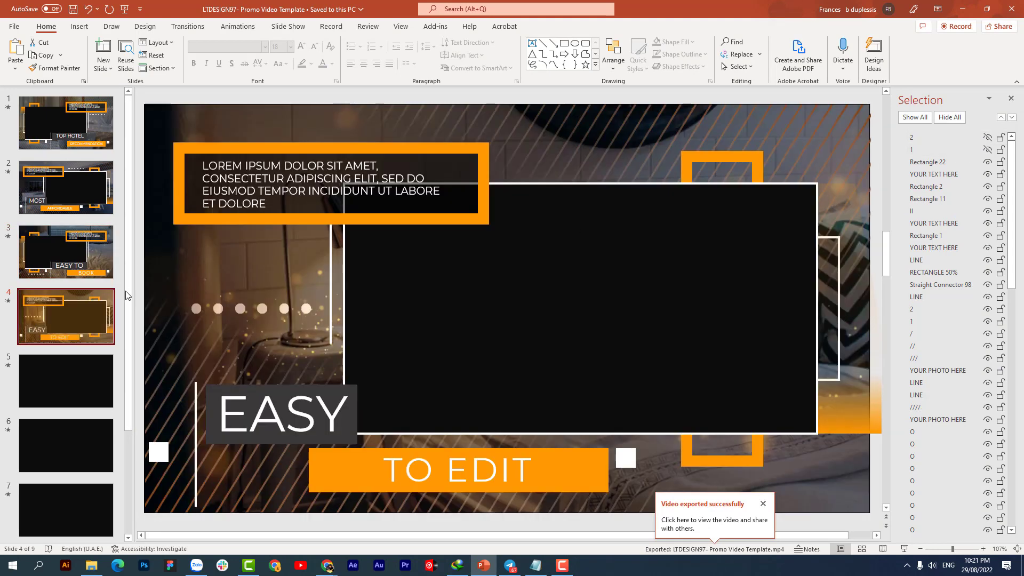
- Hide the cover layers on slides 5 and 6 and preview slides 4 and 5's animations
click(59, 381)
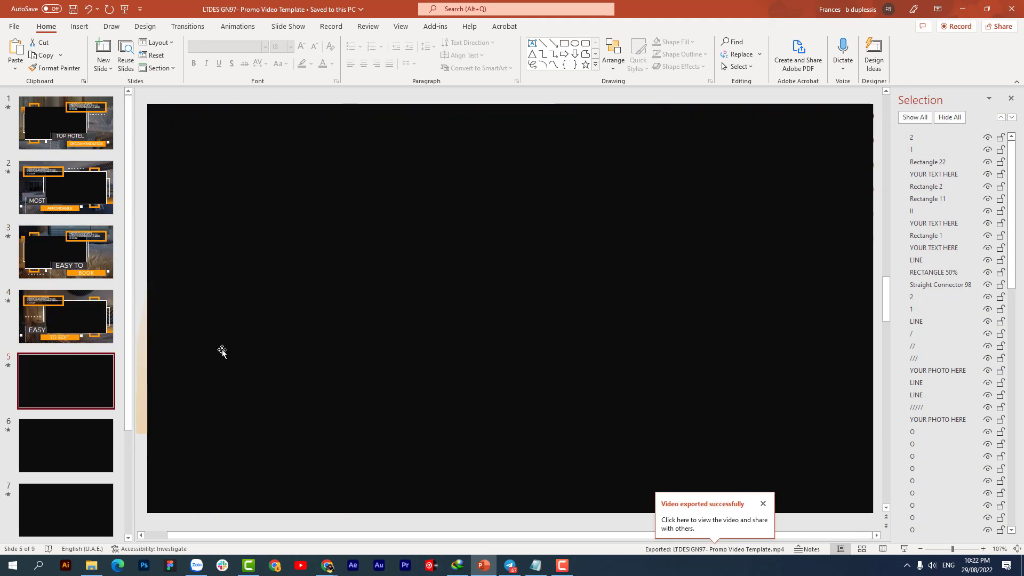
click(987, 137)
click(987, 150)
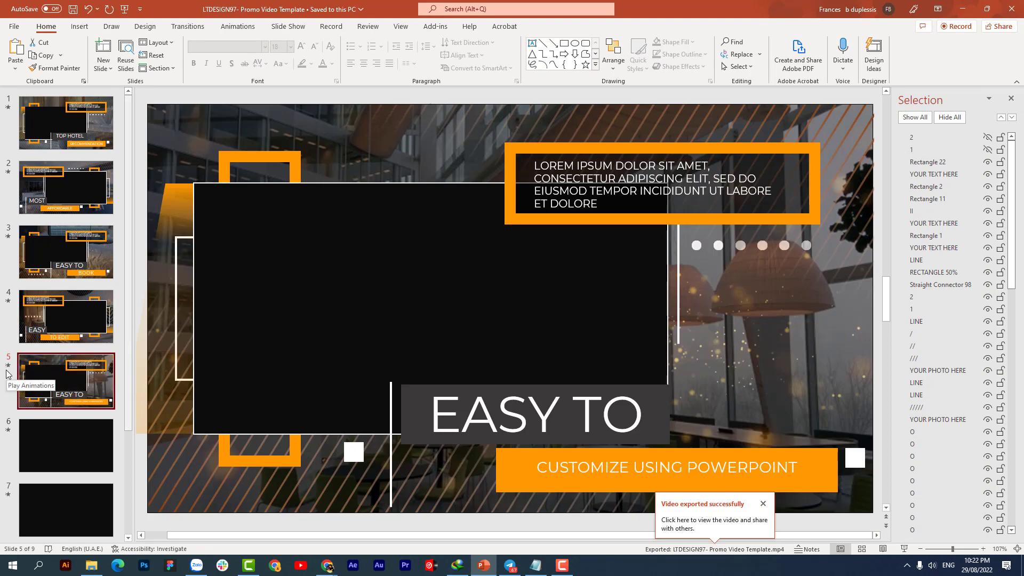
click(8, 301)
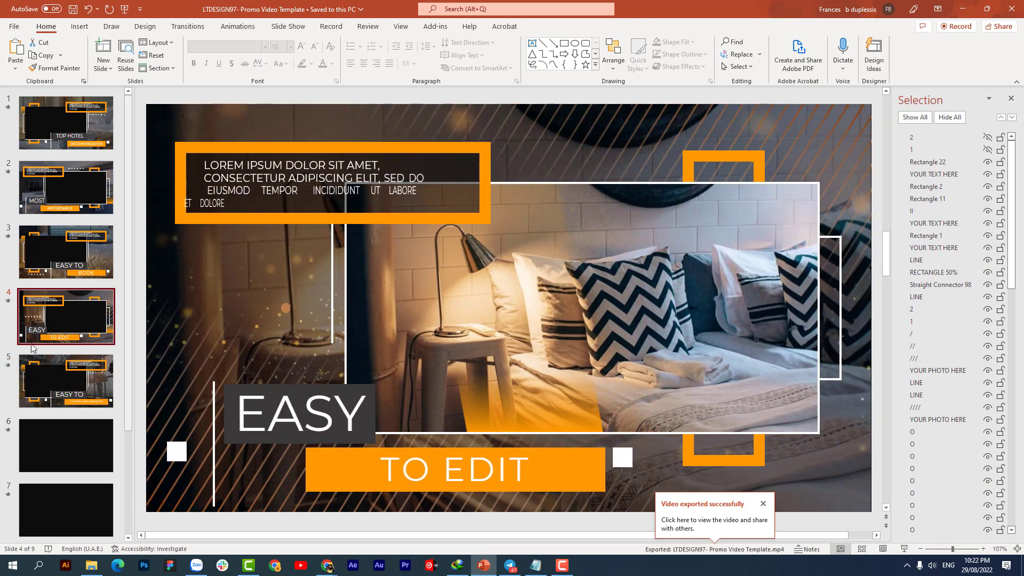
click(11, 368)
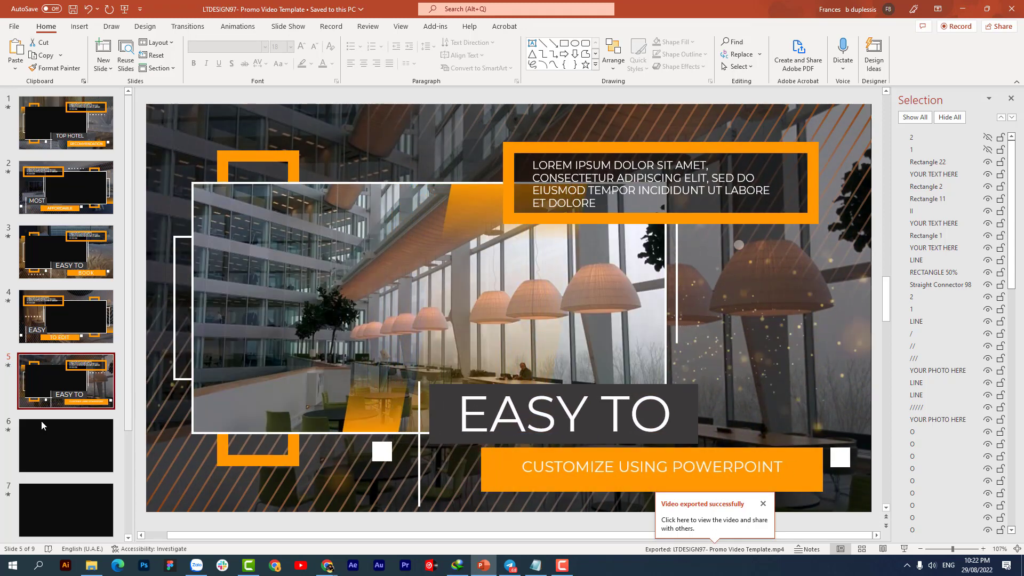
click(58, 431)
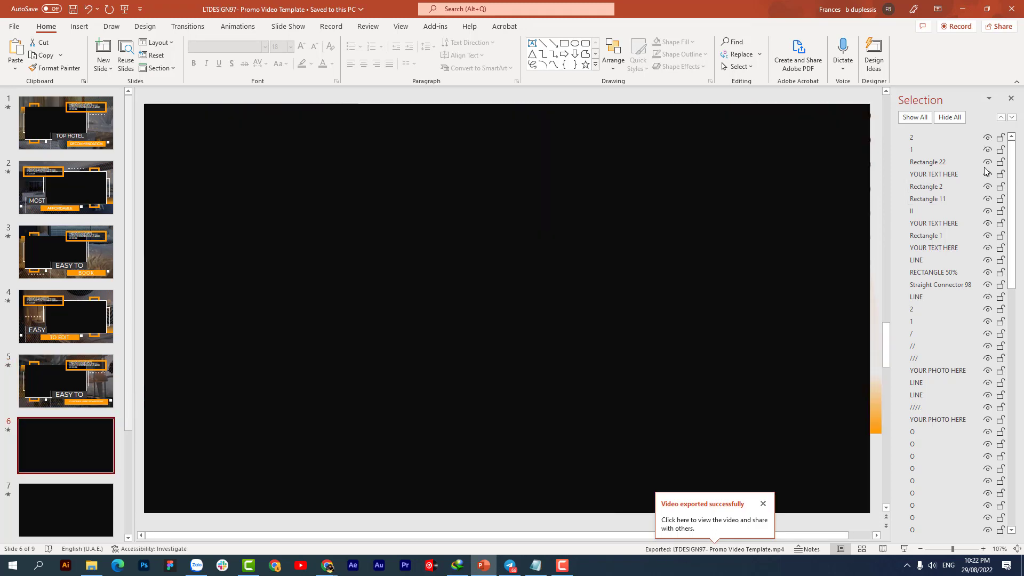
click(988, 149)
click(8, 430)
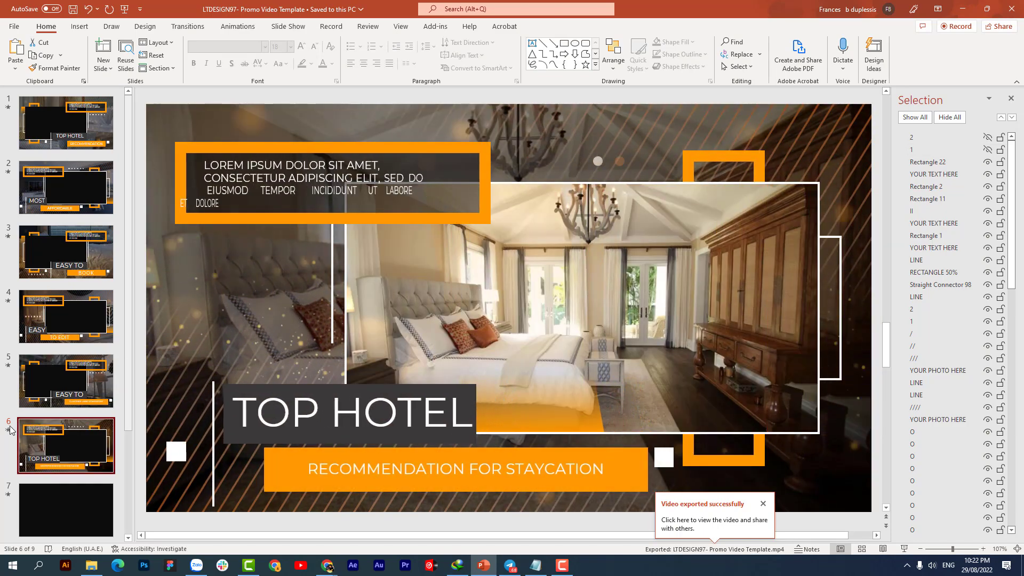
- Hide slide 1's black and orange cover shapes to reveal the photo frame
click(60, 135)
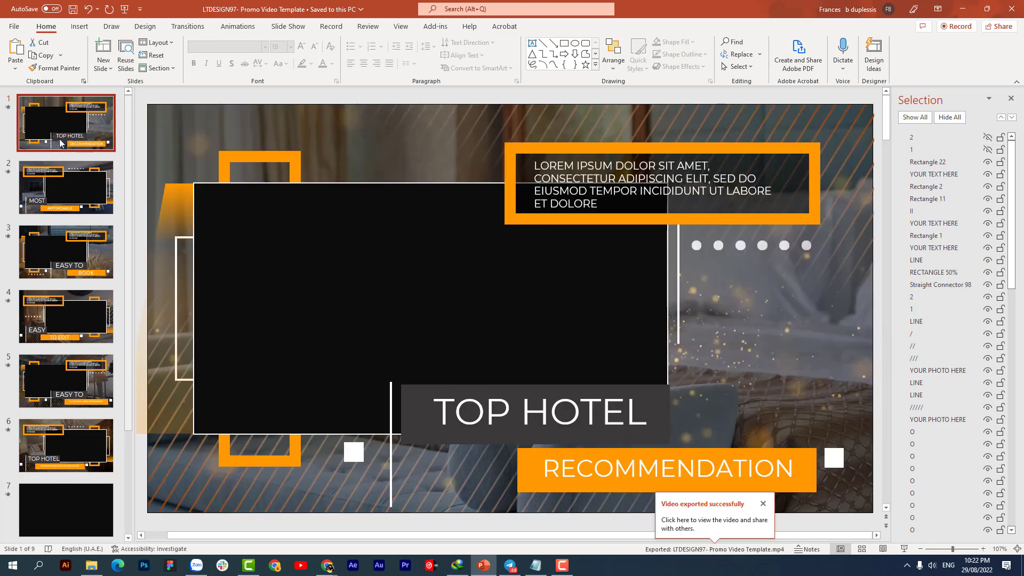
click(545, 273)
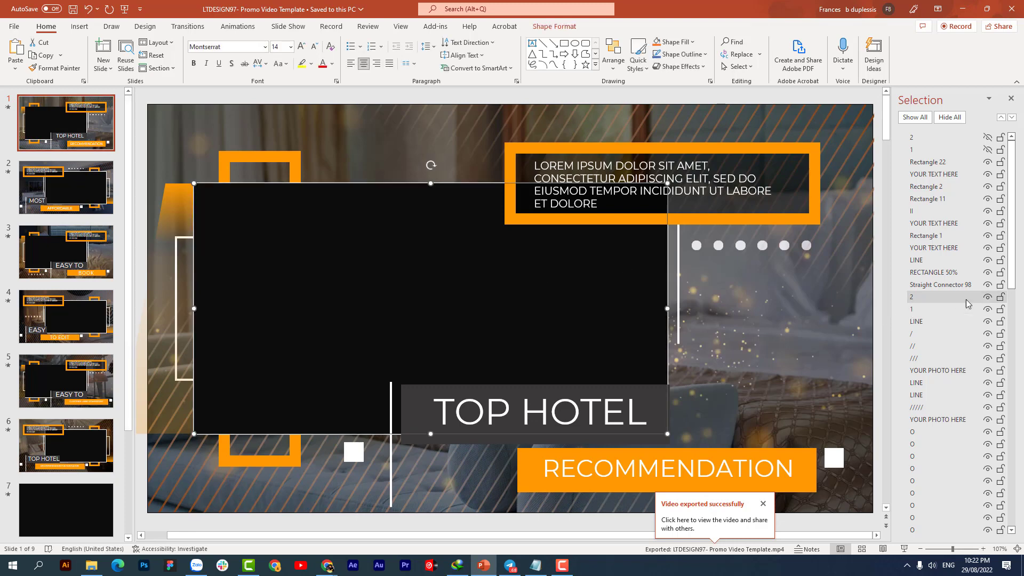
click(986, 299)
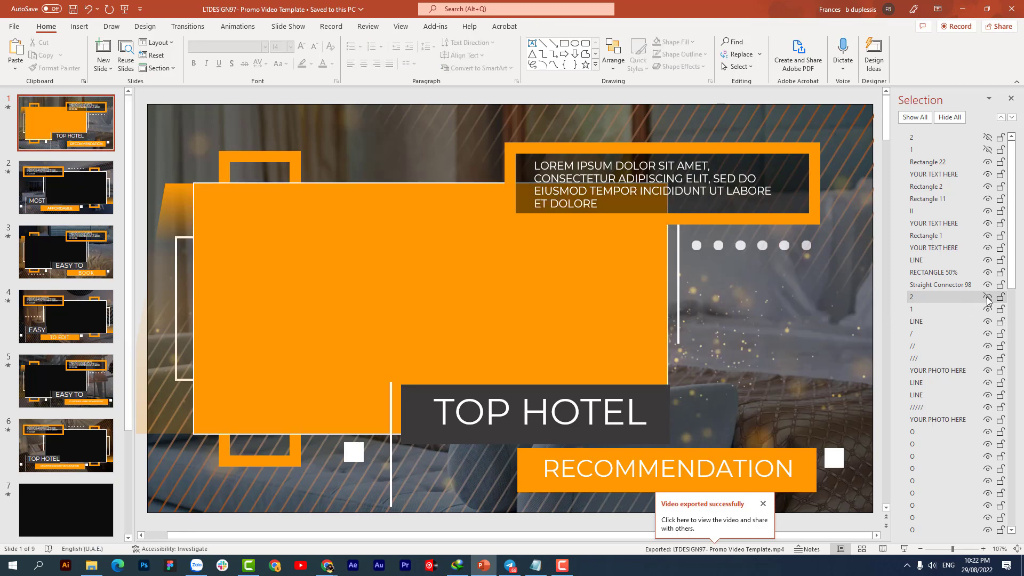
click(986, 299)
click(987, 302)
click(987, 310)
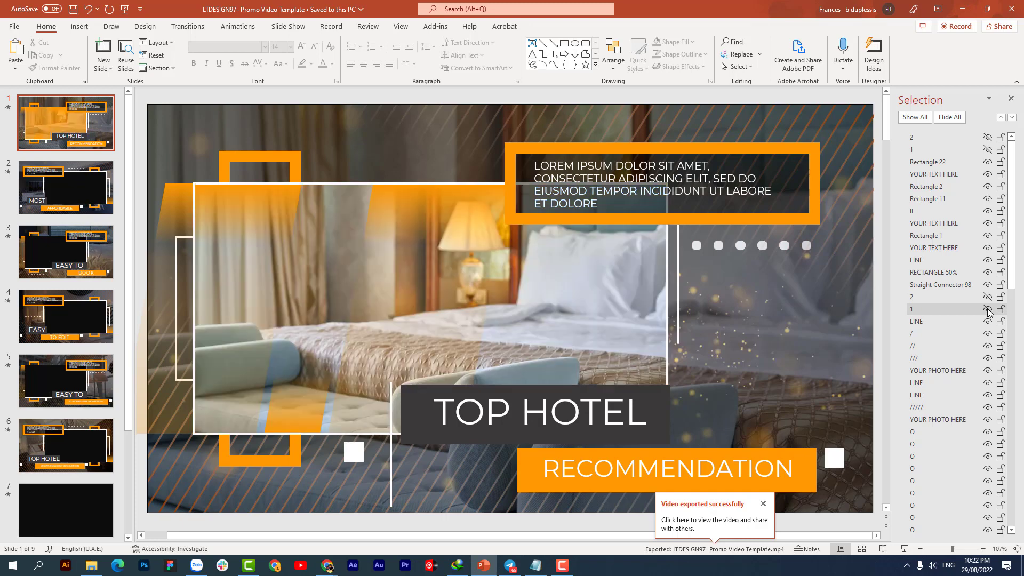
- Fill slide 1's photo frame with the bedroom picture from file
click(585, 285)
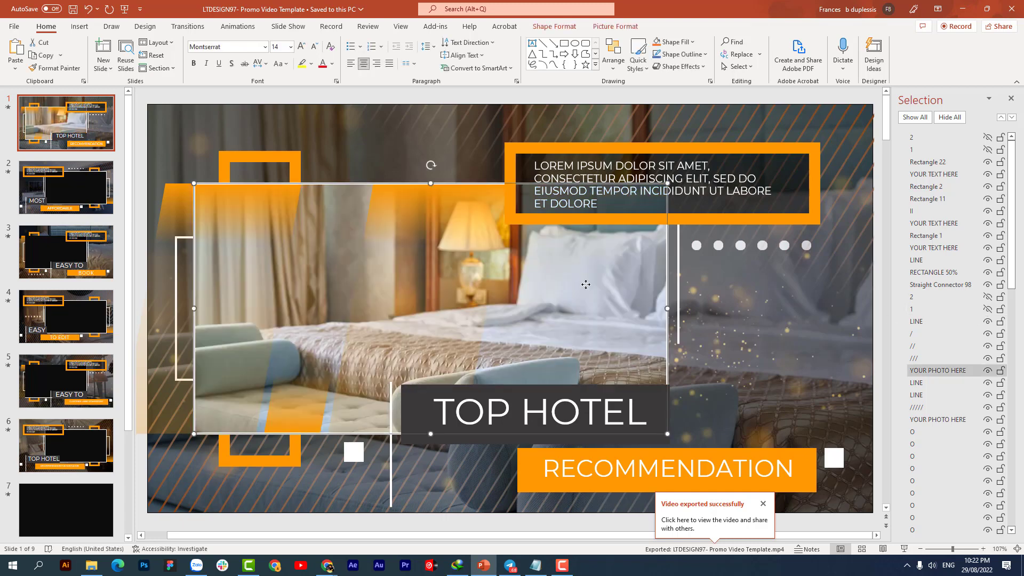
right_click(586, 284)
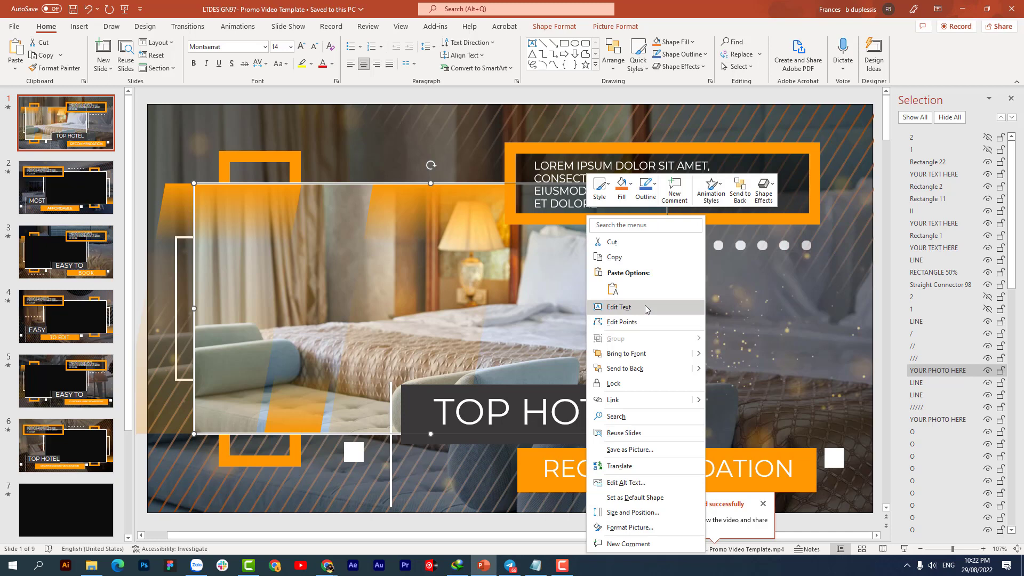
click(621, 187)
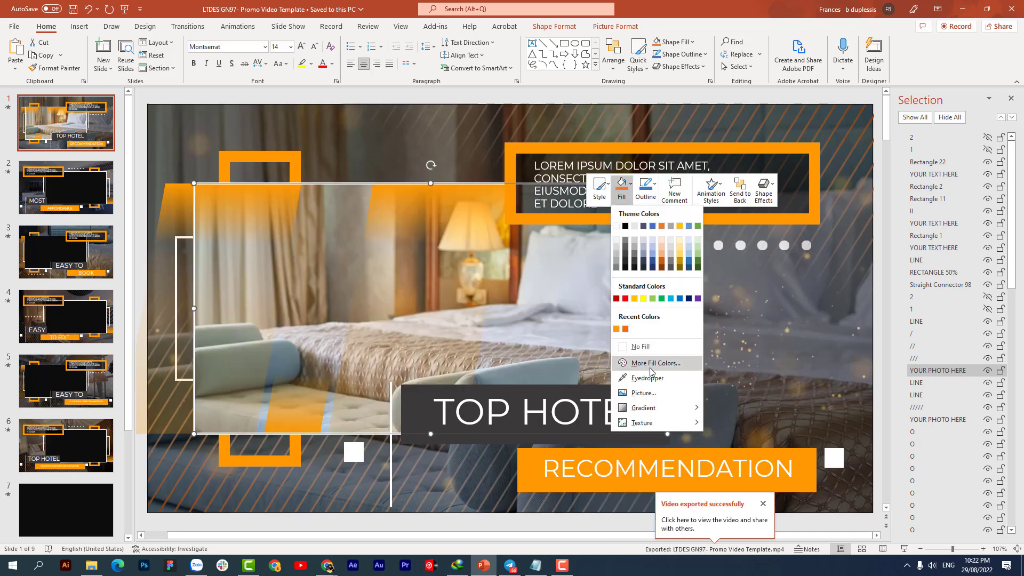
click(648, 392)
click(464, 238)
right_click(322, 188)
click(355, 228)
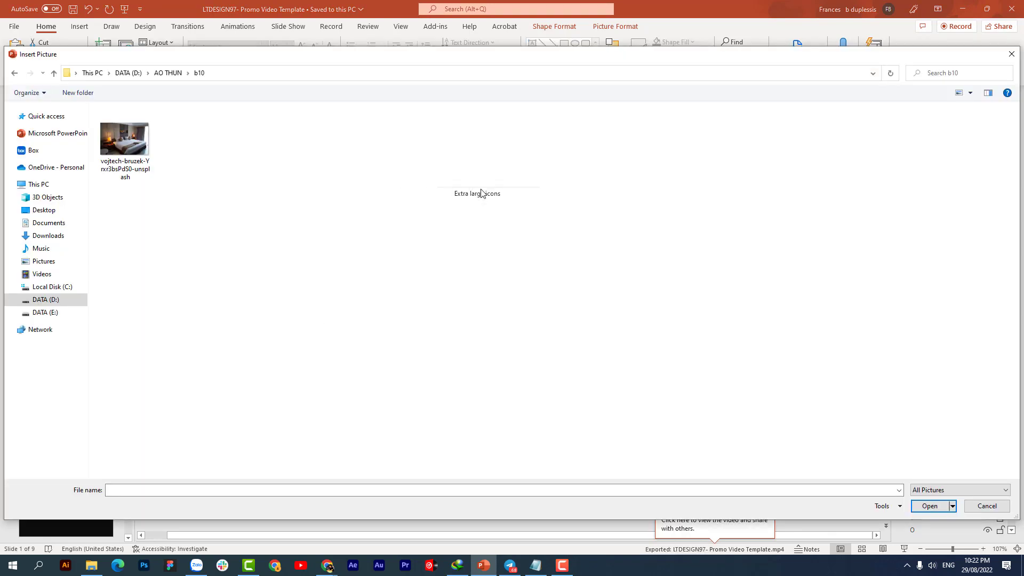
double_click(172, 173)
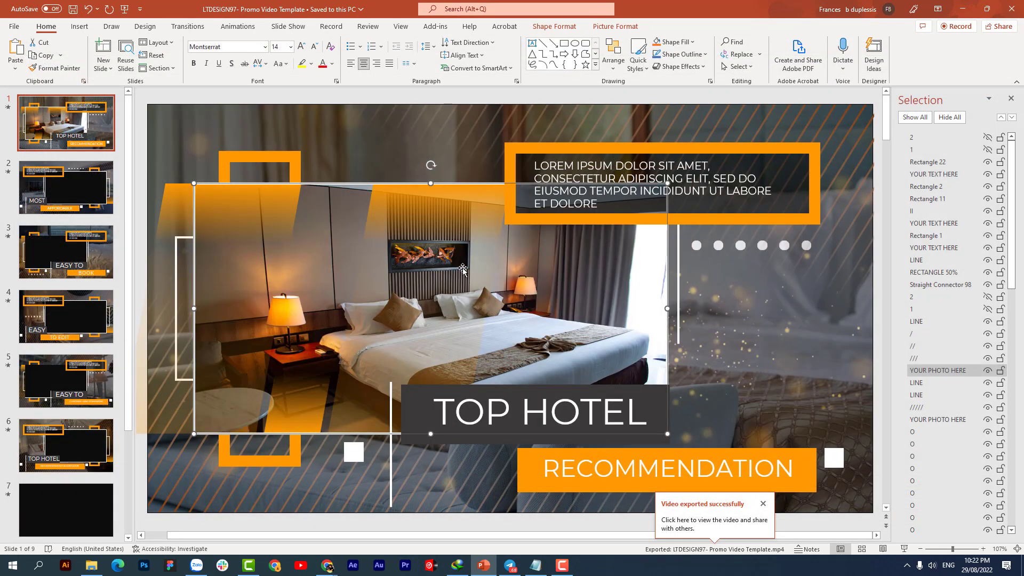
- Check the stripe shapes and toggle the framed photo's visibility to verify it
click(462, 268)
click(558, 28)
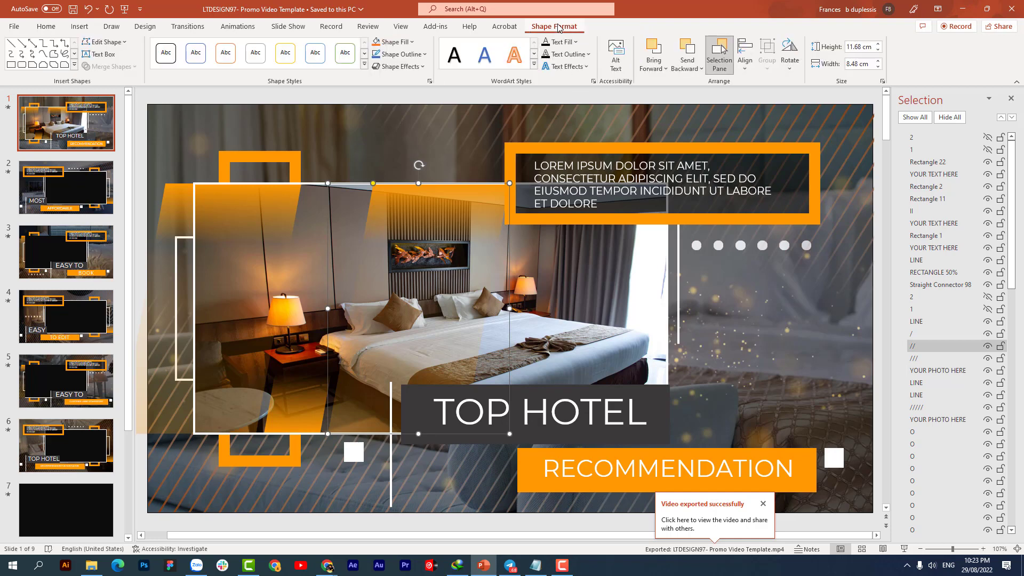
click(303, 273)
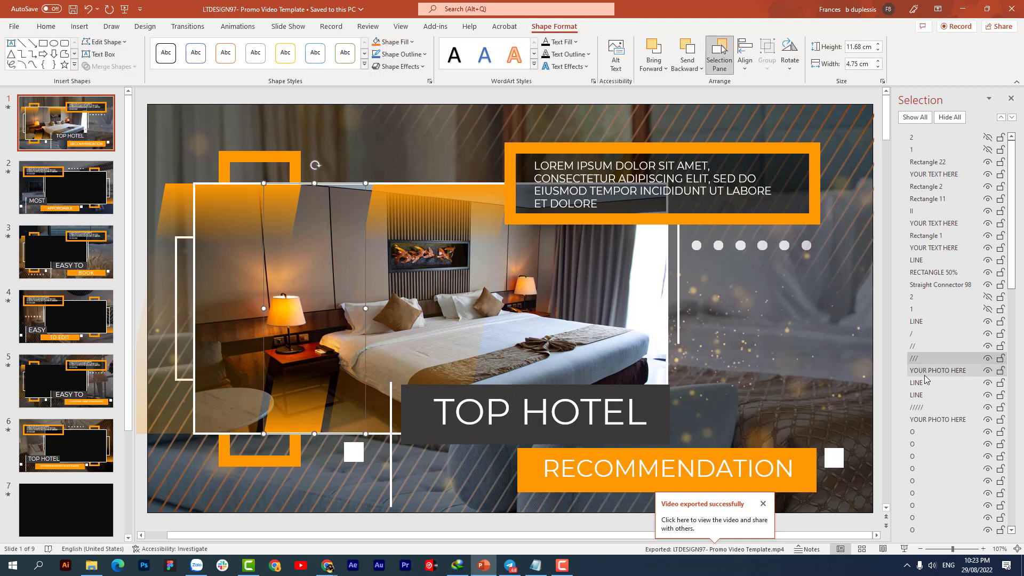
click(626, 364)
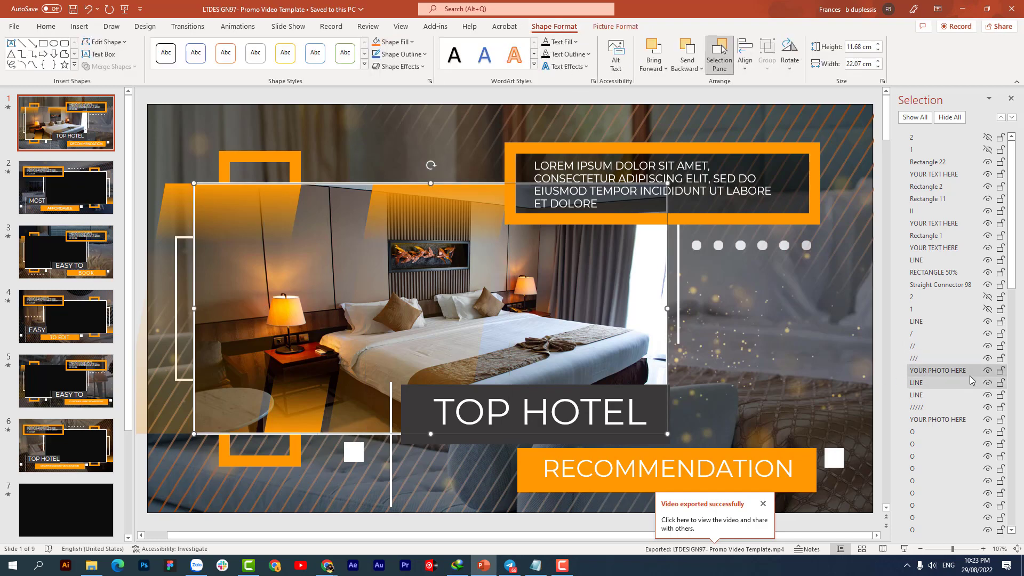
click(987, 370)
click(987, 370)
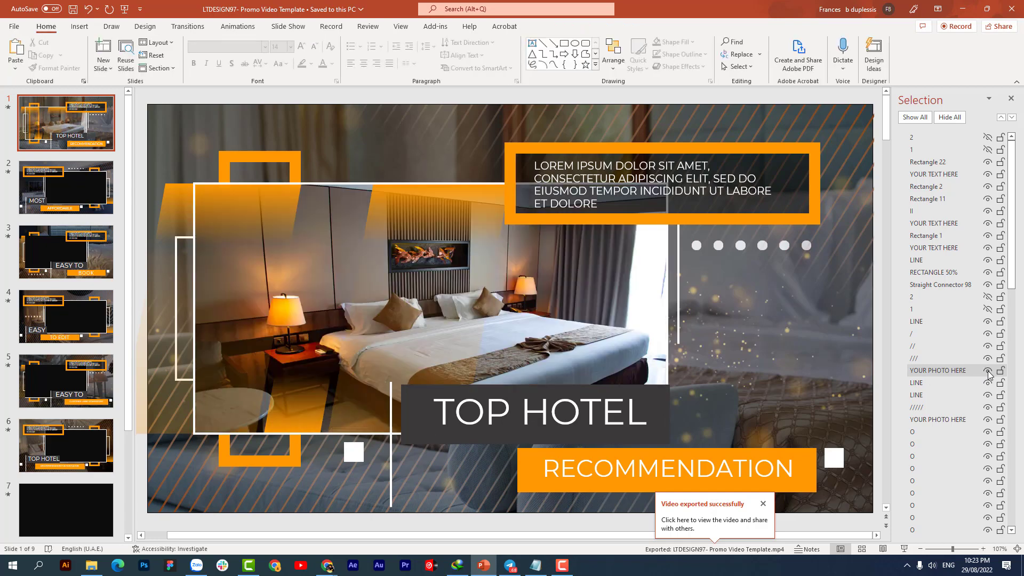
click(457, 316)
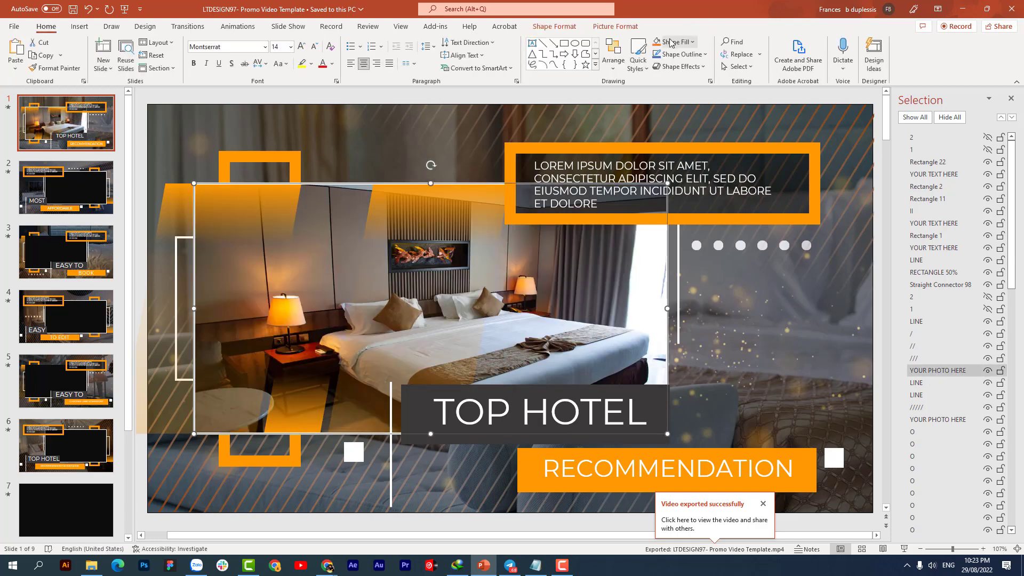
- Crop slide 1's bedroom photo with the Fill option so it covers its frame
click(615, 27)
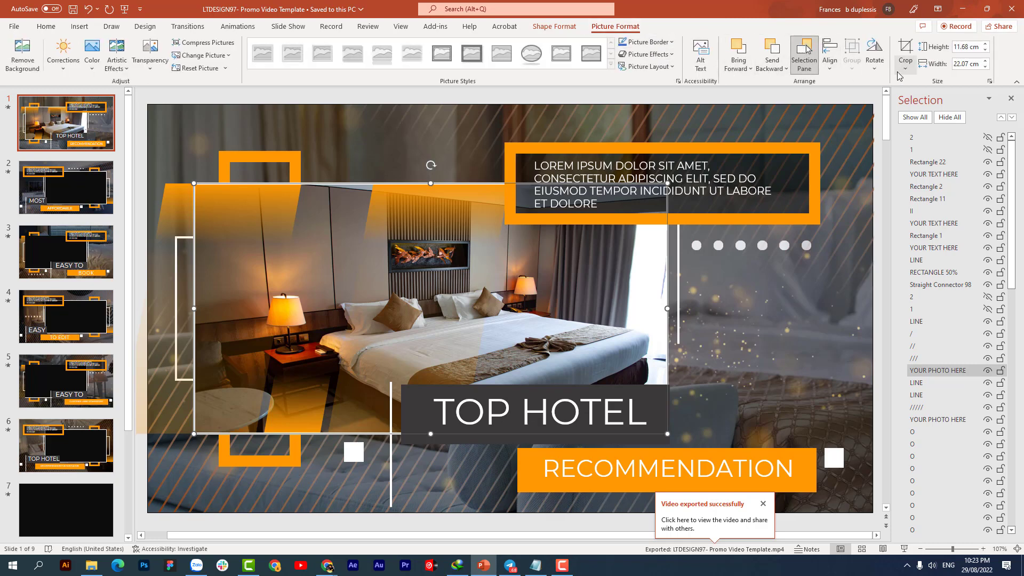
click(905, 68)
click(917, 130)
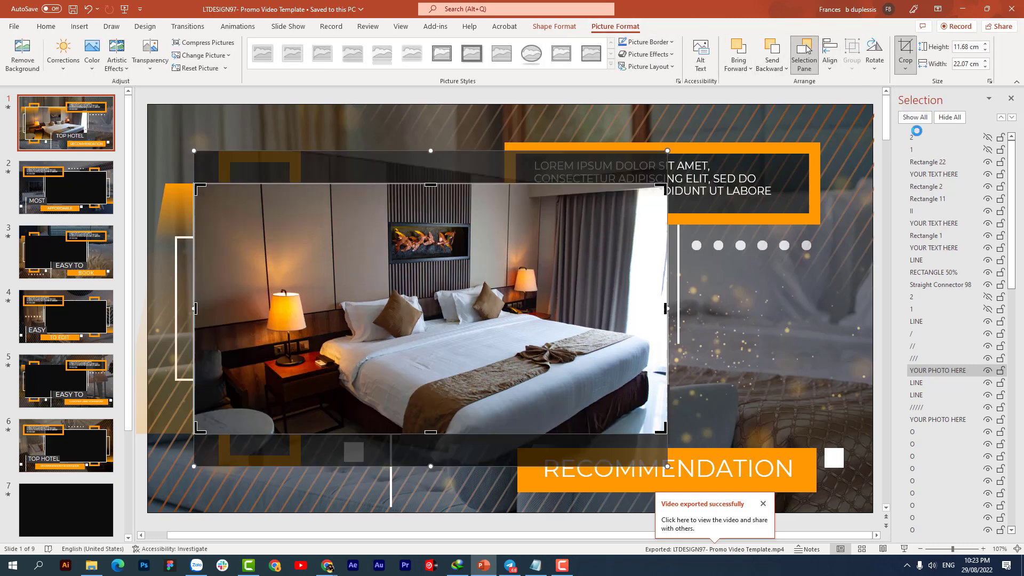
click(905, 66)
click(919, 130)
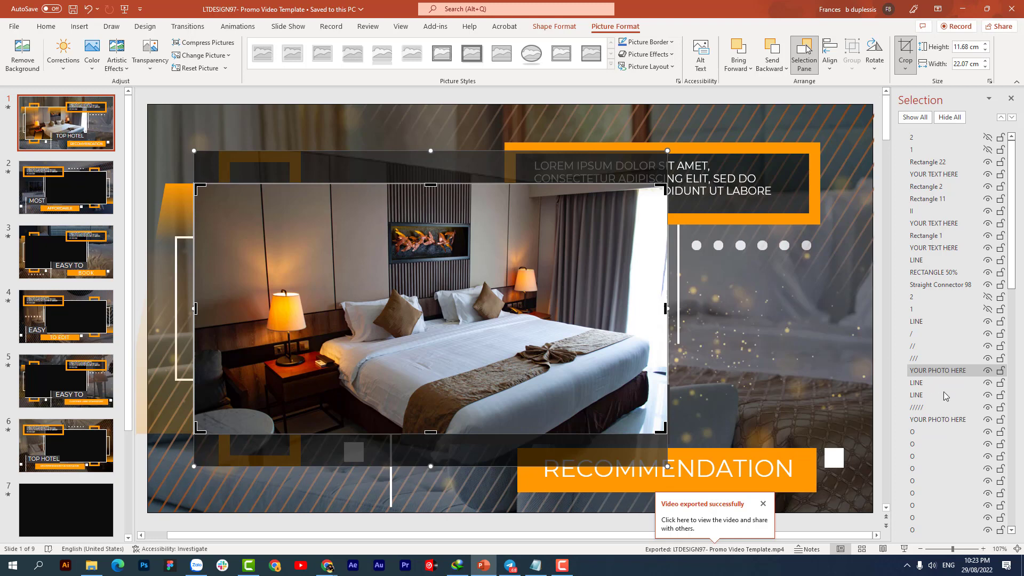
click(941, 419)
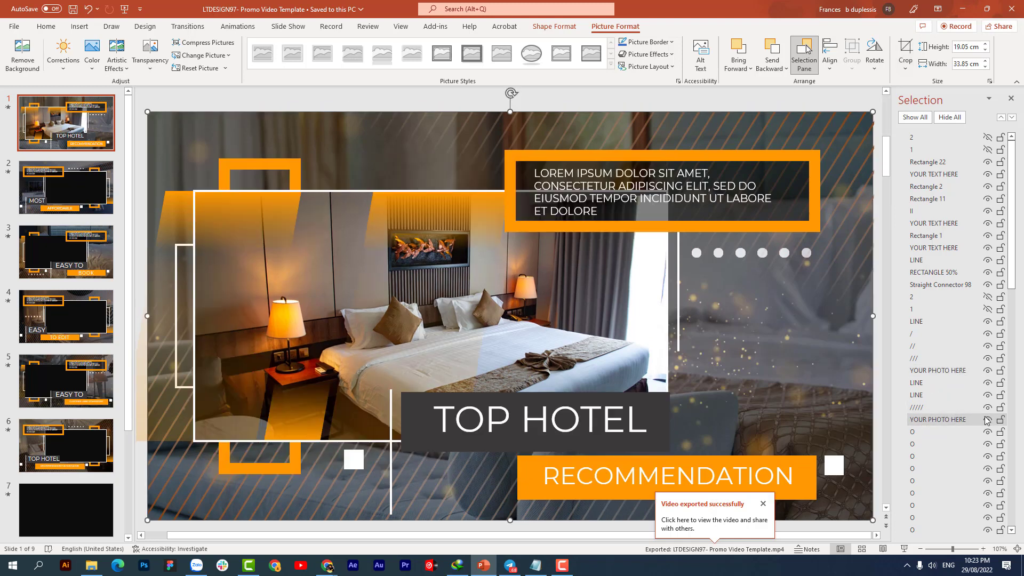
click(987, 419)
click(987, 419)
click(946, 422)
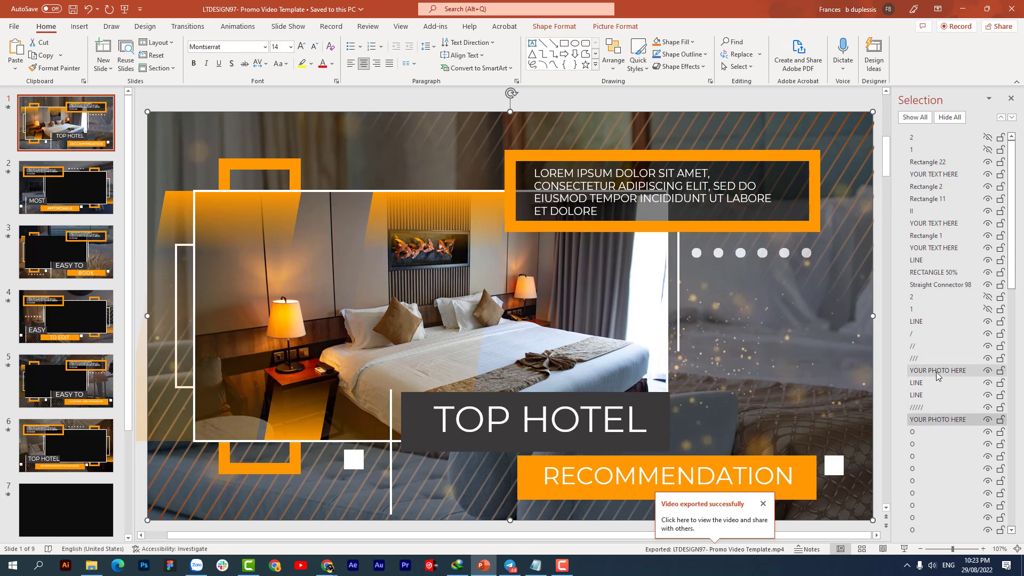
- Fill the diagonal stripe overlay with the bedroom photo from file
right_click(364, 140)
click(399, 110)
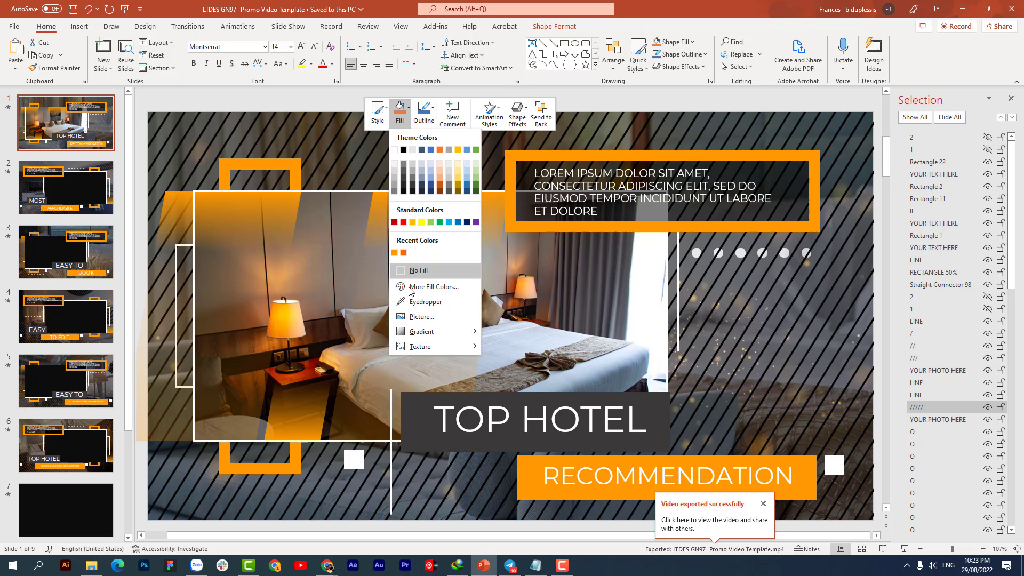
click(417, 317)
click(435, 247)
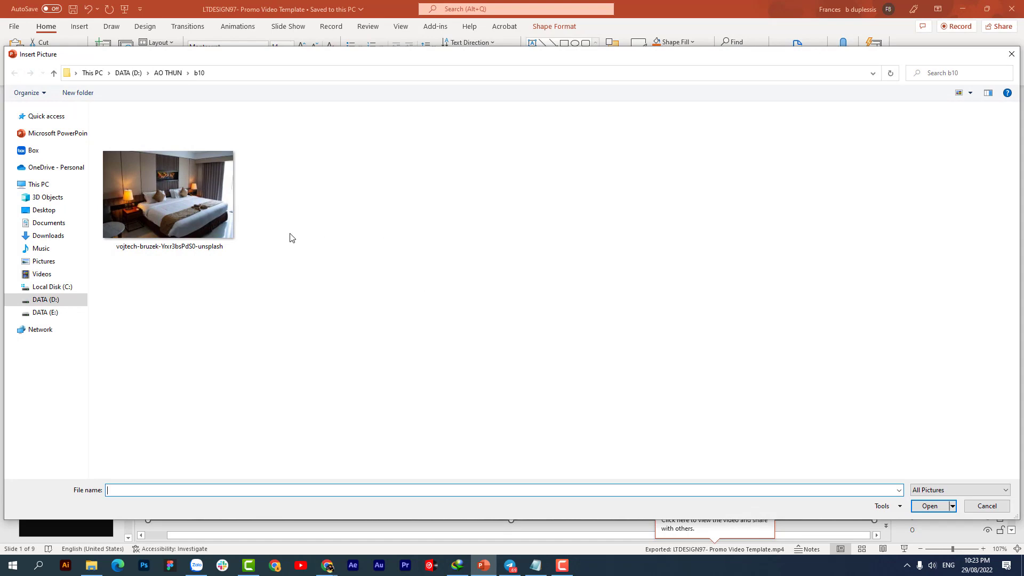
double_click(220, 206)
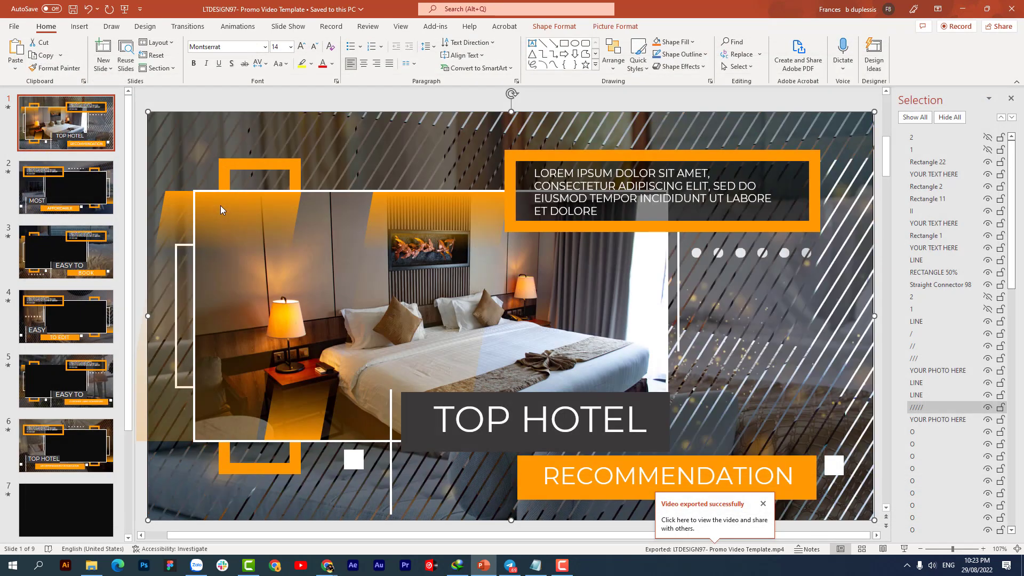
- Select the background photo layer, hide the stripe overlay, and confirm the layer name
click(930, 421)
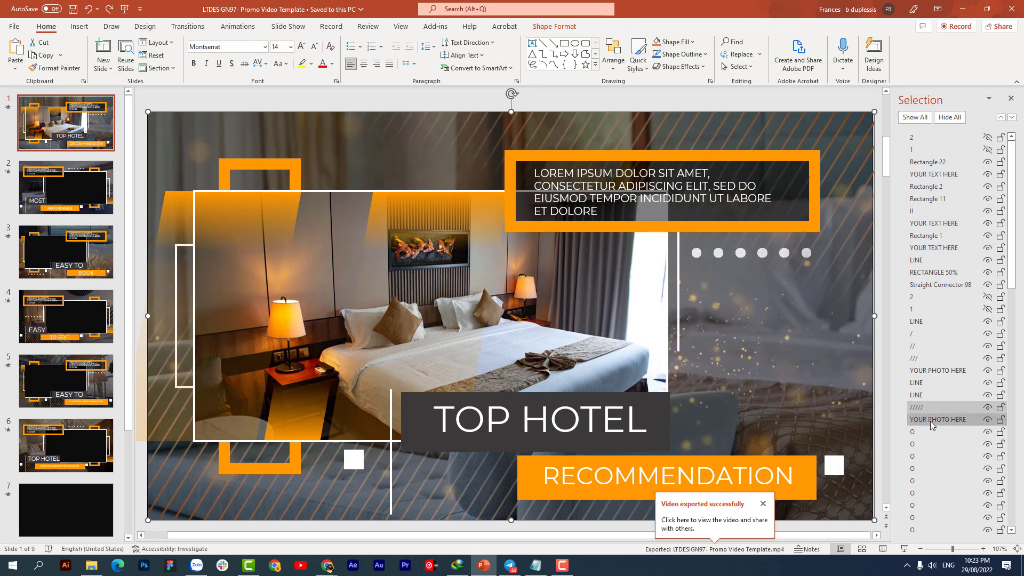
click(931, 421)
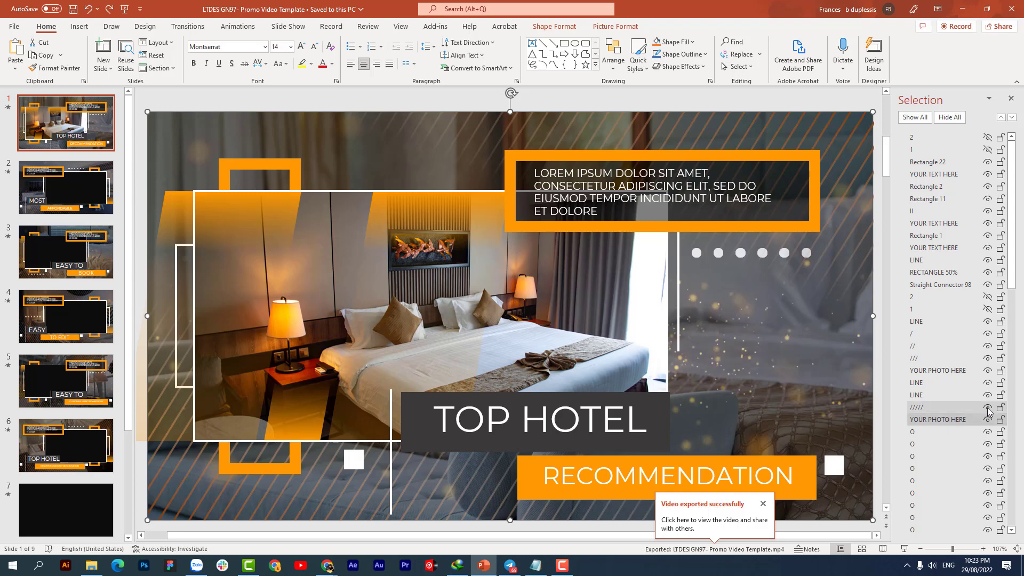
click(988, 408)
click(954, 420)
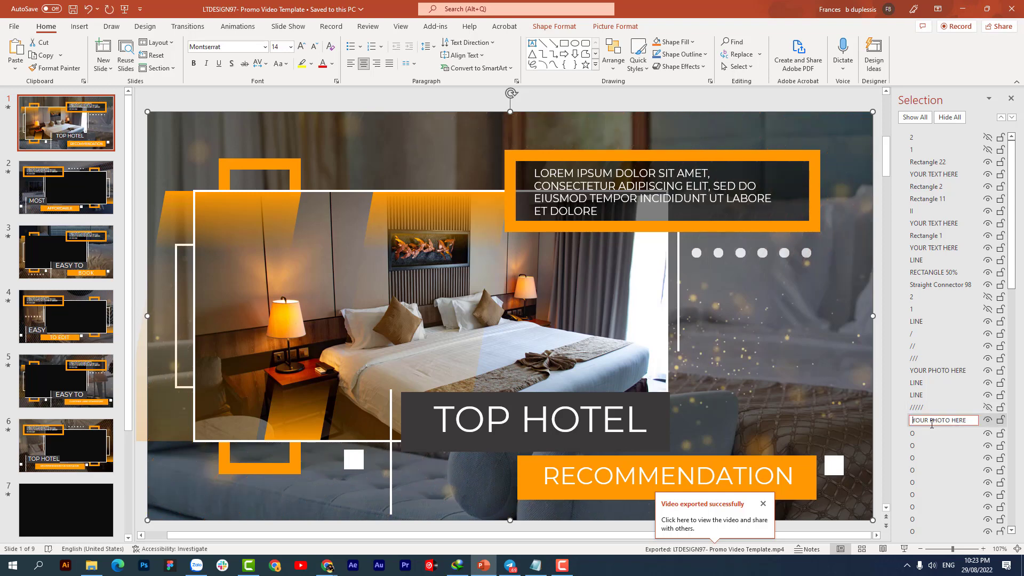
key(Return)
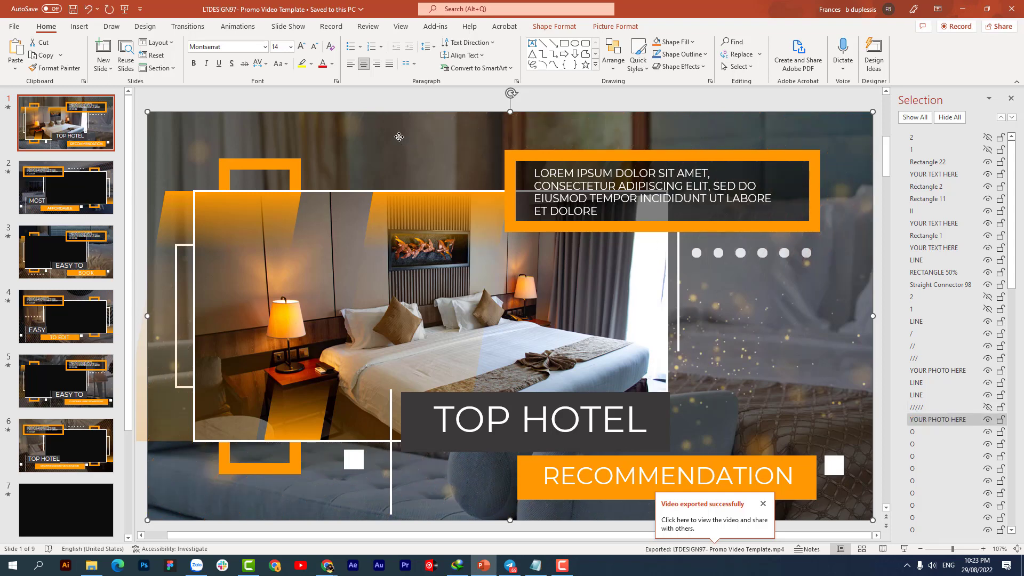
- Fill the background with the bedroom photo, then undo it to keep the bokeh background
right_click(398, 137)
click(434, 110)
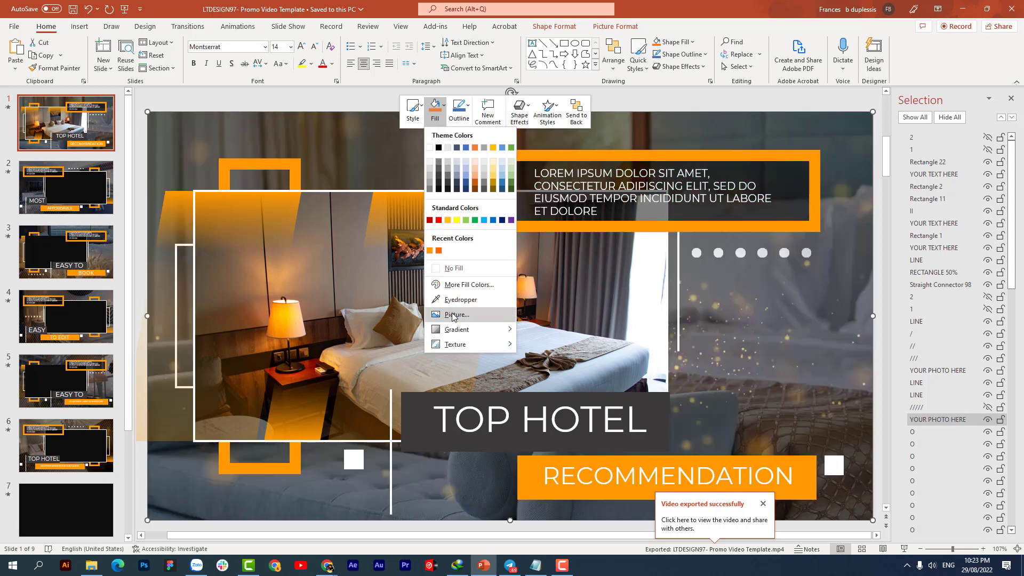
click(452, 315)
click(466, 230)
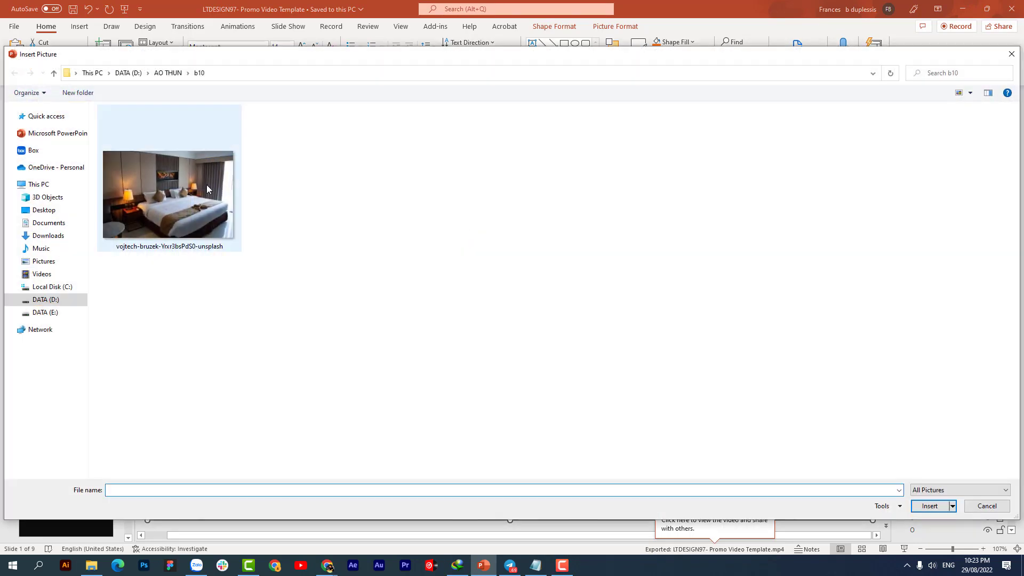
double_click(207, 185)
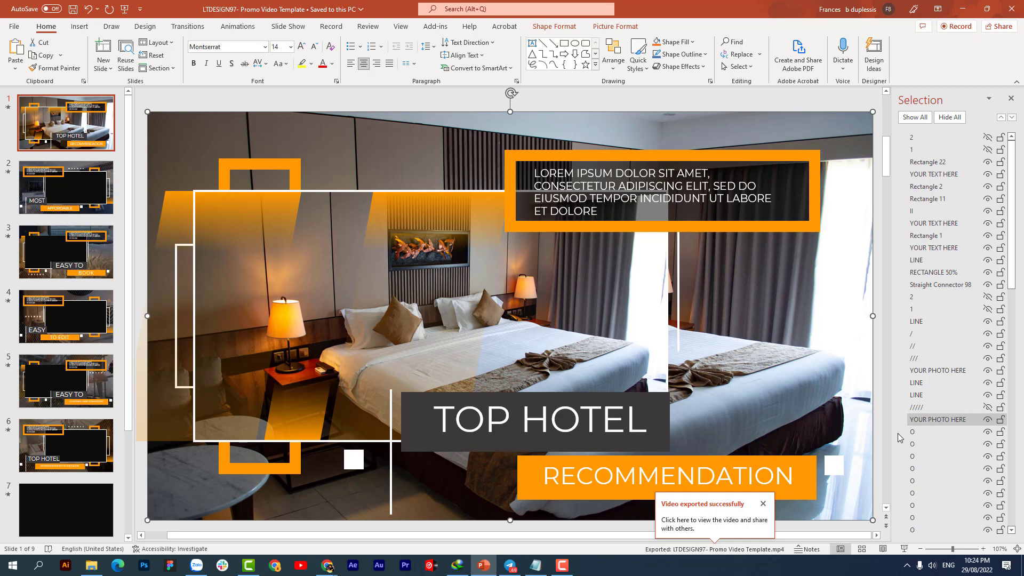
click(88, 9)
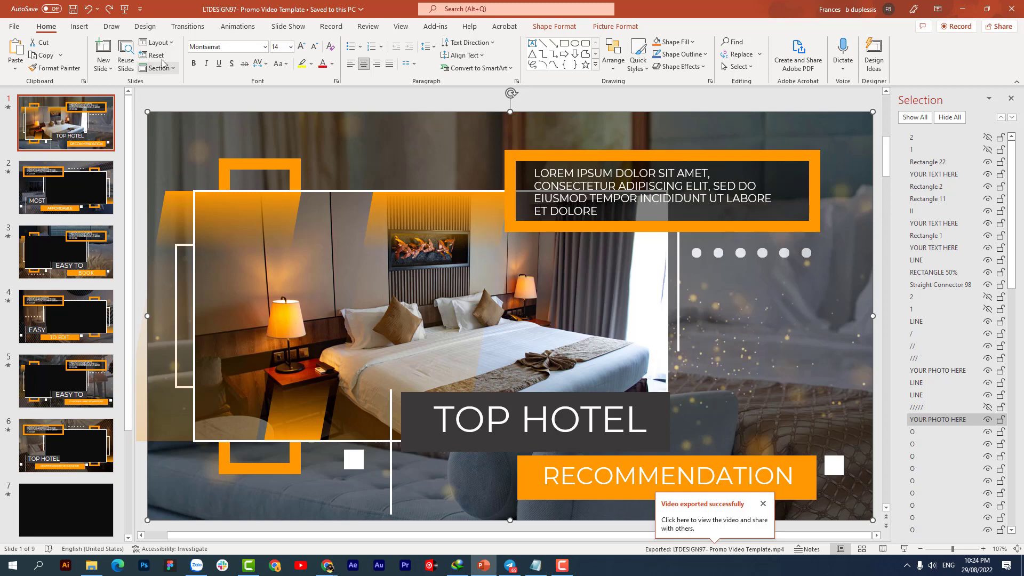
click(109, 10)
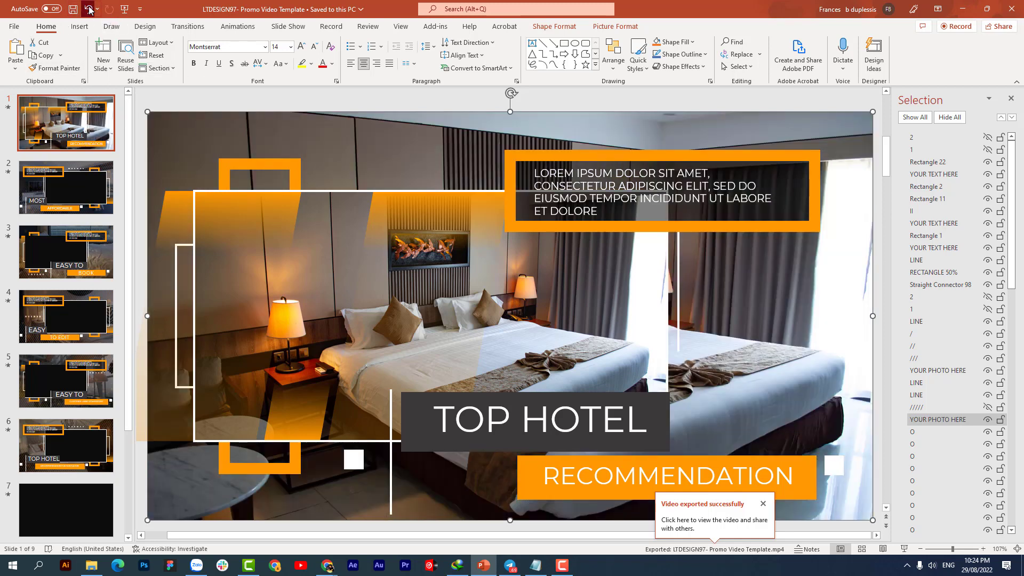
click(88, 9)
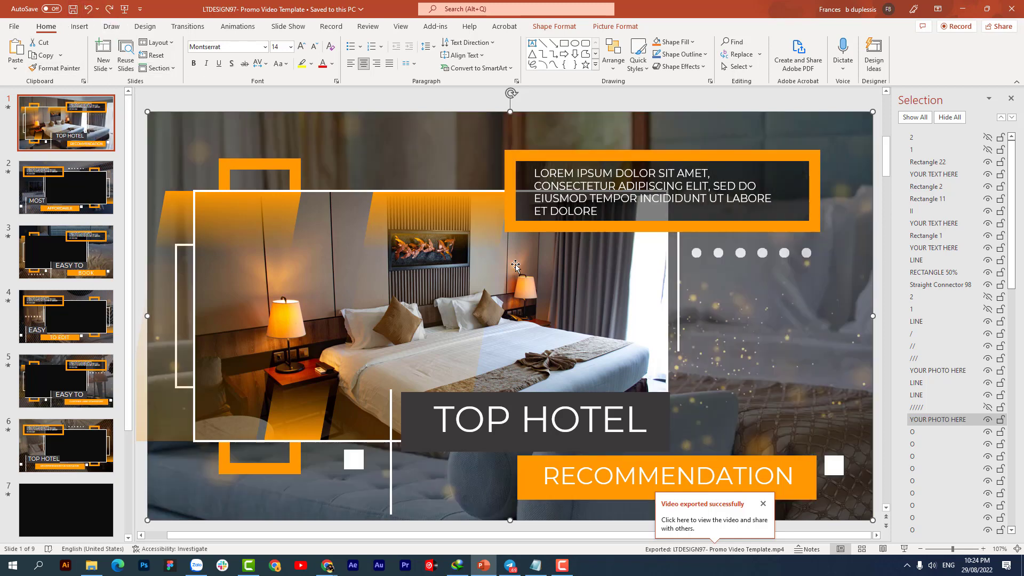
- Check the background picture's transparency in Format Picture and open the Selection pane
right_click(367, 140)
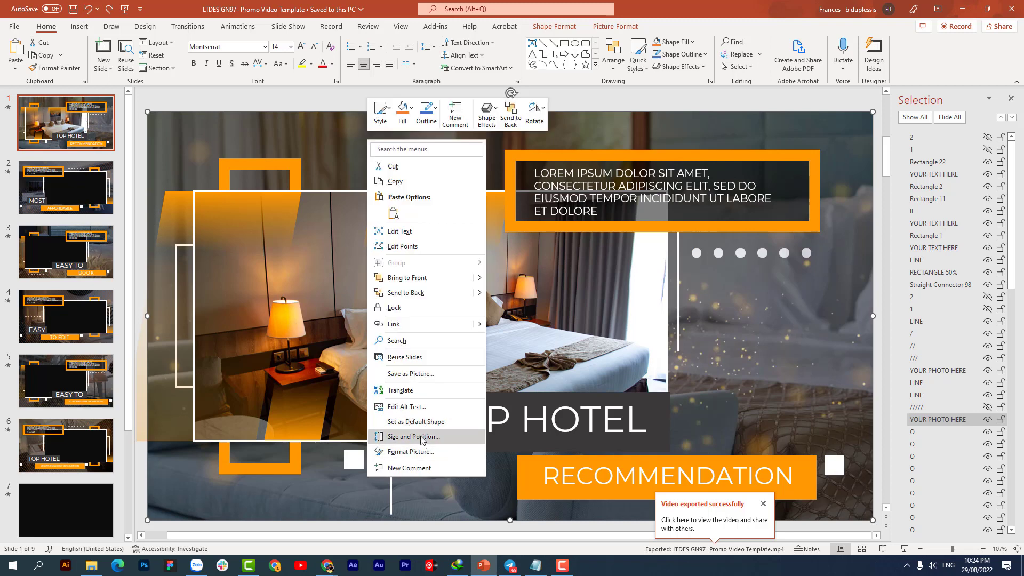
click(418, 451)
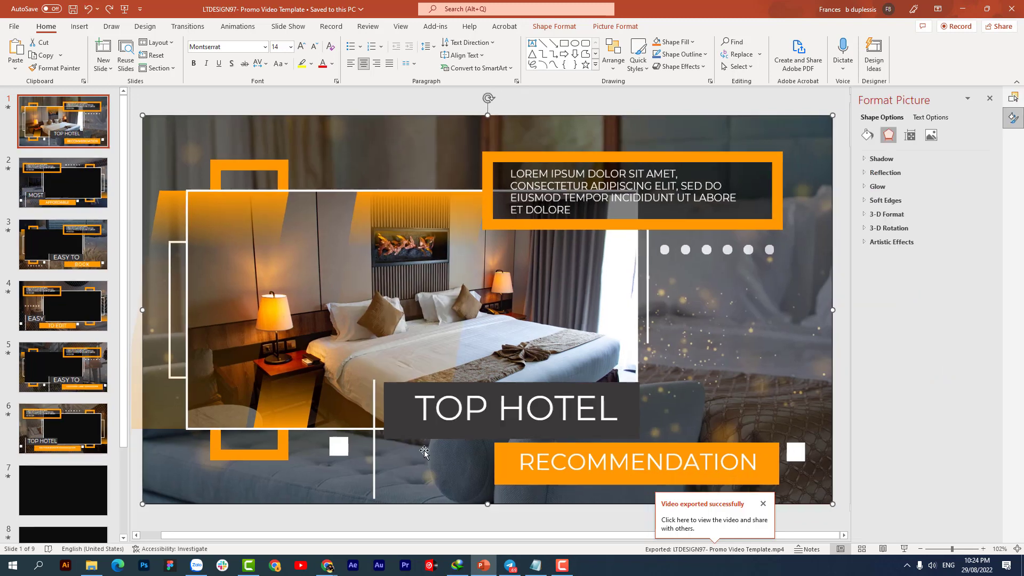
click(866, 136)
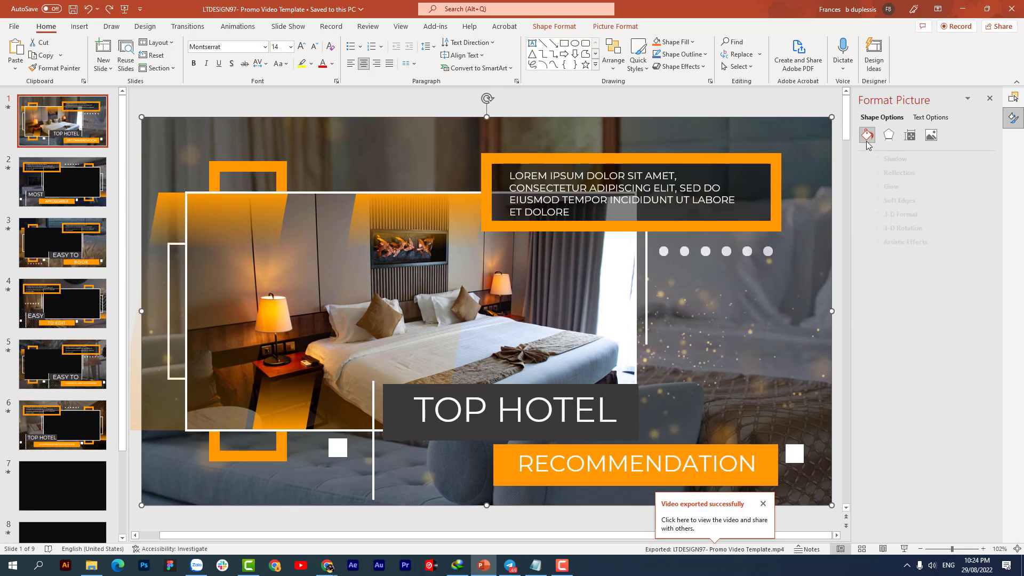
click(870, 158)
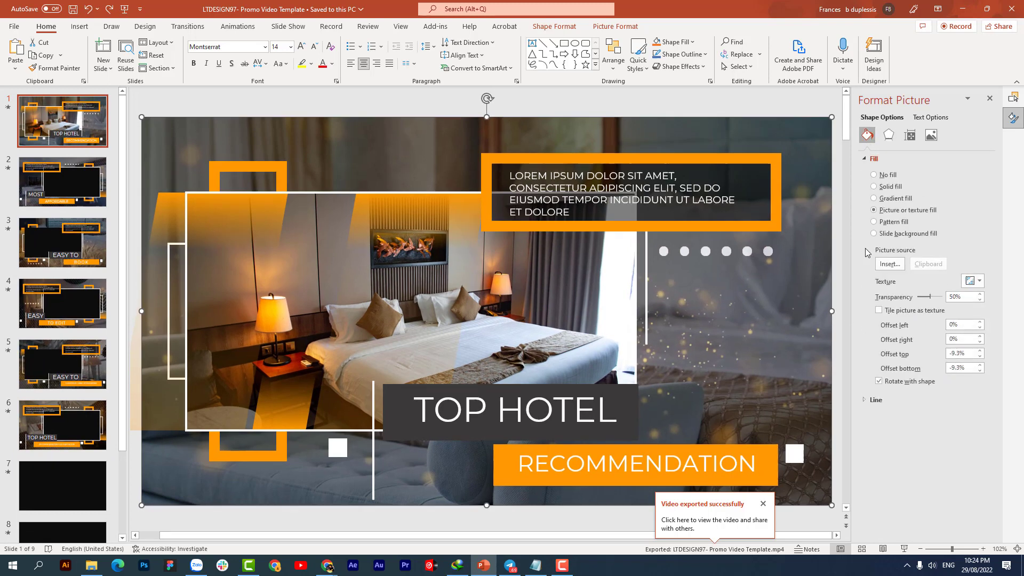
double_click(948, 297)
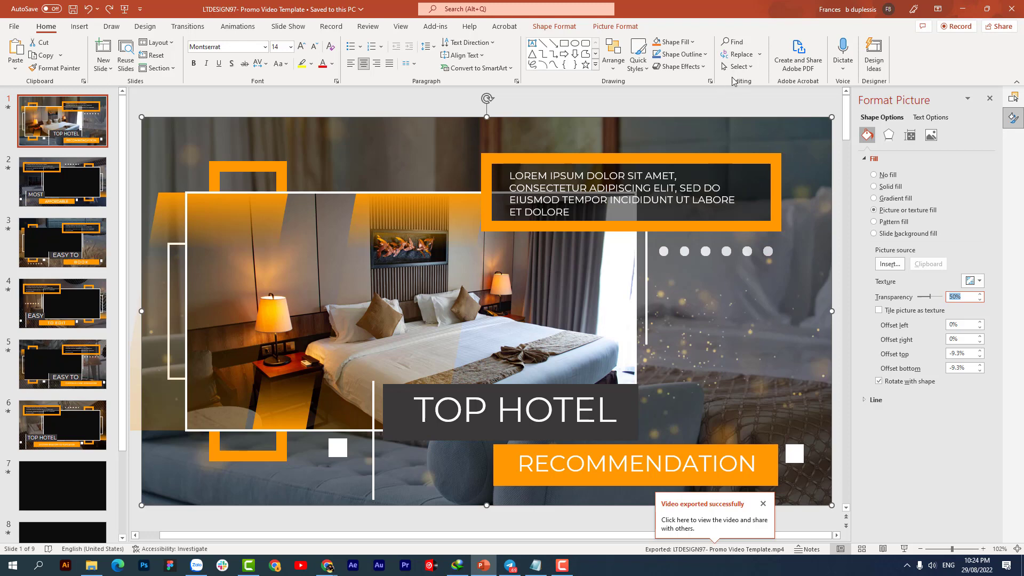
click(739, 66)
click(747, 107)
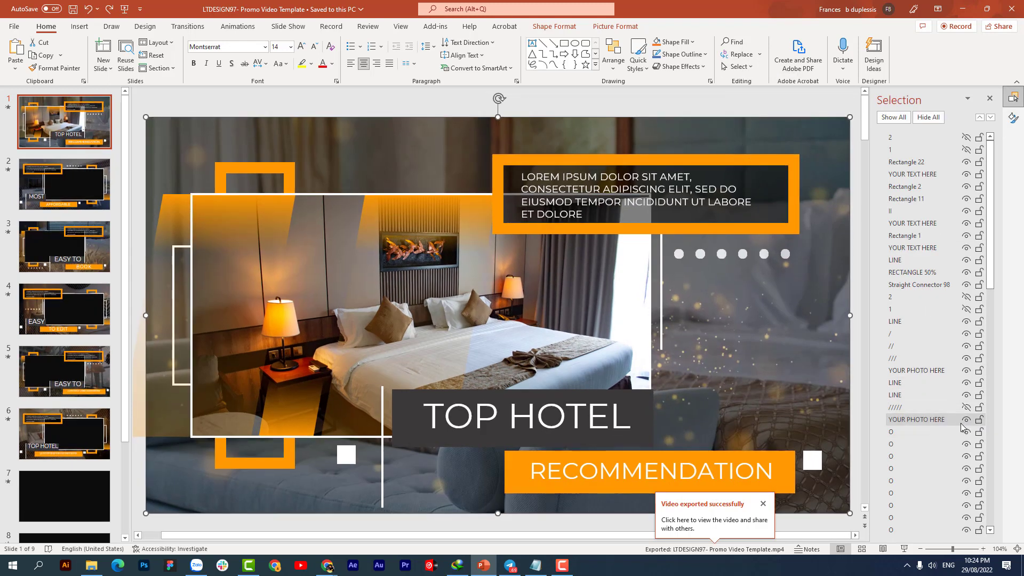
- Fill slide 1's background shape with the bedroom photo from file
right_click(440, 149)
click(476, 123)
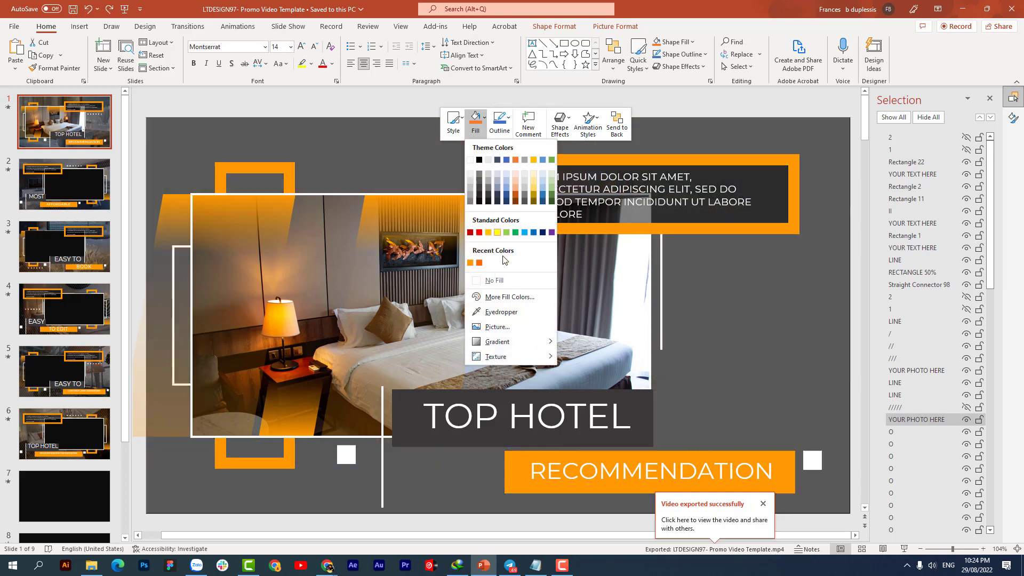
click(496, 327)
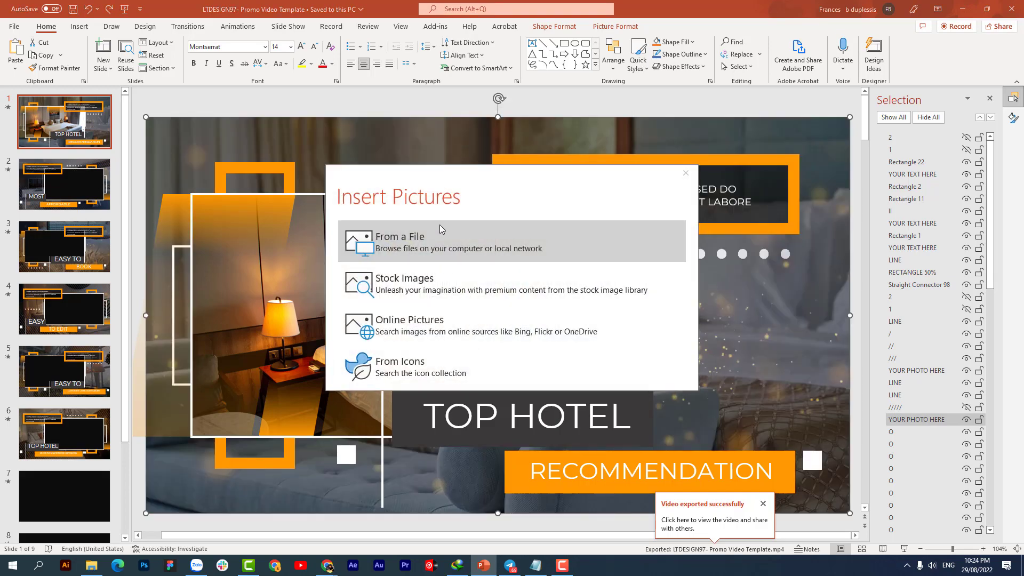
click(384, 241)
double_click(167, 207)
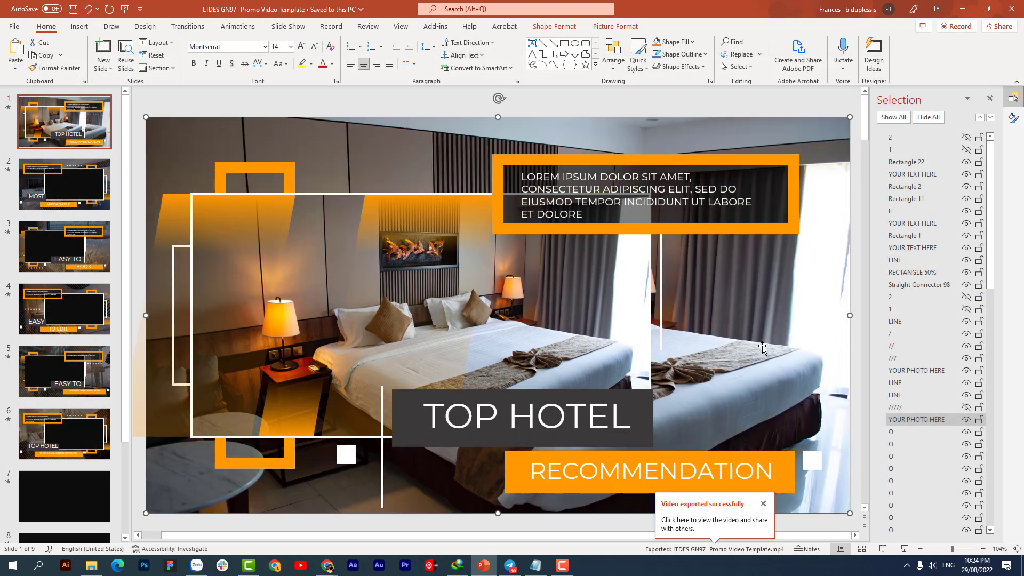
- Set the new background photo's transparency to 50% in Format Picture
right_click(419, 146)
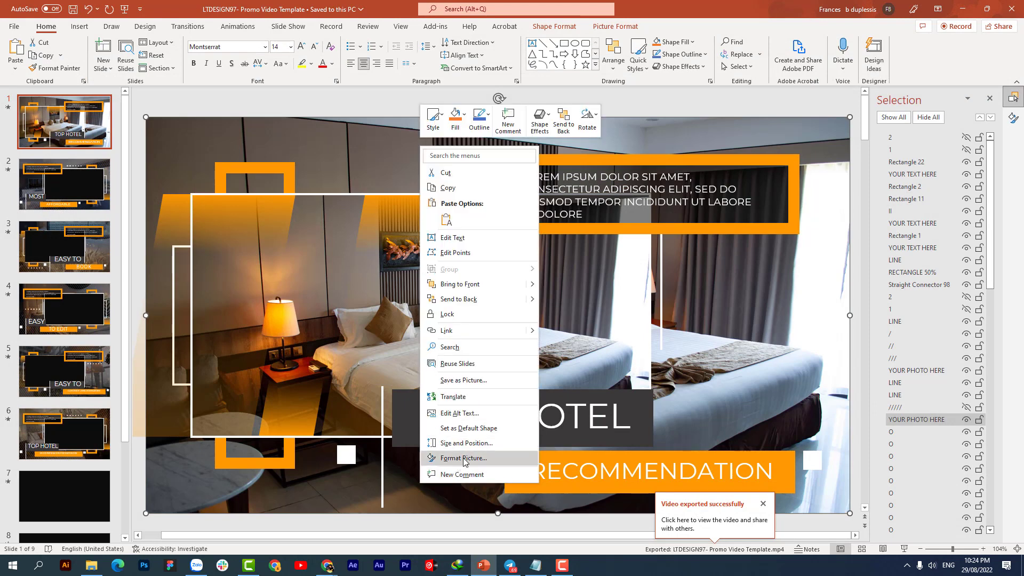
click(463, 457)
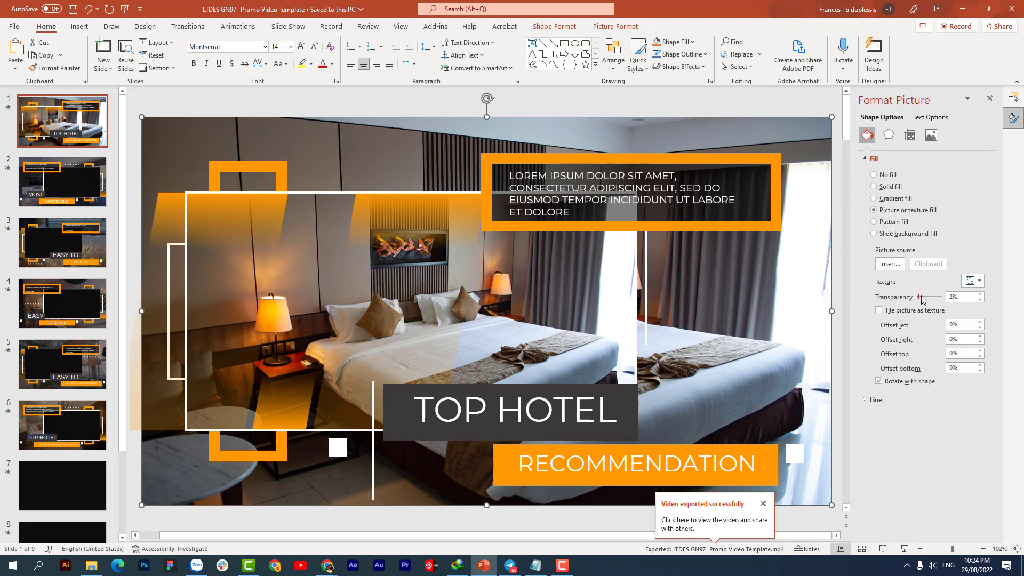
drag(920, 297, 928, 297)
double_click(958, 296)
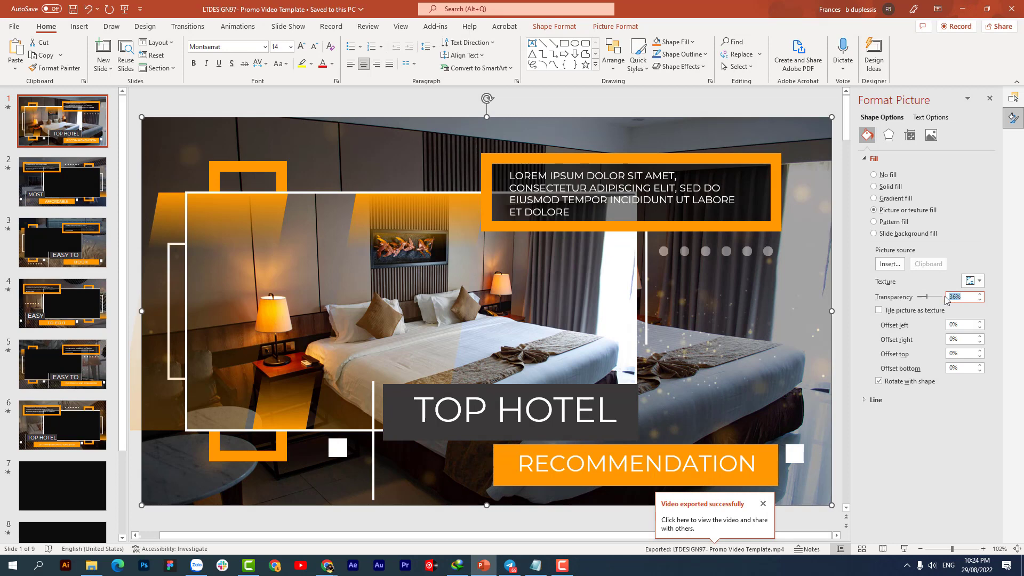
text(50)
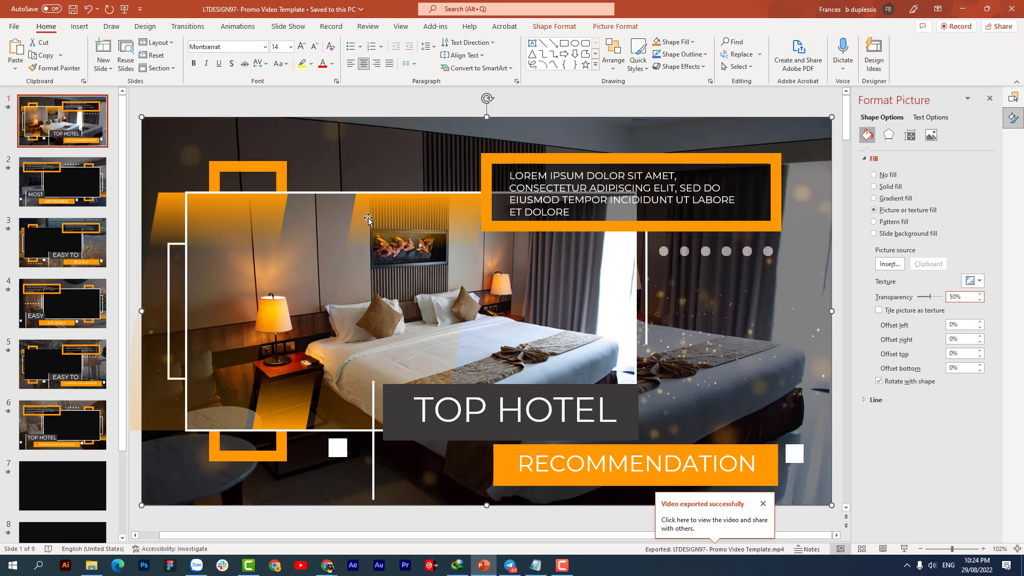
- Unhide rectangle '2' and stripes '/////' on slide 1, preview its animation, then go to slide 2
click(739, 66)
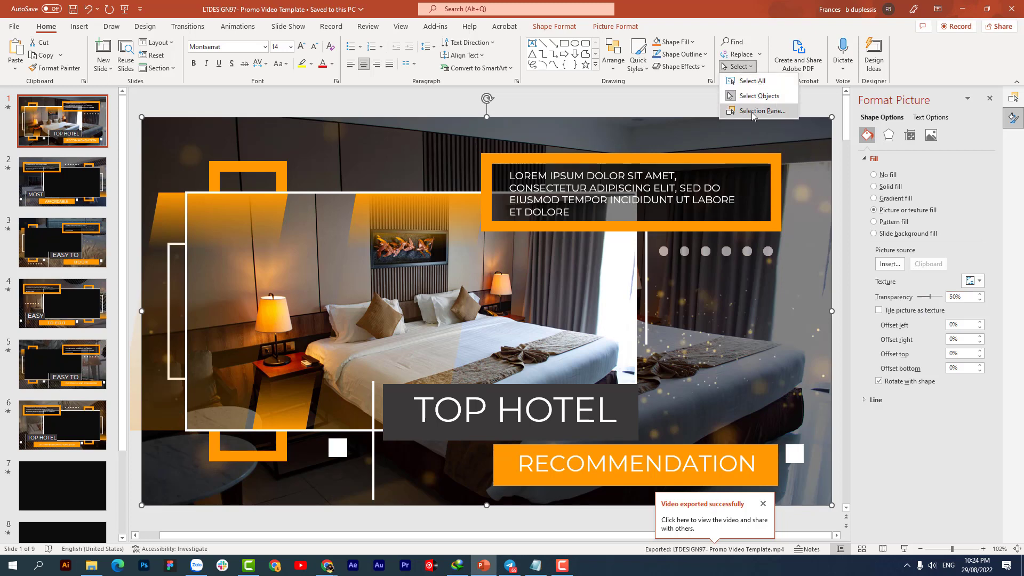
click(746, 112)
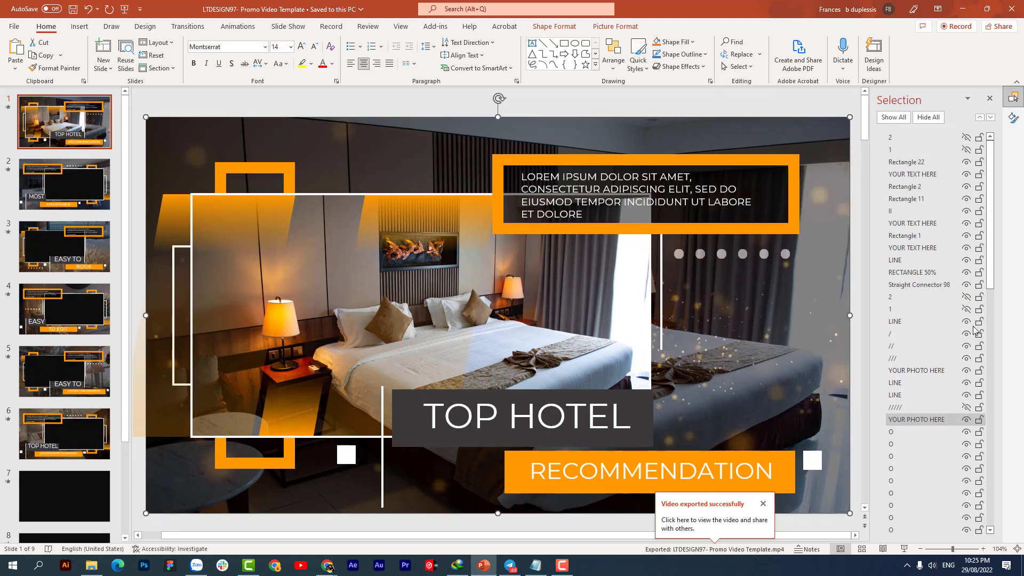
click(967, 299)
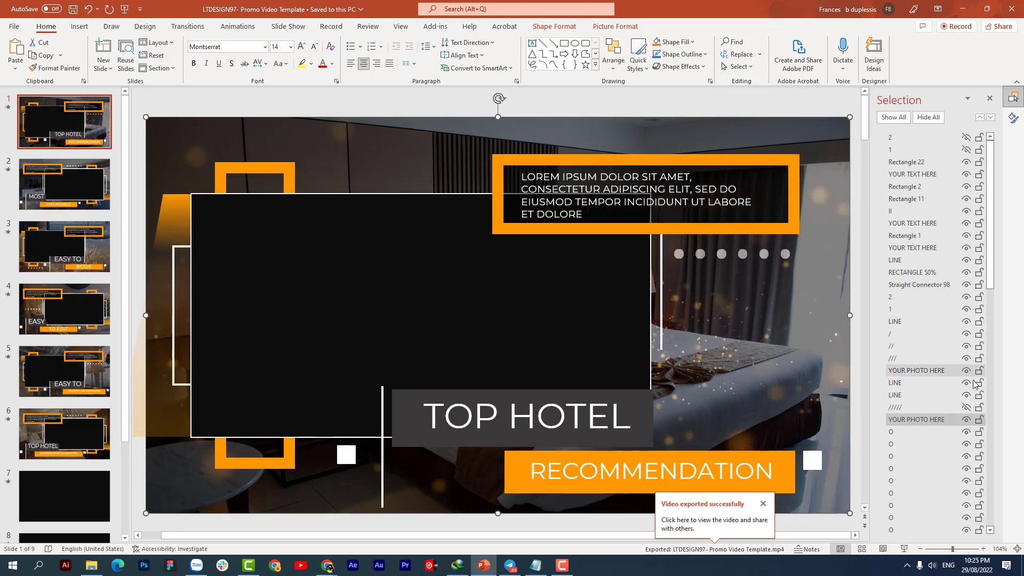
click(966, 408)
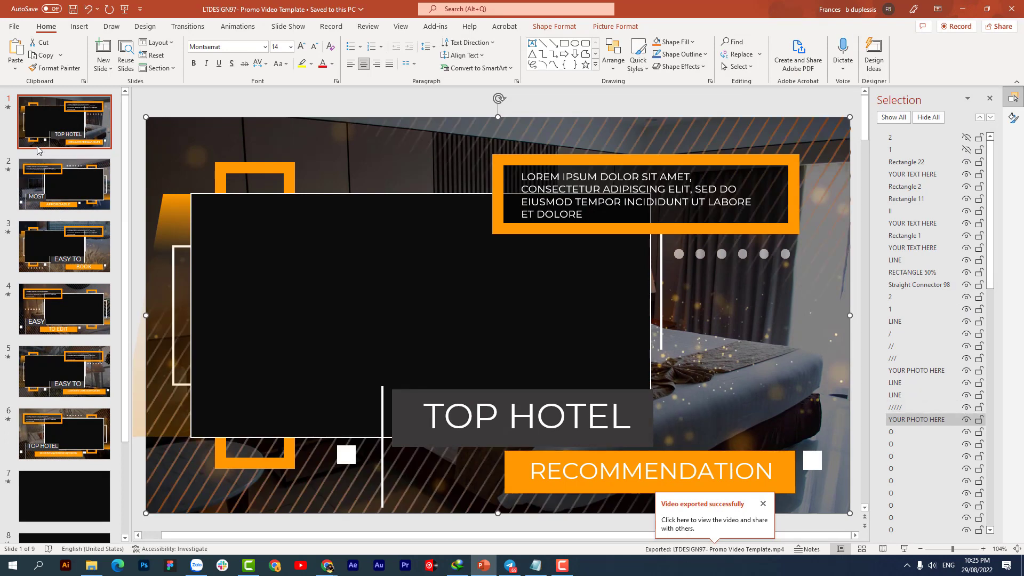
click(9, 109)
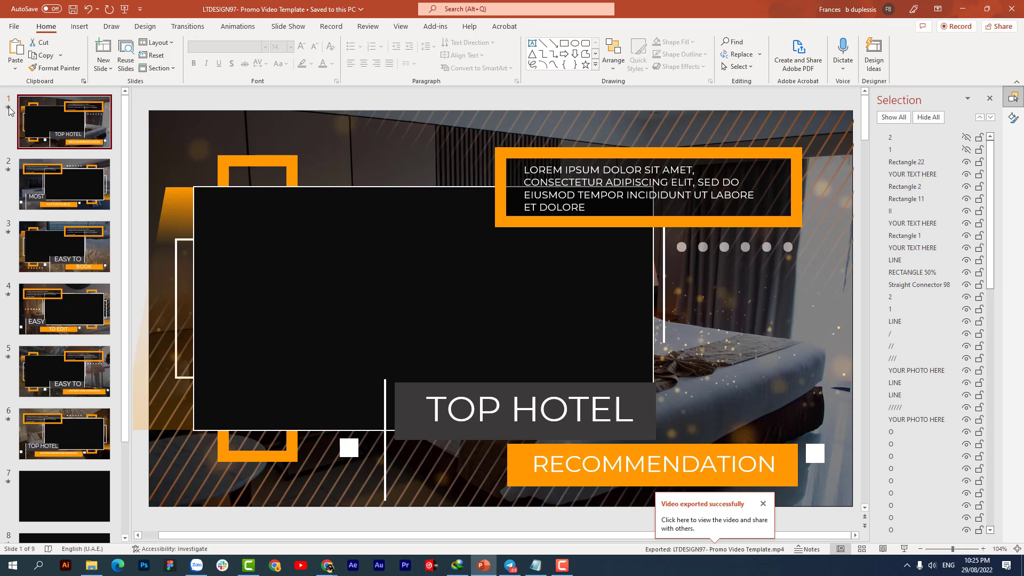
click(67, 186)
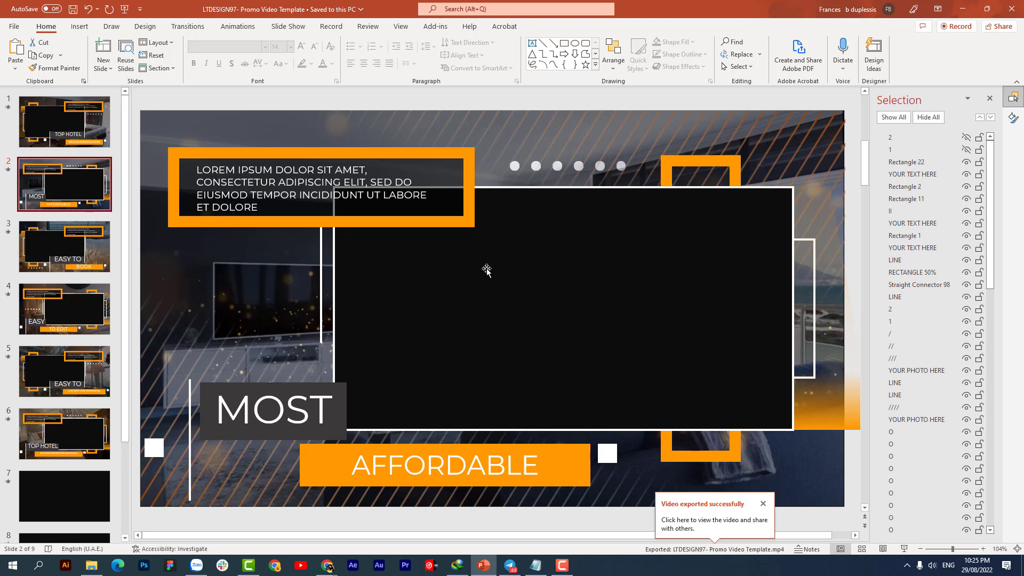
- Hide slide 2's rectangles '2' and '1' and toggle the room photo off and on
click(508, 273)
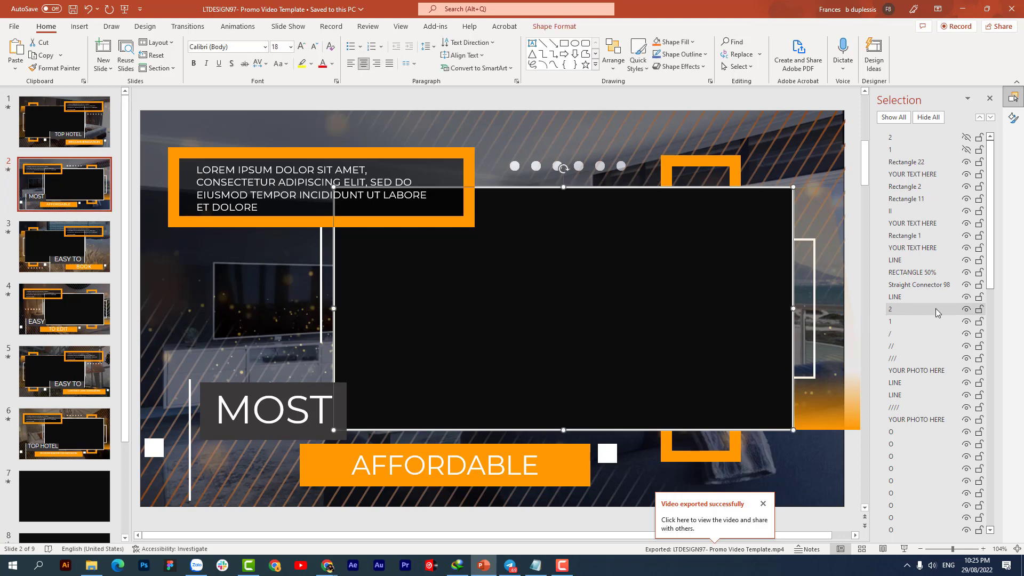
click(967, 309)
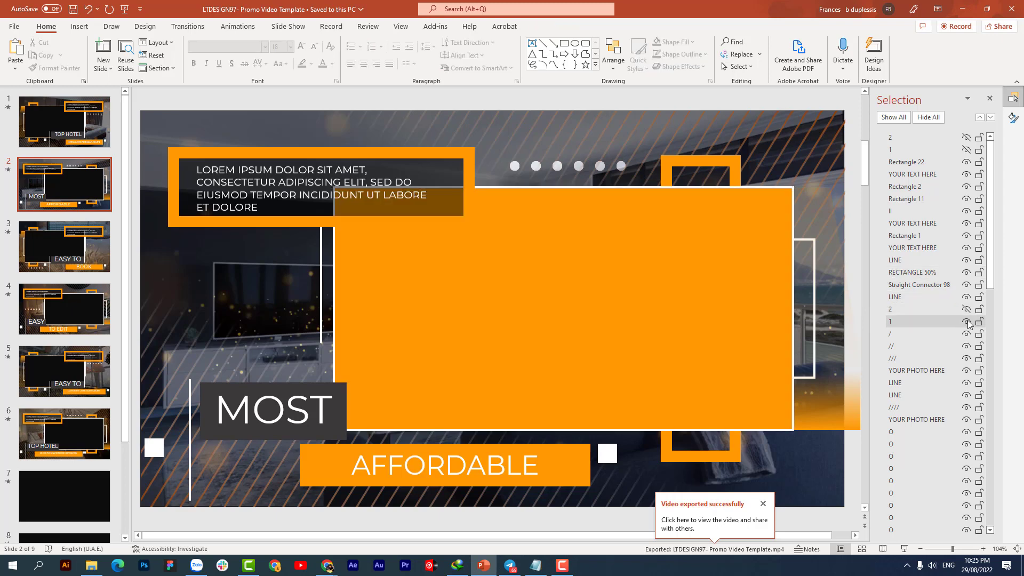
click(966, 322)
click(698, 286)
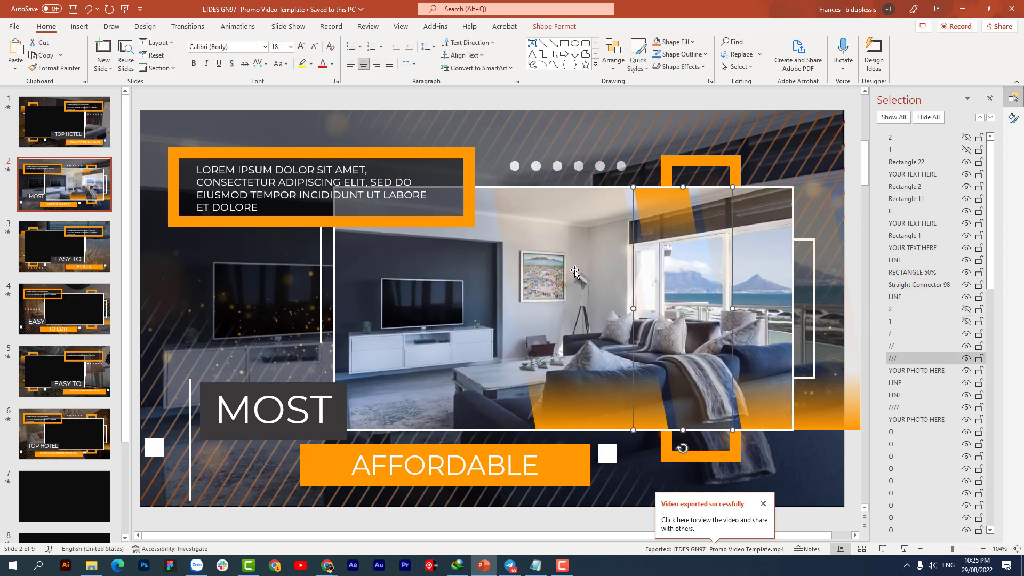
click(933, 370)
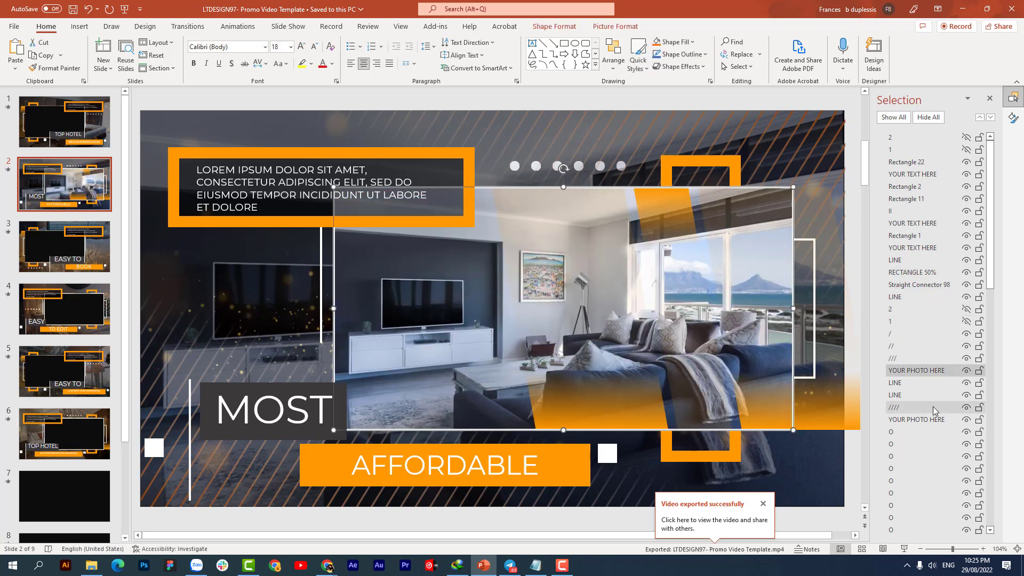
click(966, 370)
click(966, 370)
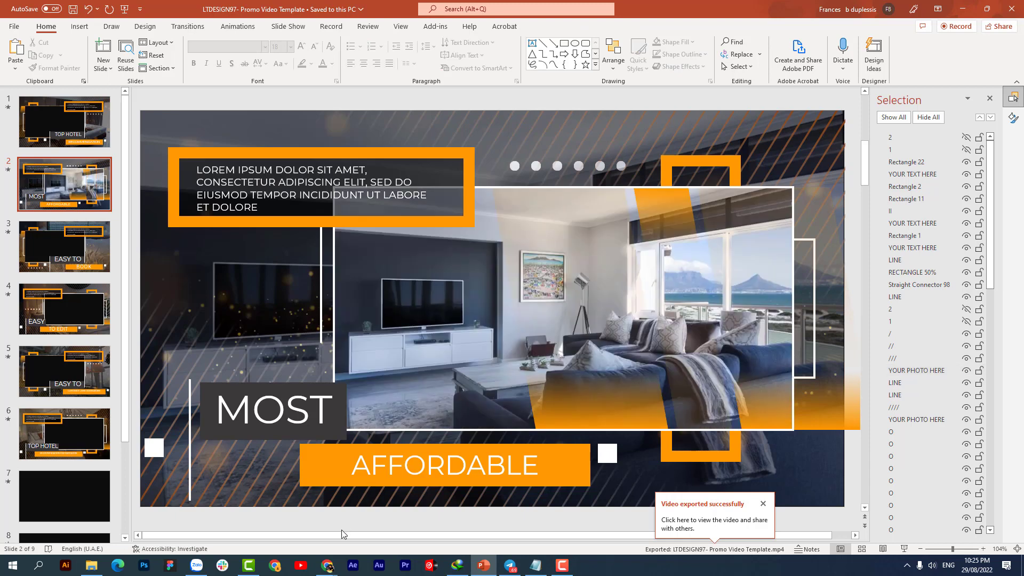
mouse_move(327, 565)
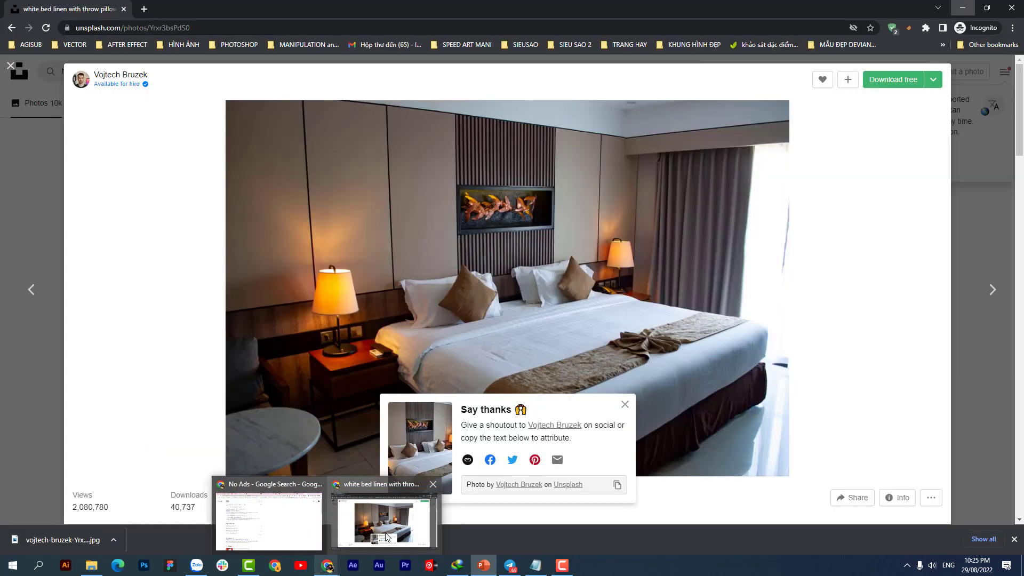
- Return from the photo view to the Unsplash hotel results and bring up the bed photo's page
click(387, 535)
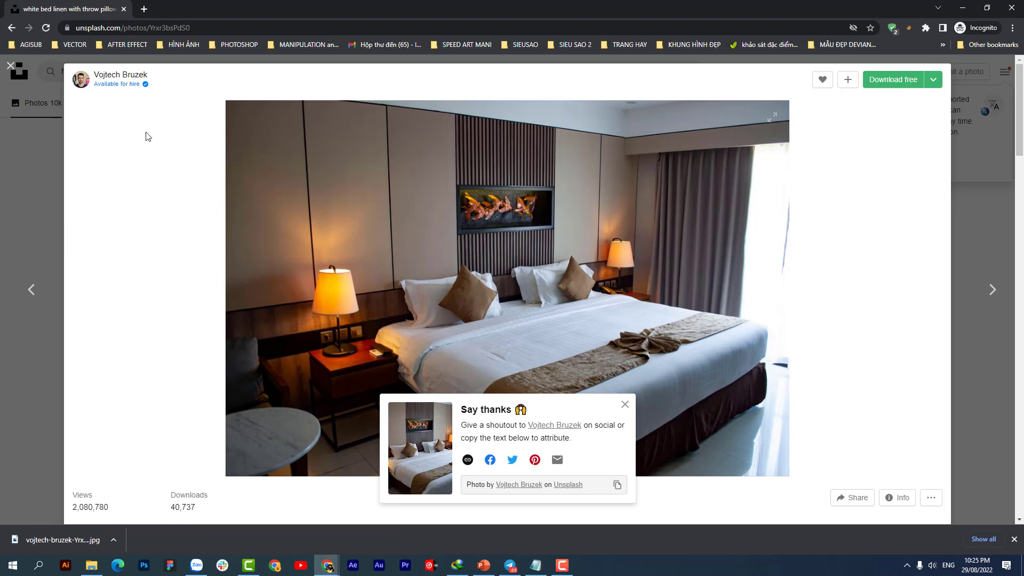
click(11, 66)
drag(174, 28, 75, 28)
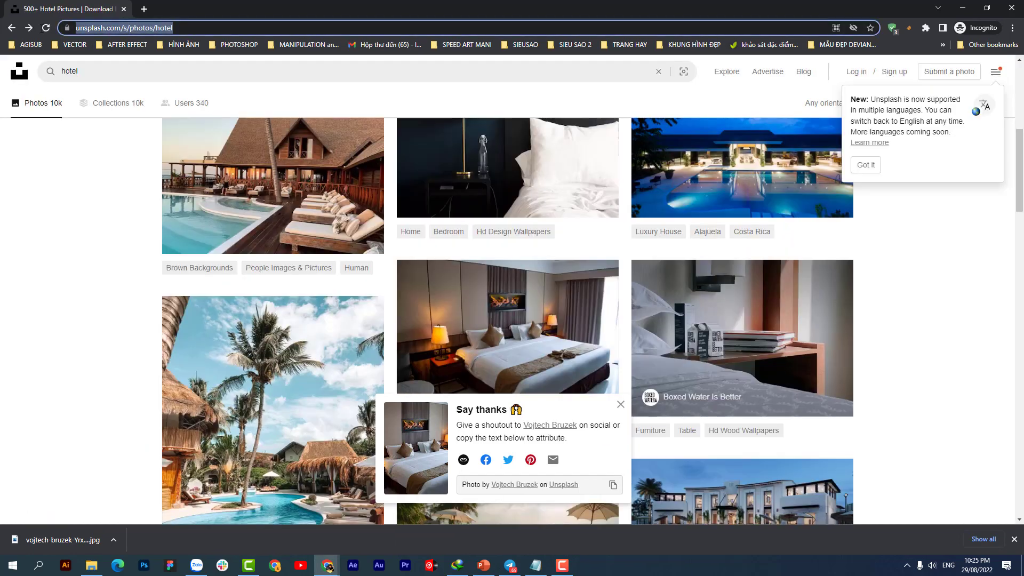
key(Tab)
key(Tab)
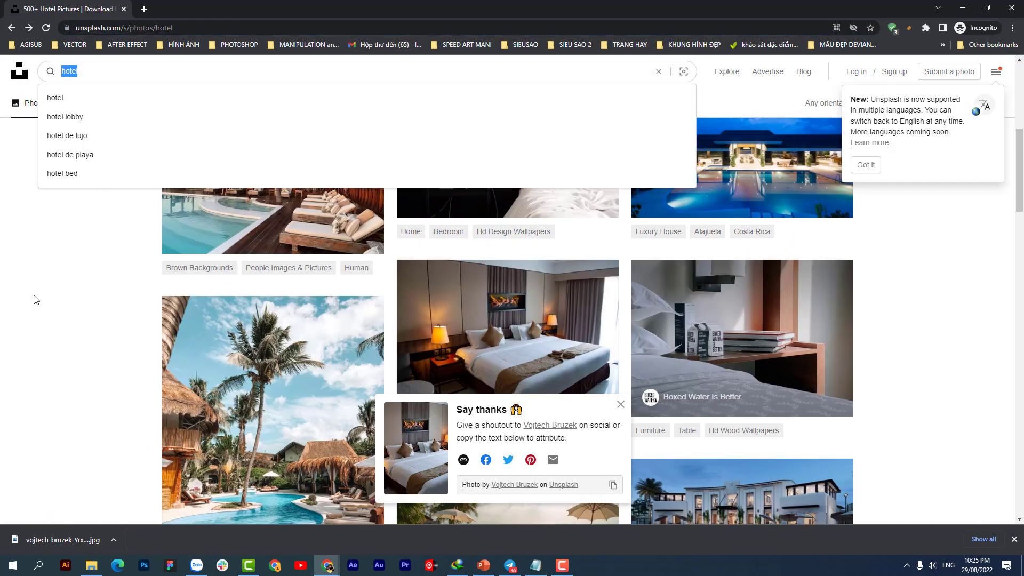
click(34, 299)
right_click(566, 319)
click(601, 332)
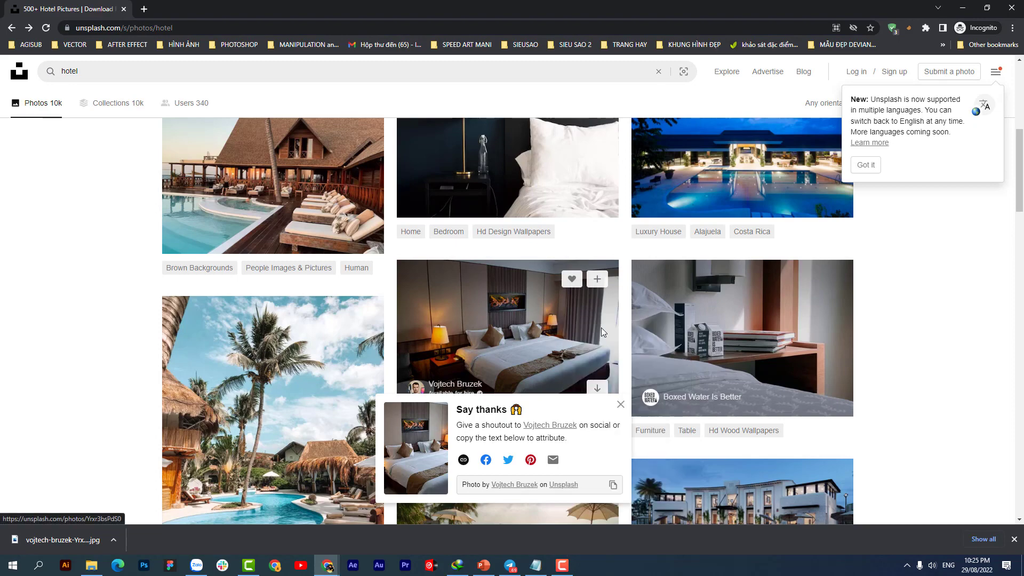
key(ctrl+Tab)
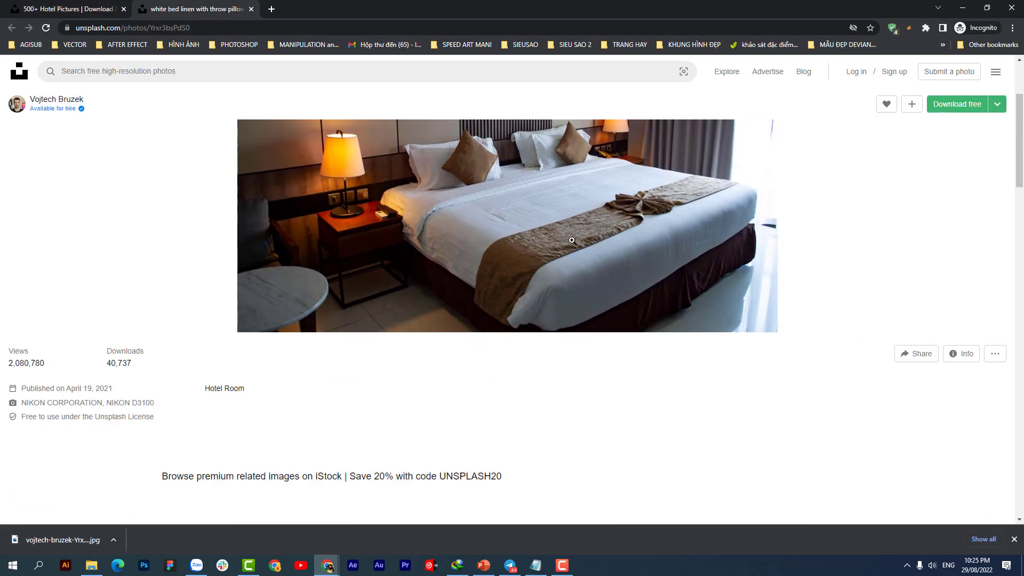
- Scroll to the related photos and open the desert-view bedroom photo in a new tab
scroll(571, 241, down, 5)
scroll(572, 240, down, 1)
scroll(572, 241, down, 3)
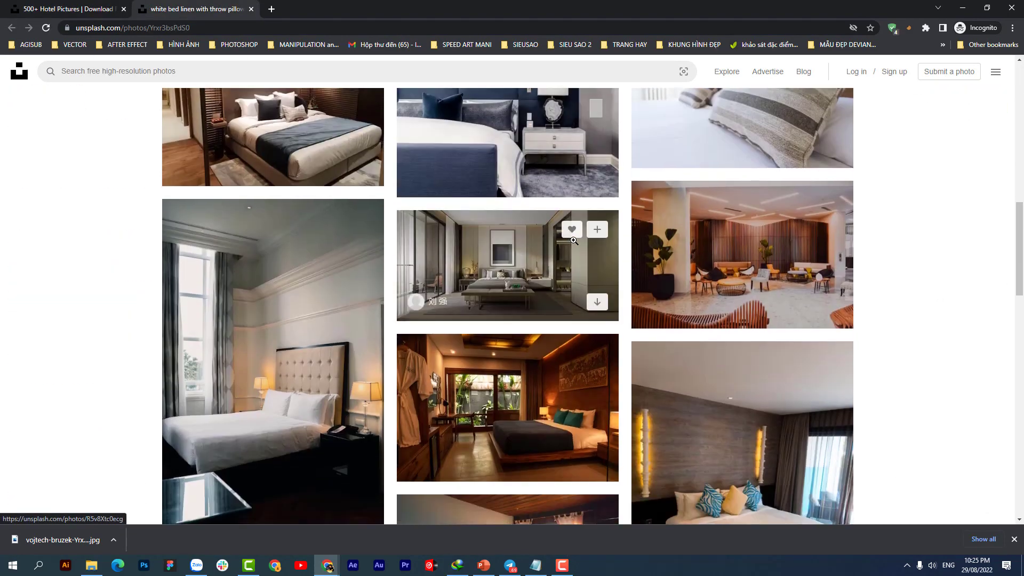
scroll(574, 240, down, 4)
scroll(574, 241, up, 3)
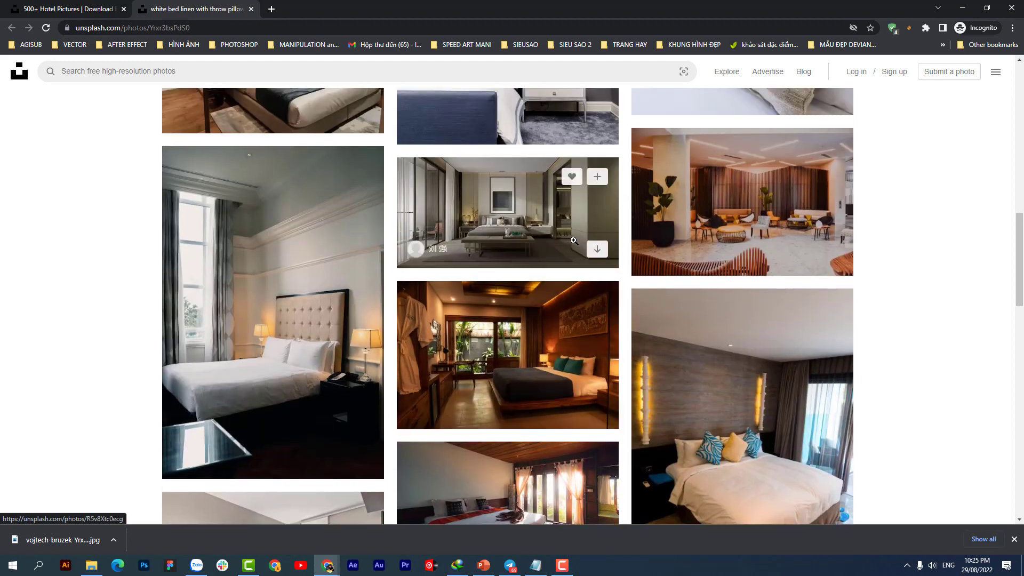
scroll(573, 240, down, 3)
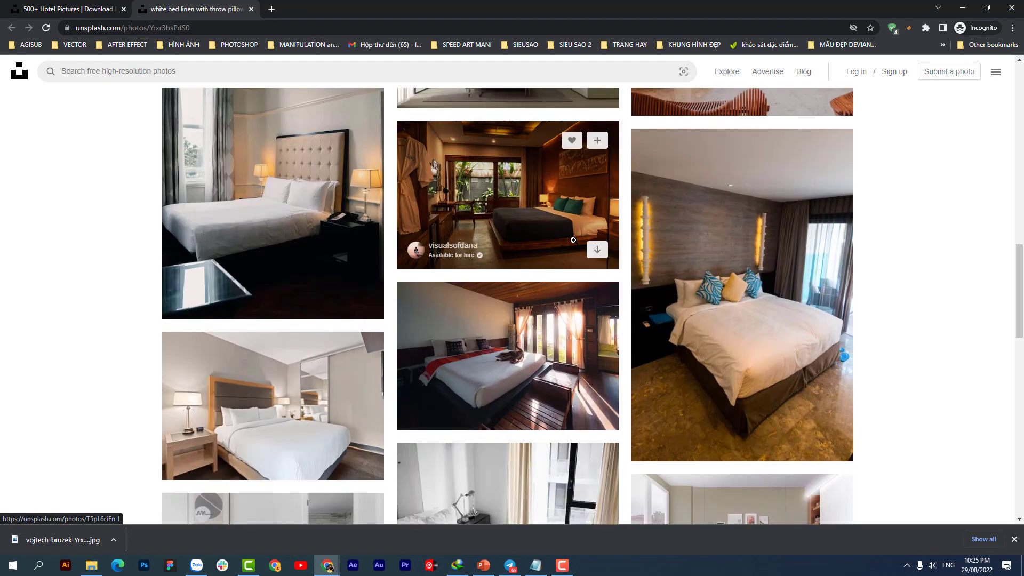
scroll(573, 240, down, 6)
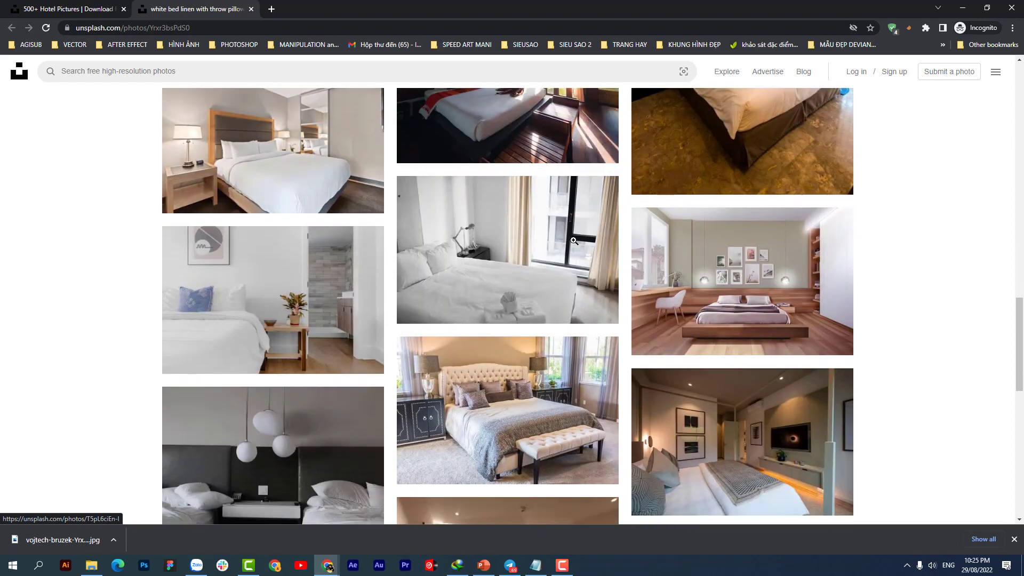
scroll(573, 240, down, 3)
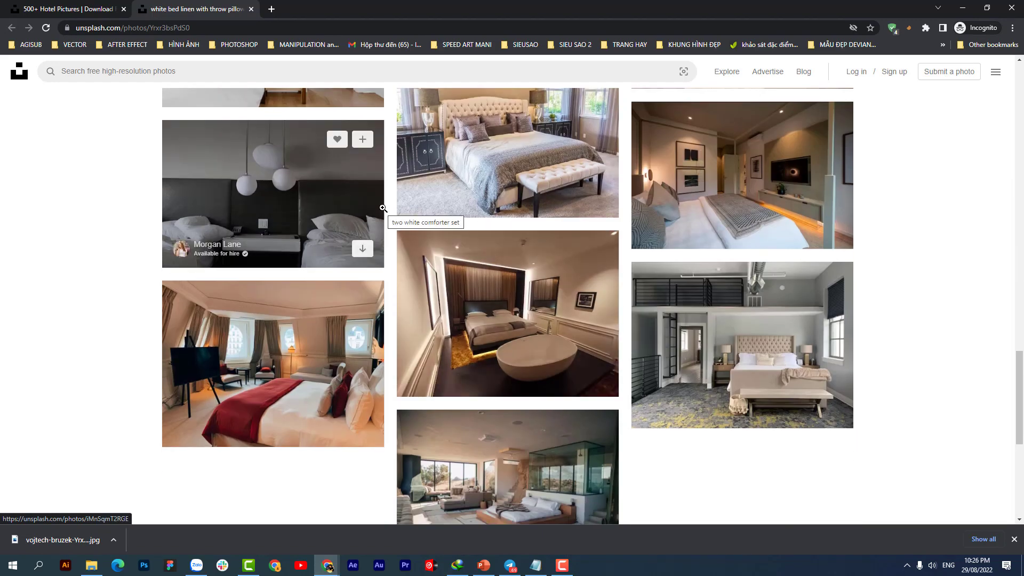
scroll(383, 208, down, 1)
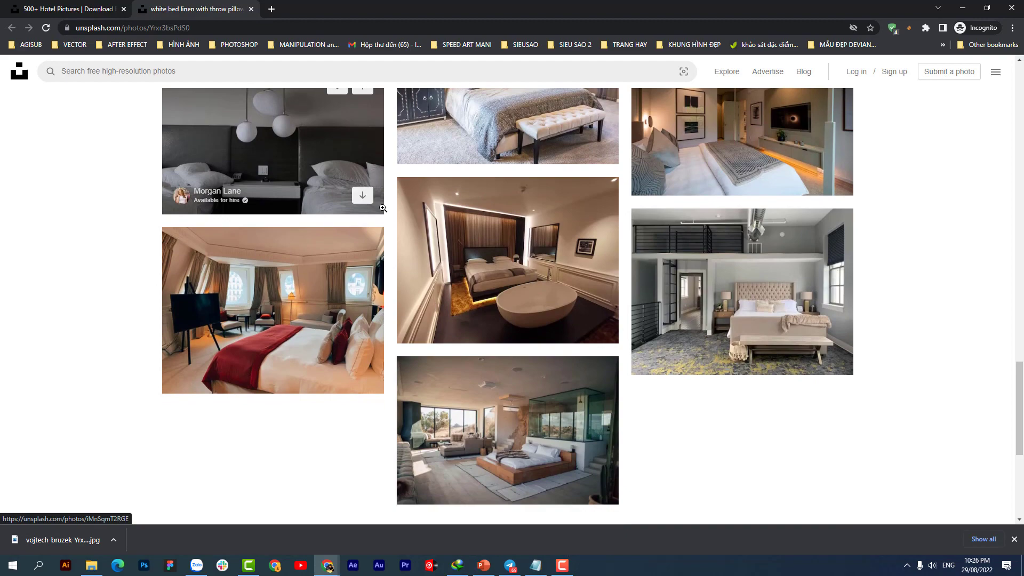
scroll(383, 208, down, 2)
scroll(379, 207, down, 3)
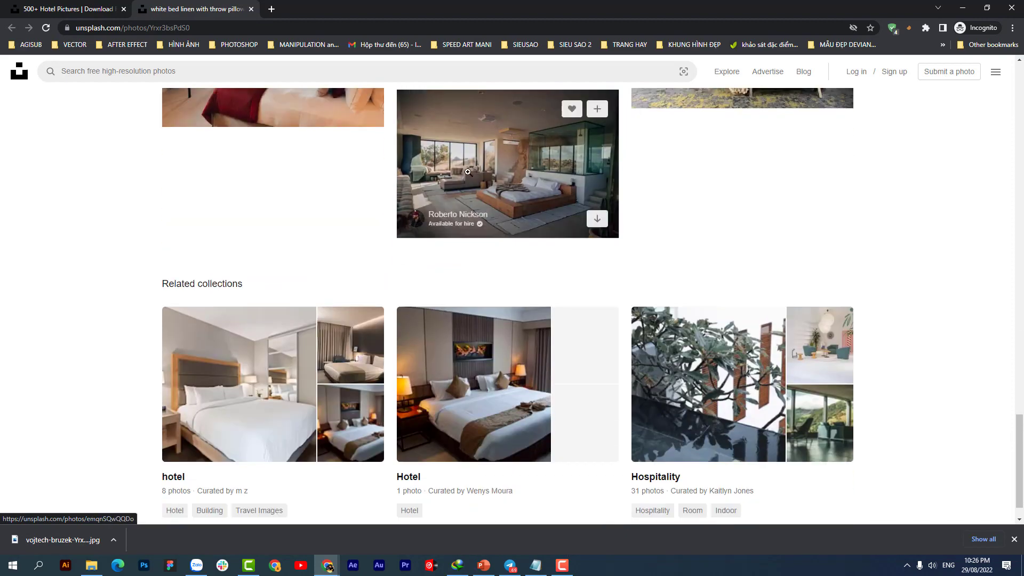
right_click(472, 171)
click(501, 177)
click(300, 6)
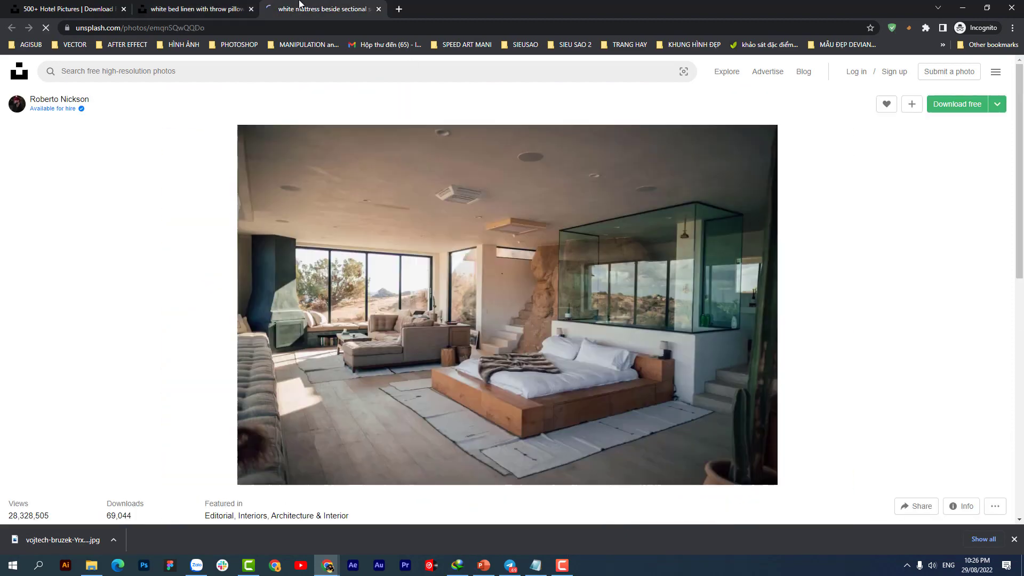
scroll(391, 114, down, 3)
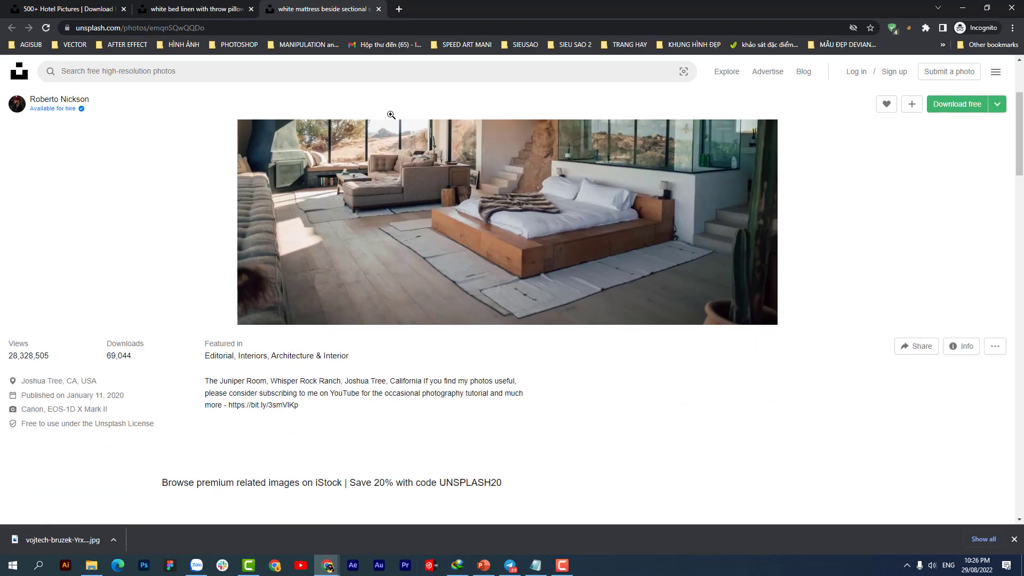
- Go back to the Unsplash hotel search results and browse the photos
click(200, 6)
click(67, 8)
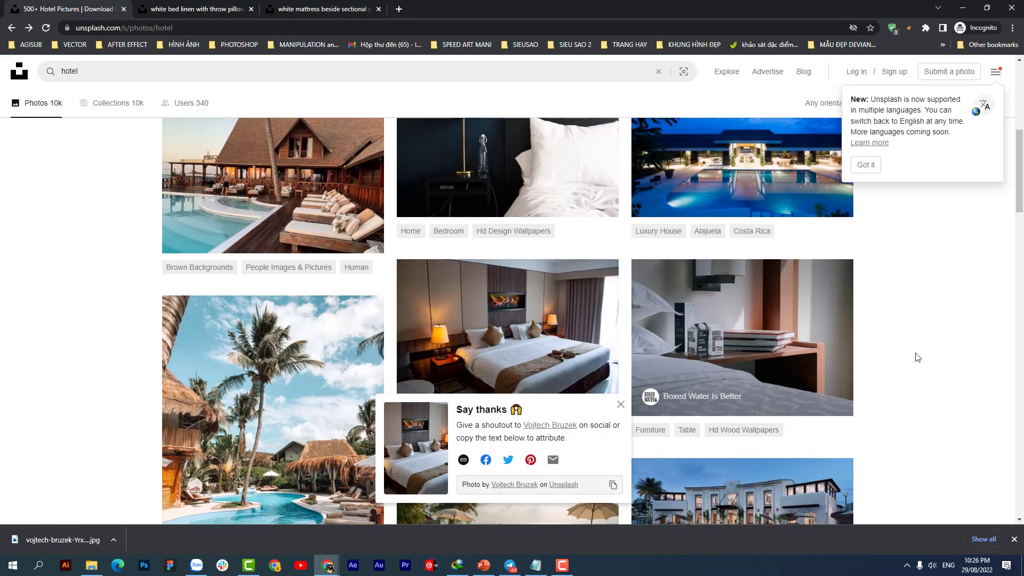
scroll(918, 357, down, 1)
scroll(918, 357, down, 3)
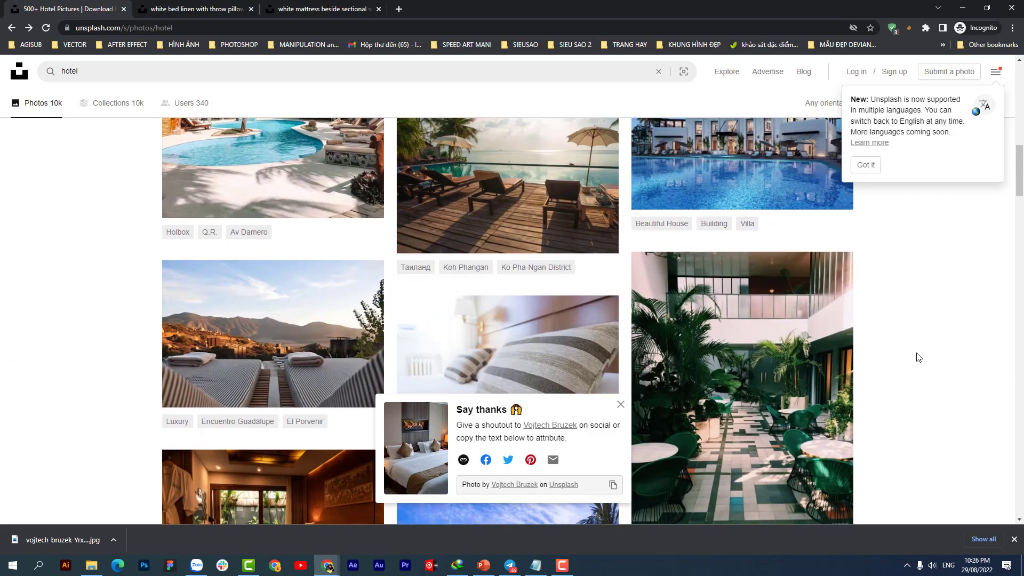
scroll(918, 356, down, 4)
scroll(917, 357, down, 2)
scroll(918, 357, down, 4)
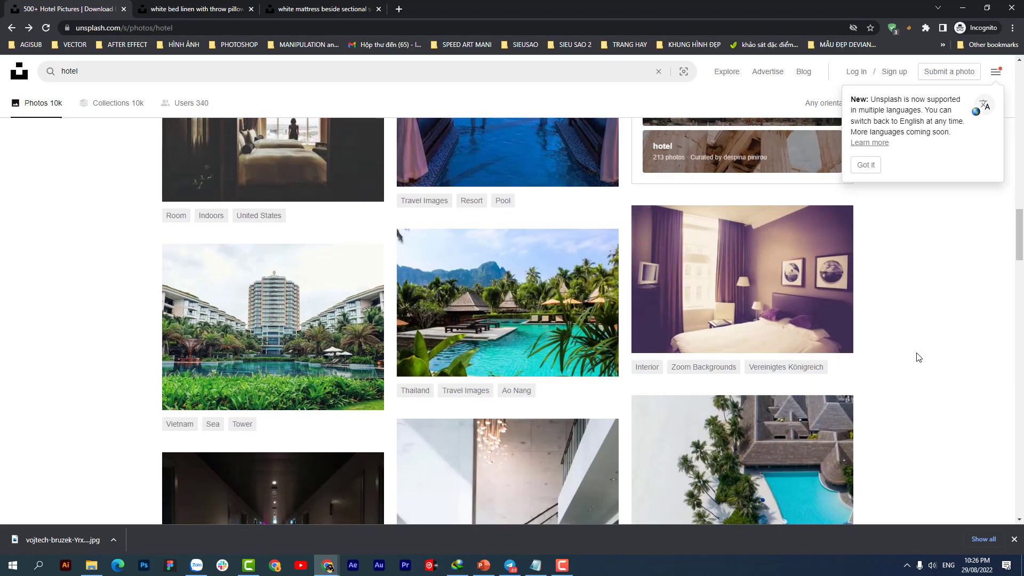
scroll(918, 357, down, 4)
scroll(918, 357, up, 4)
scroll(918, 356, up, 7)
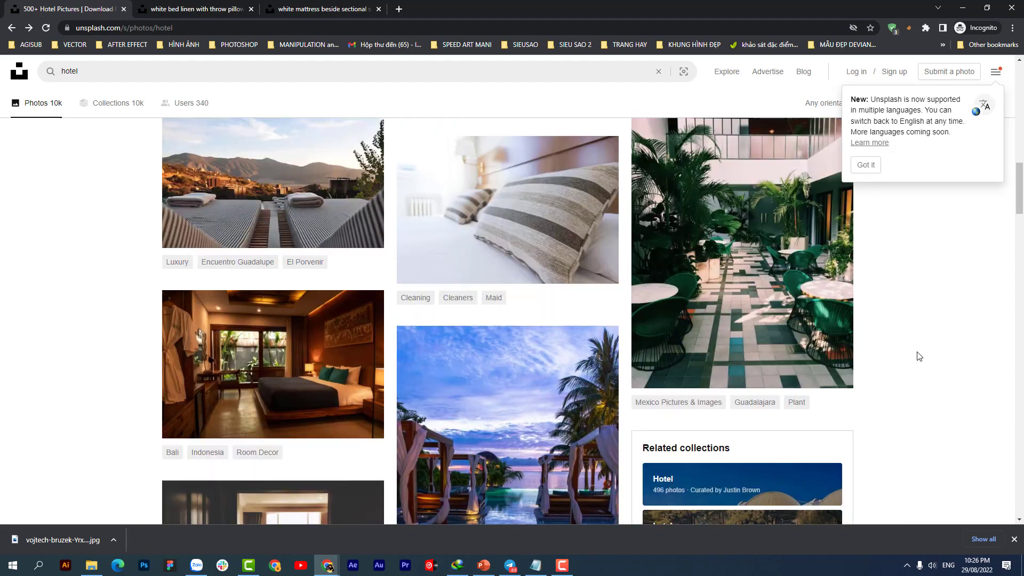
scroll(525, 332, up, 3)
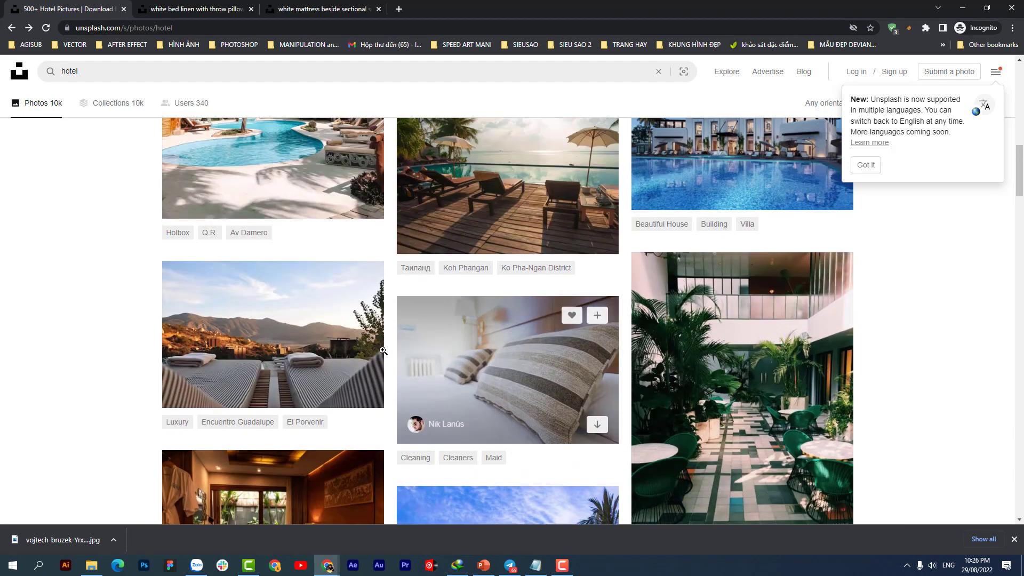
scroll(525, 332, up, 2)
- Preview the villa-with-pool photo enlarged, then close the viewer
click(747, 245)
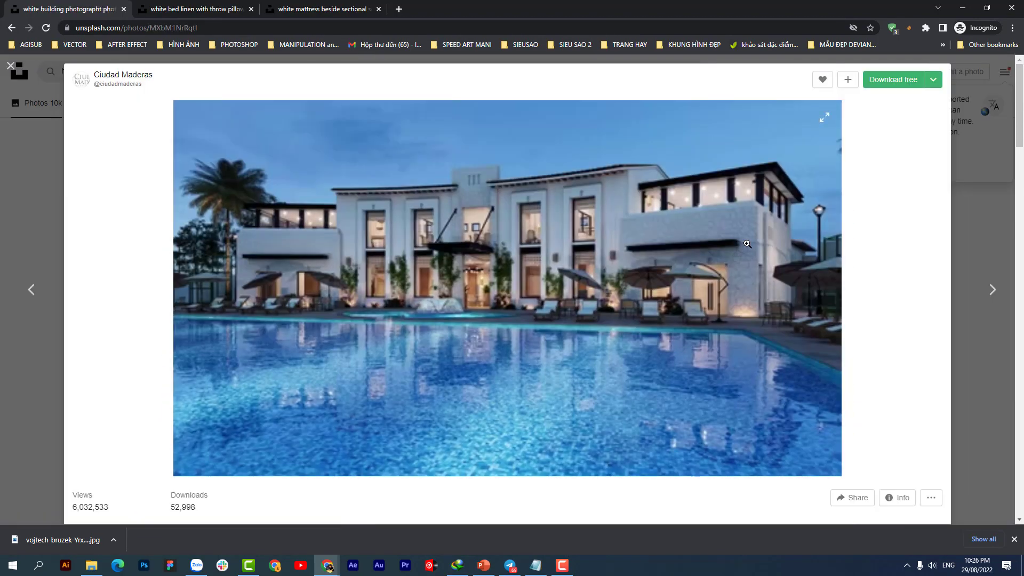
scroll(747, 244, down, 6)
scroll(747, 243, down, 5)
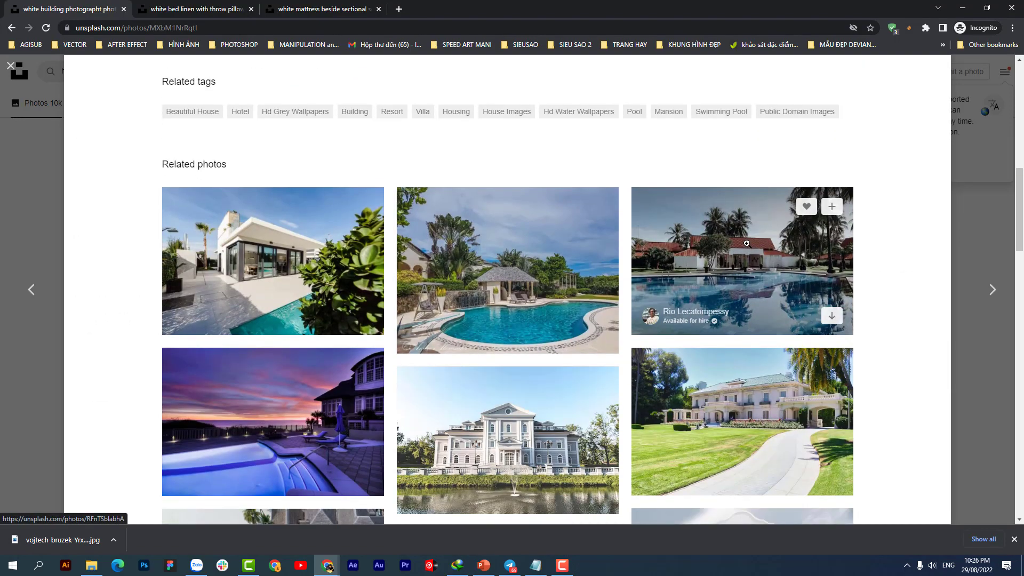
scroll(747, 243, down, 3)
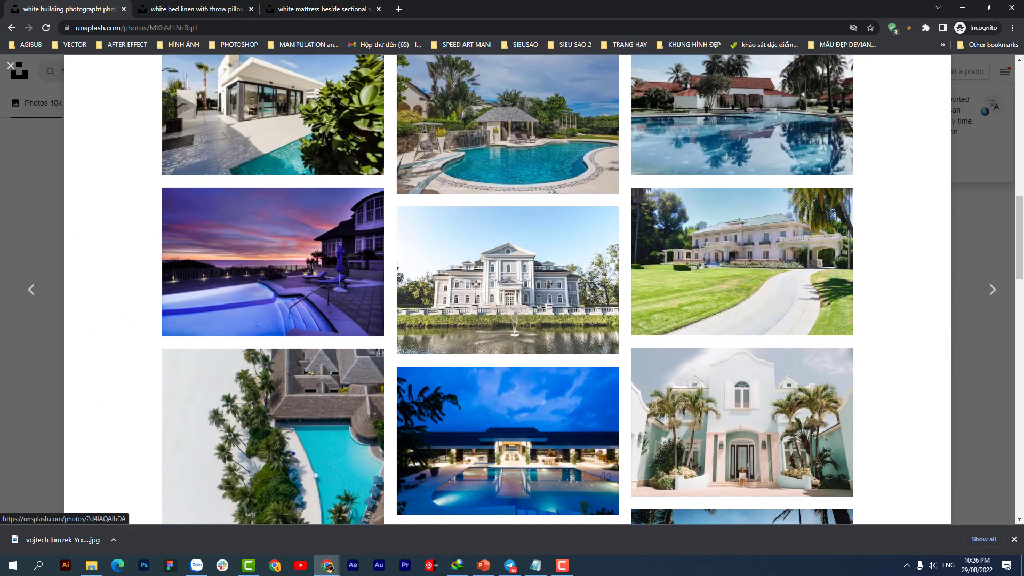
key(Escape)
scroll(771, 276, up, 3)
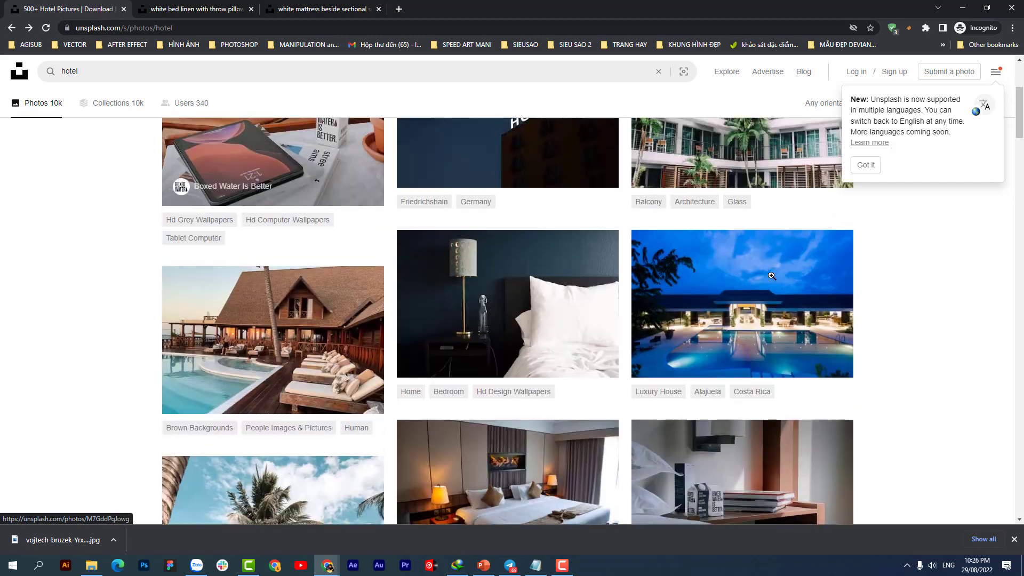
scroll(640, 298, up, 2)
- Open the white bedroom photo with the wide window and tree painting in its own tab
click(581, 311)
scroll(581, 310, down, 6)
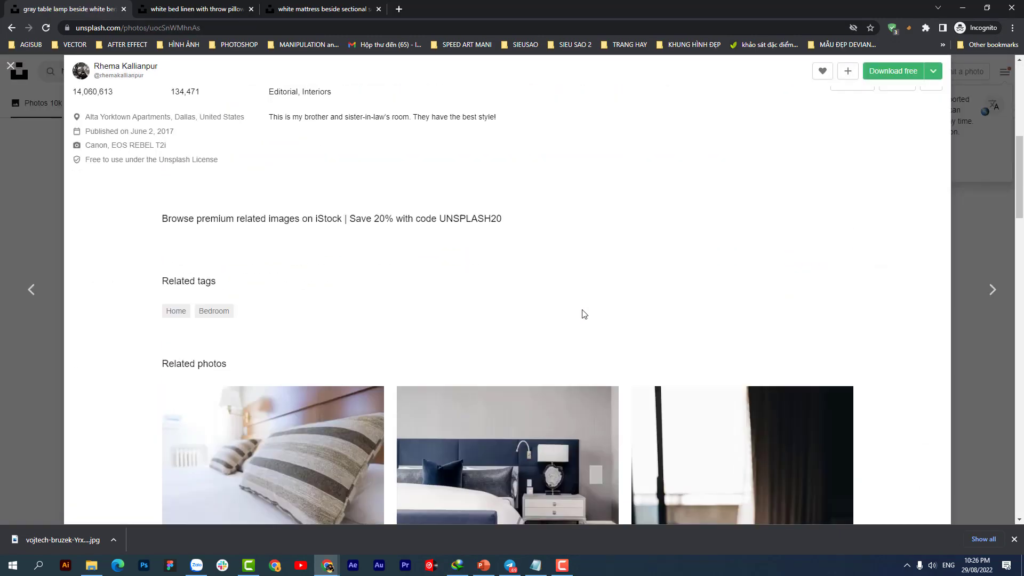
scroll(581, 311, down, 4)
scroll(581, 309, down, 3)
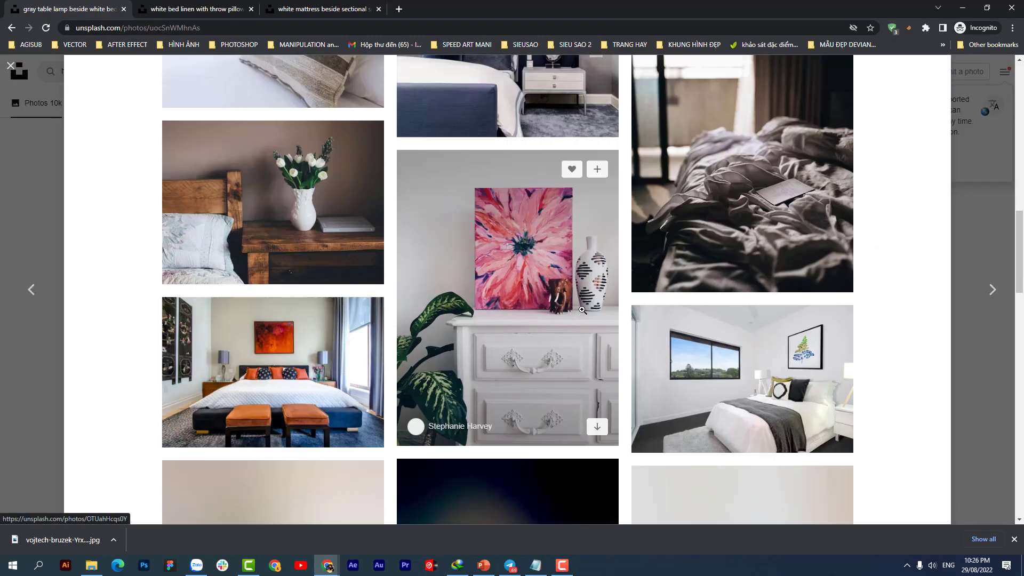
scroll(581, 310, down, 2)
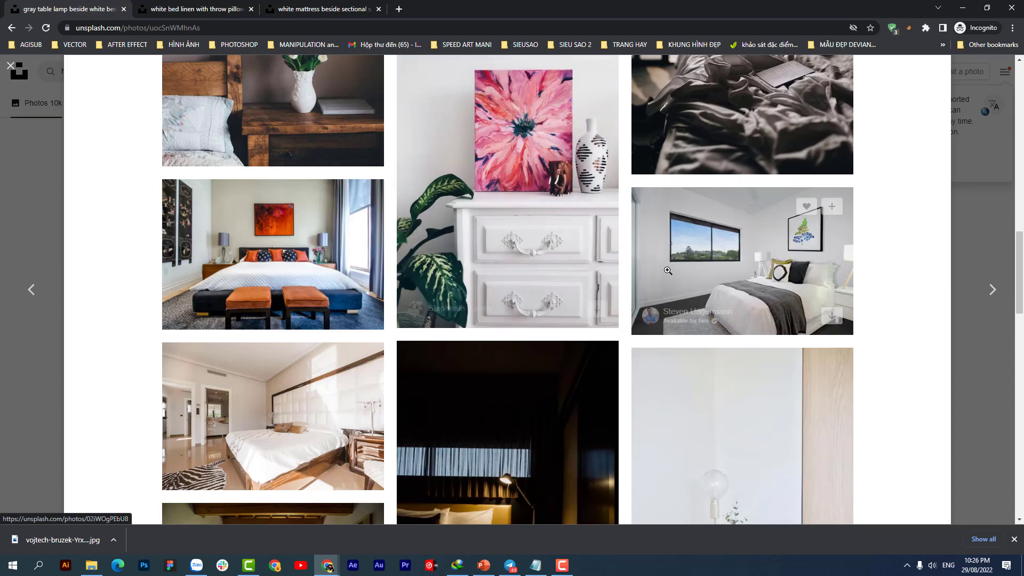
right_click(687, 246)
click(722, 251)
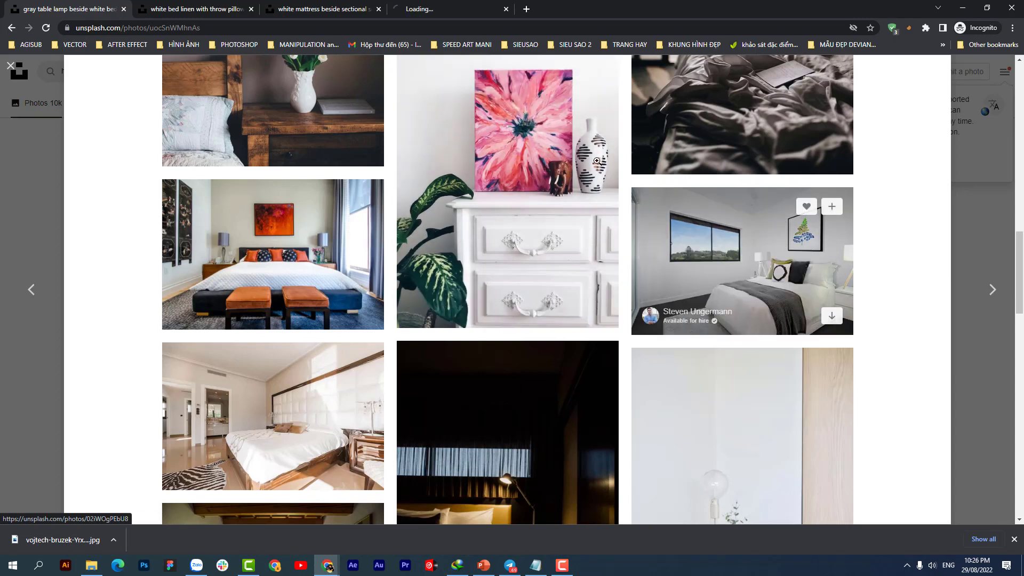
click(473, 9)
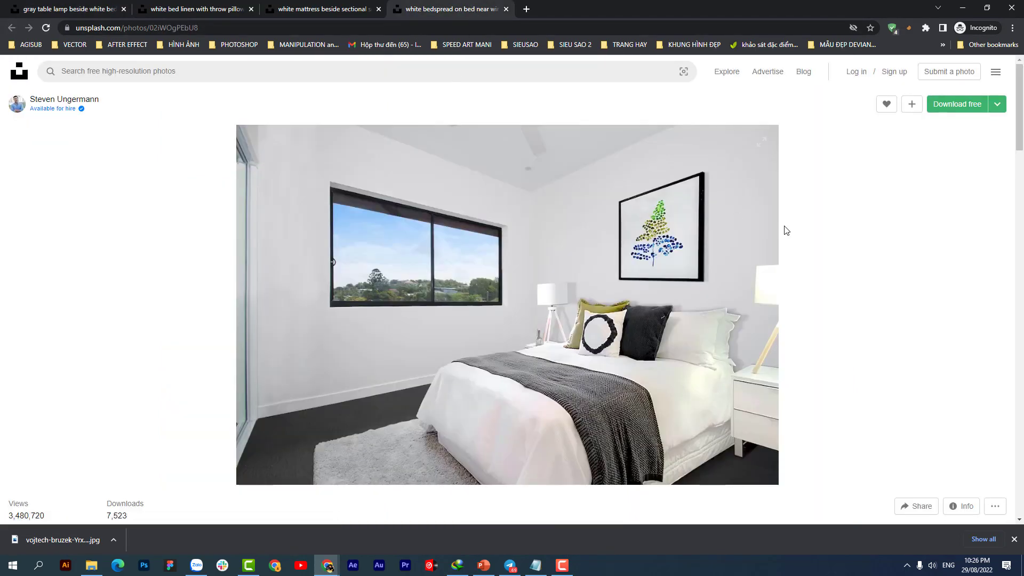
- Download the white bedroom photo into the b10 folder and return to PowerPoint
click(981, 109)
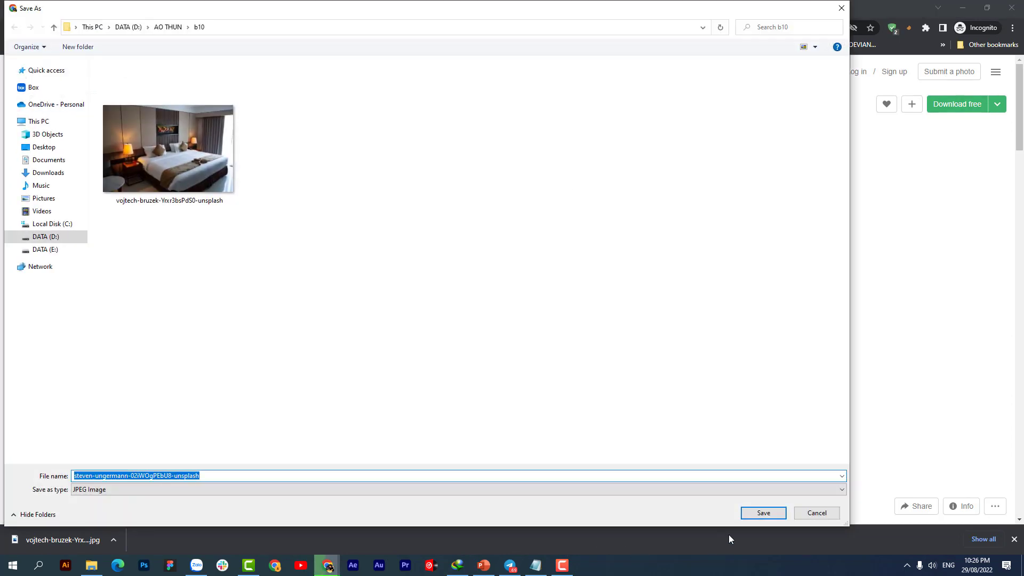
click(763, 511)
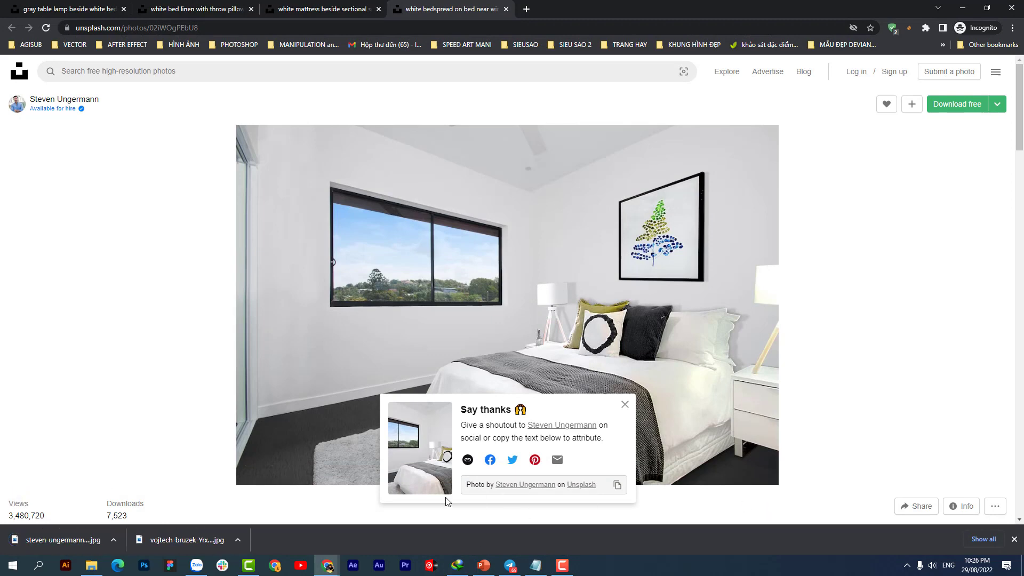
click(482, 565)
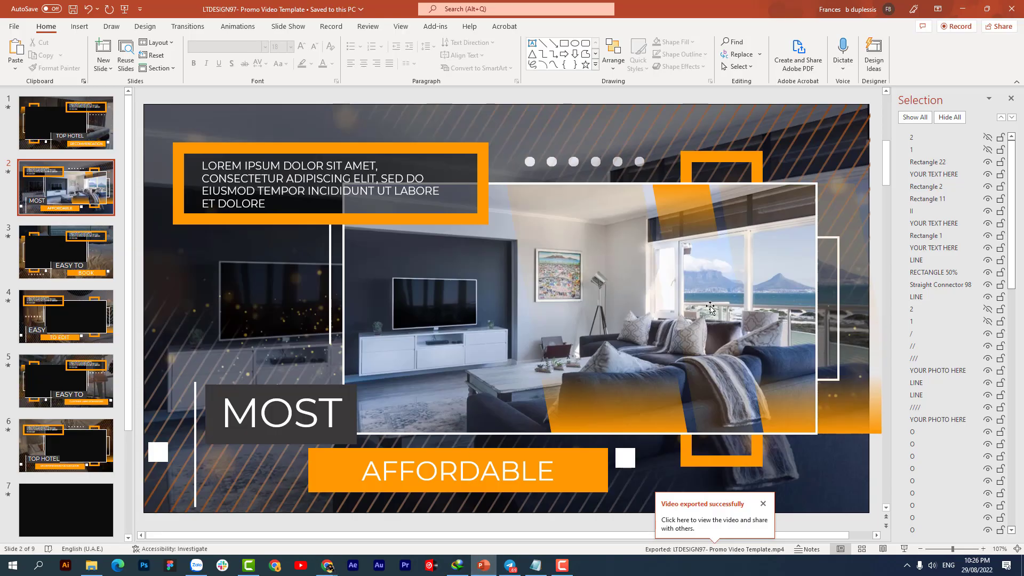
- Fill slide 2's YOUR PHOTO HERE placeholder with the downloaded white bedroom picture from file
right_click(726, 273)
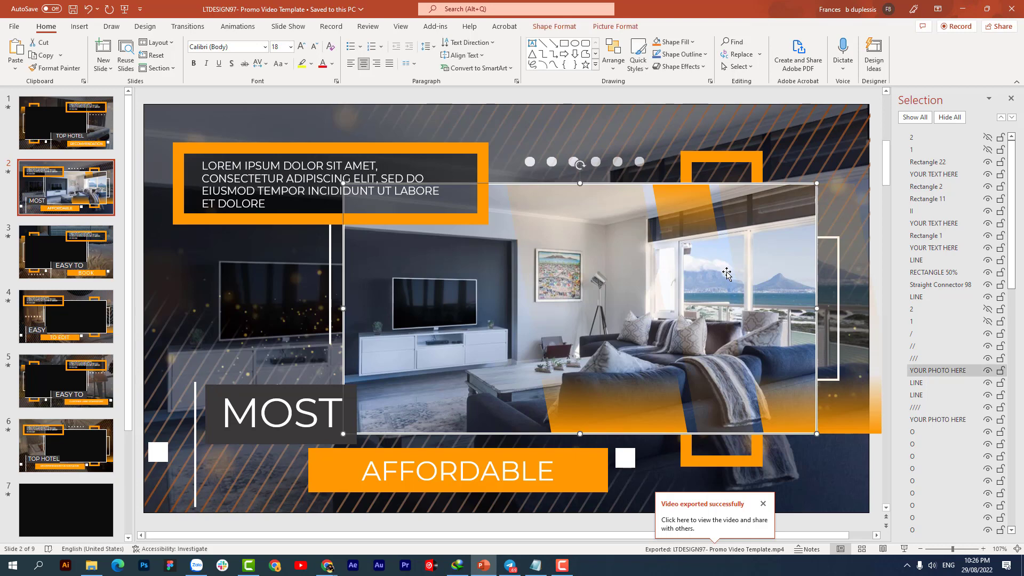
click(538, 345)
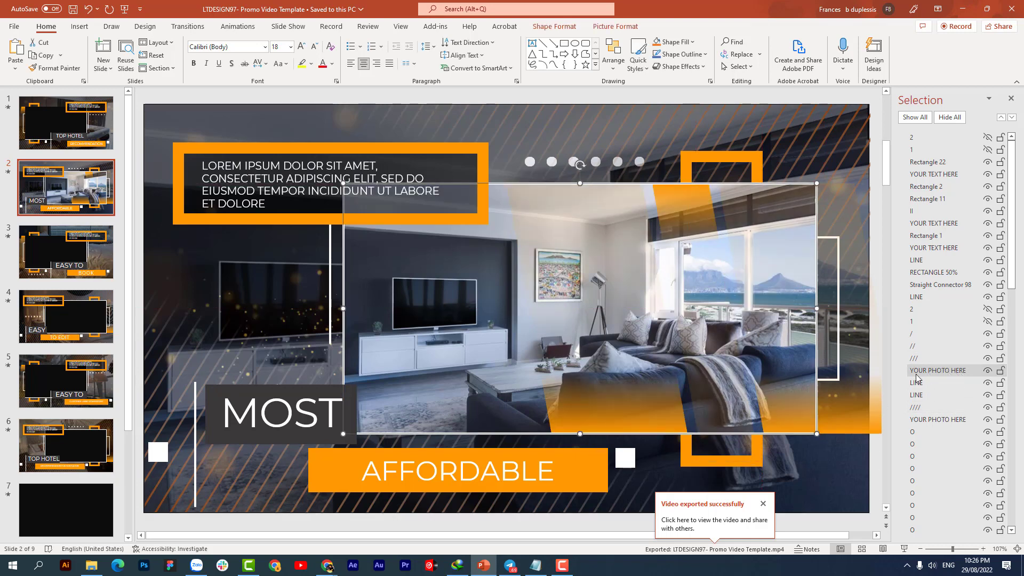
right_click(498, 363)
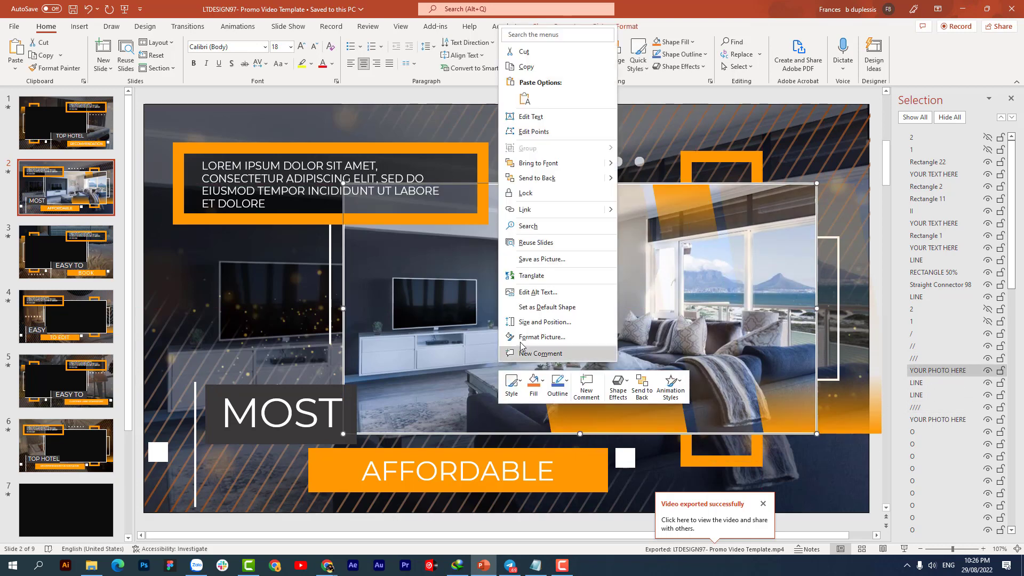
click(532, 388)
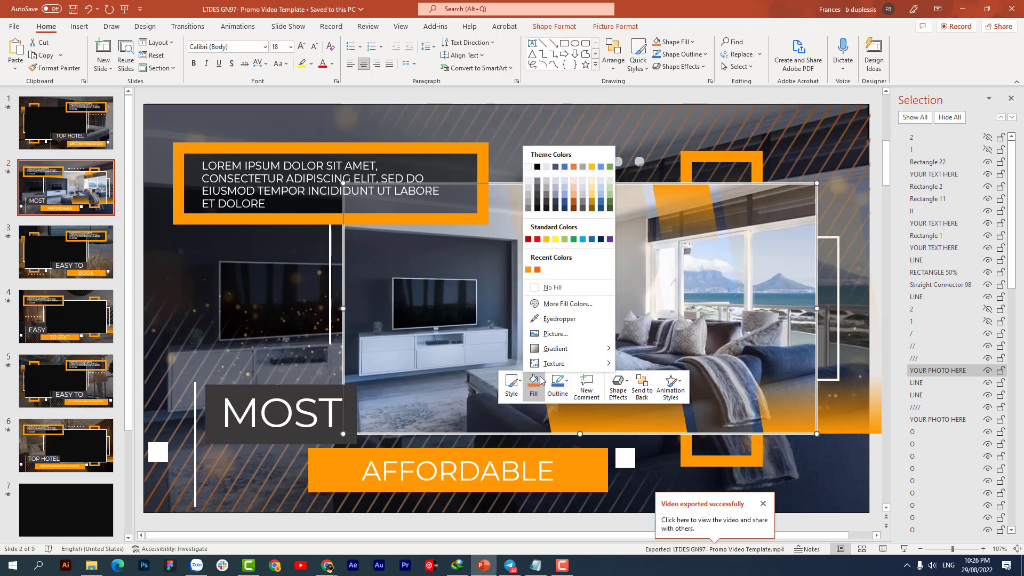
click(555, 334)
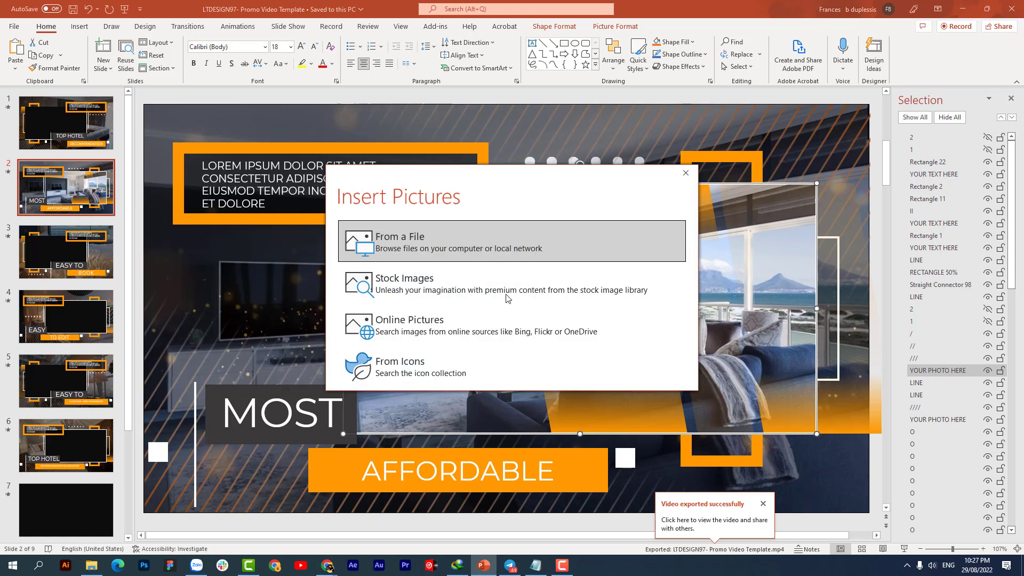
click(452, 251)
double_click(224, 235)
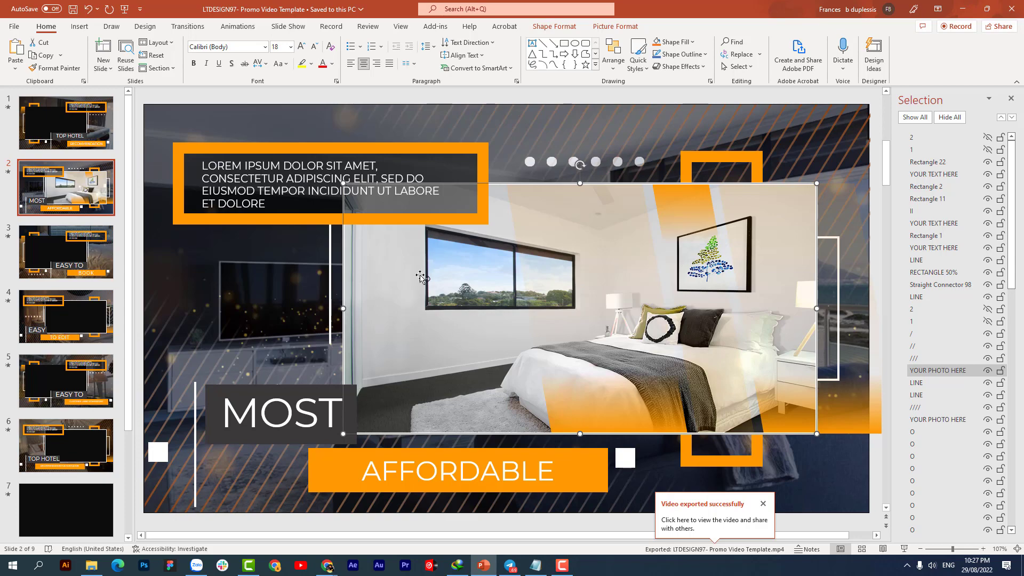
- Select slide 2's background placeholder and hide the //// diagonal stripes layer
click(615, 302)
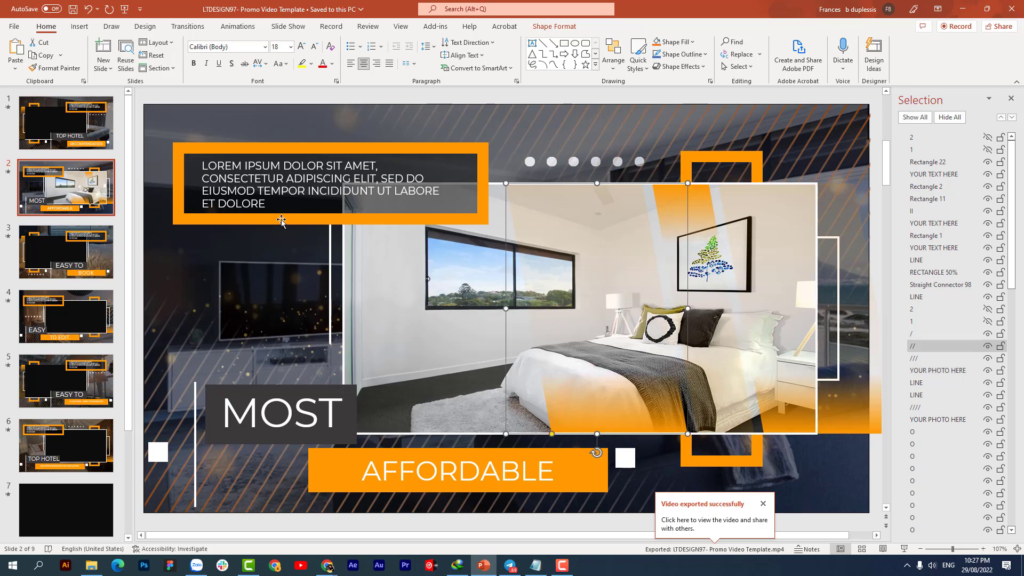
click(10, 175)
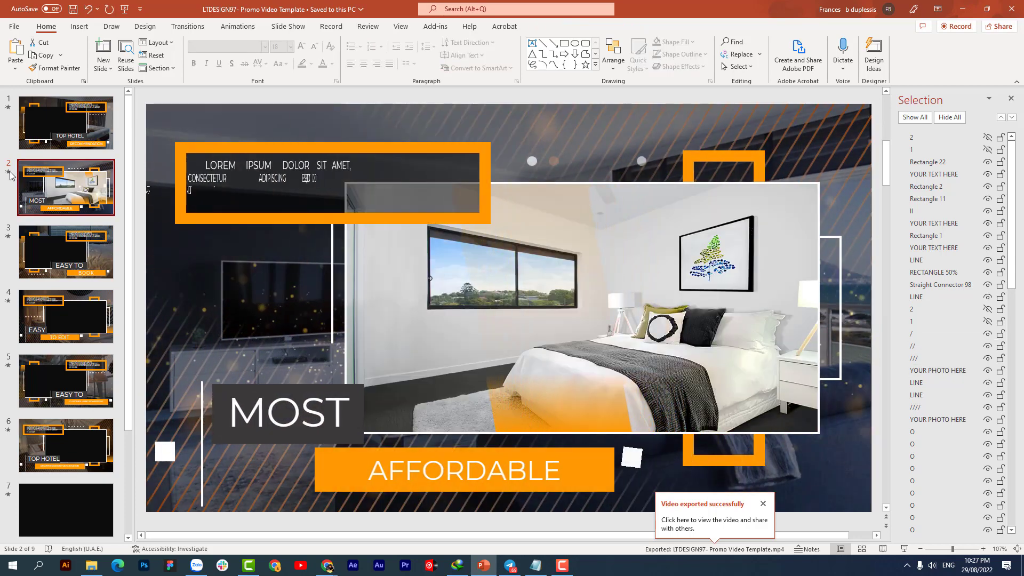
click(551, 331)
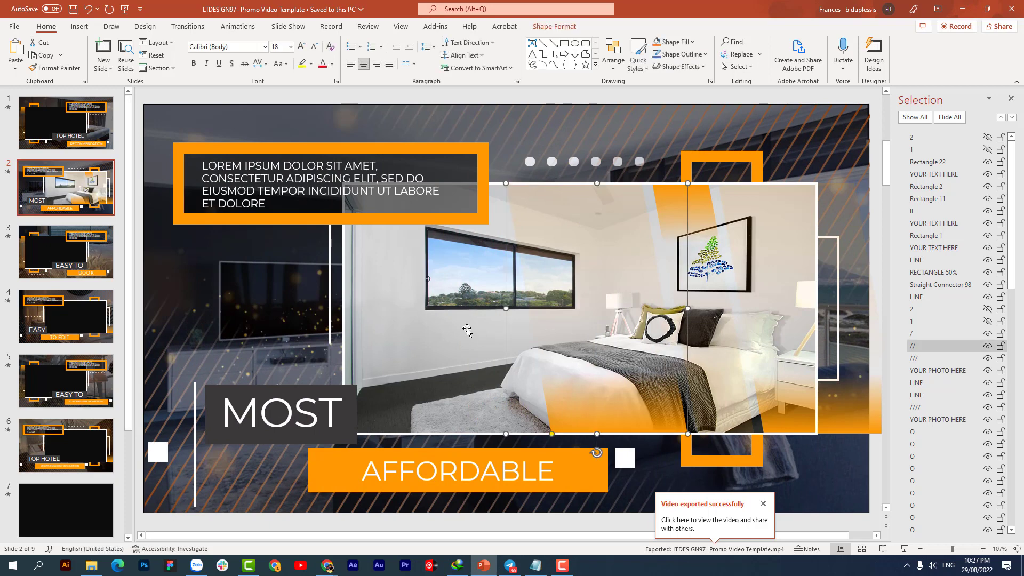
click(468, 327)
click(942, 419)
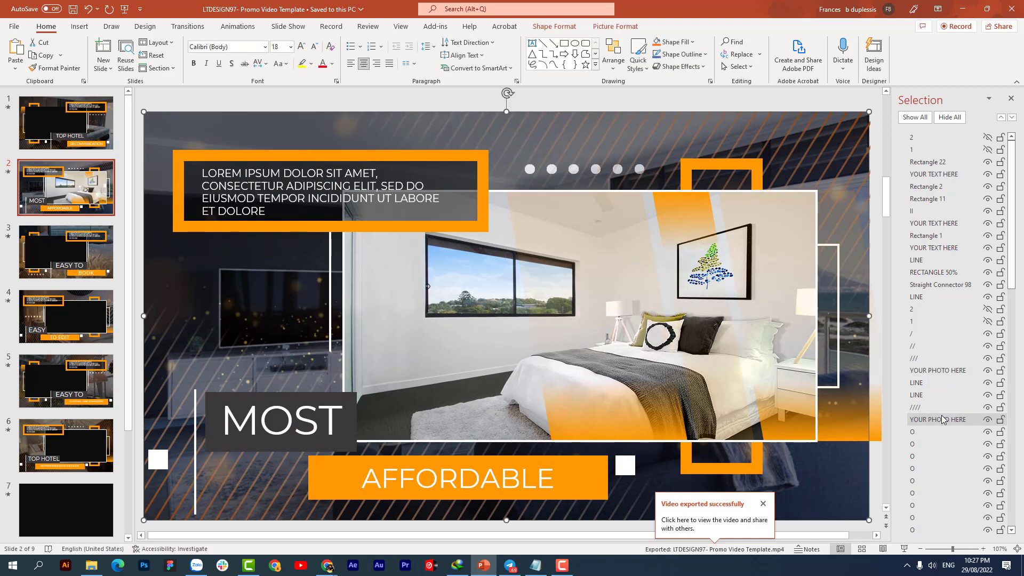
click(988, 407)
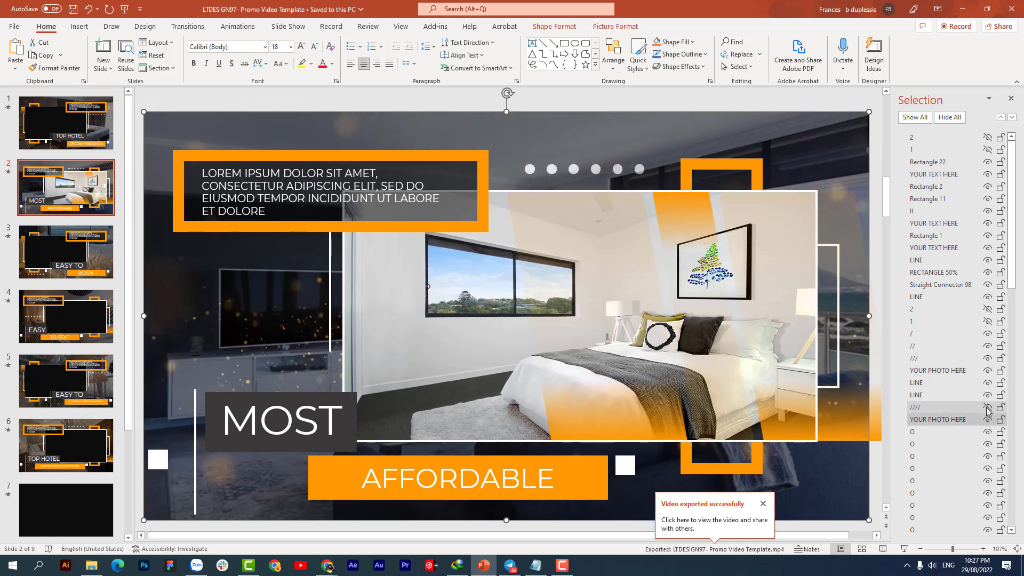
- Fill the full-slide background placeholder with the bedroom photo from file and crop it
right_click(680, 129)
click(715, 101)
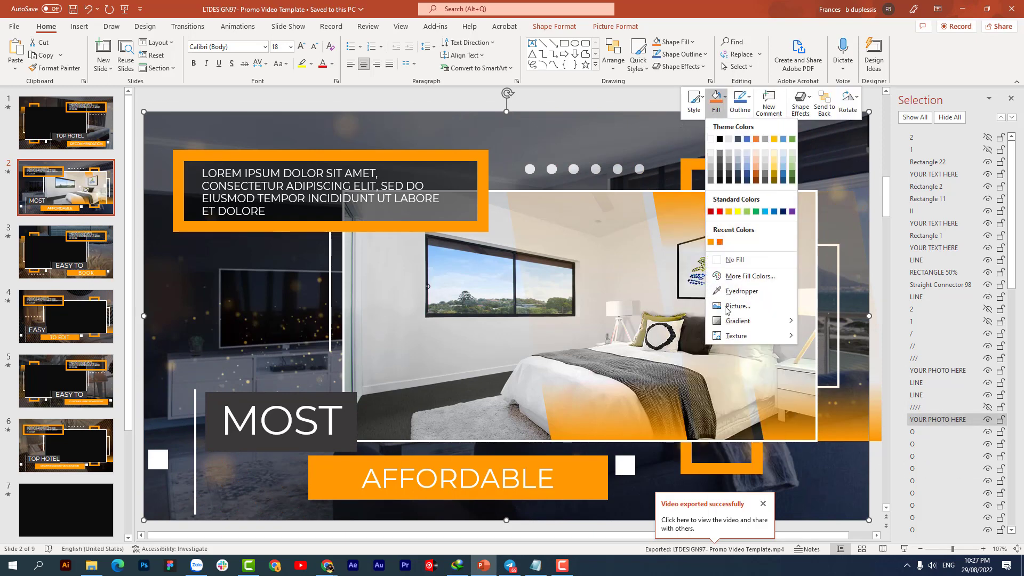
click(731, 314)
click(384, 237)
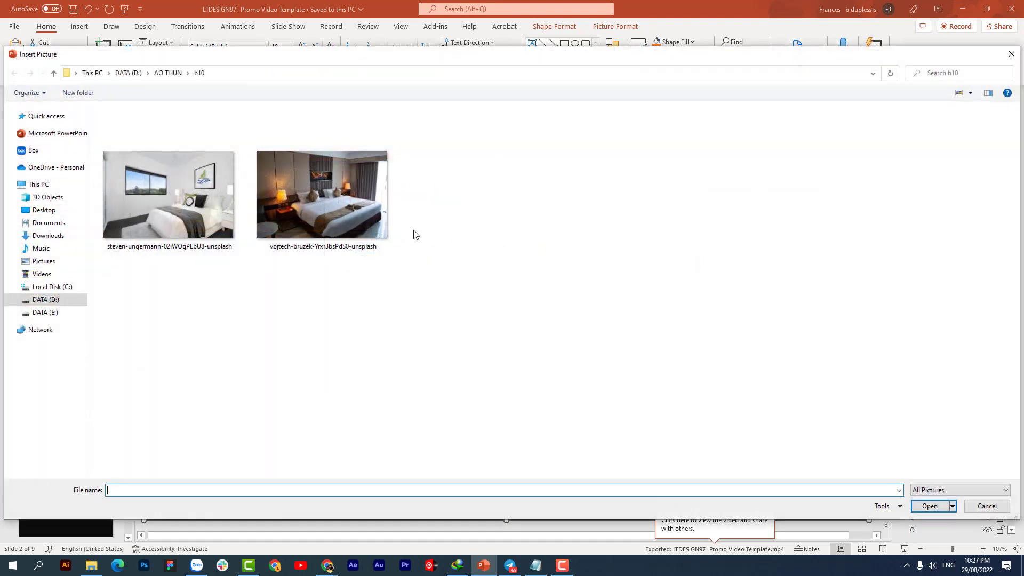
double_click(226, 186)
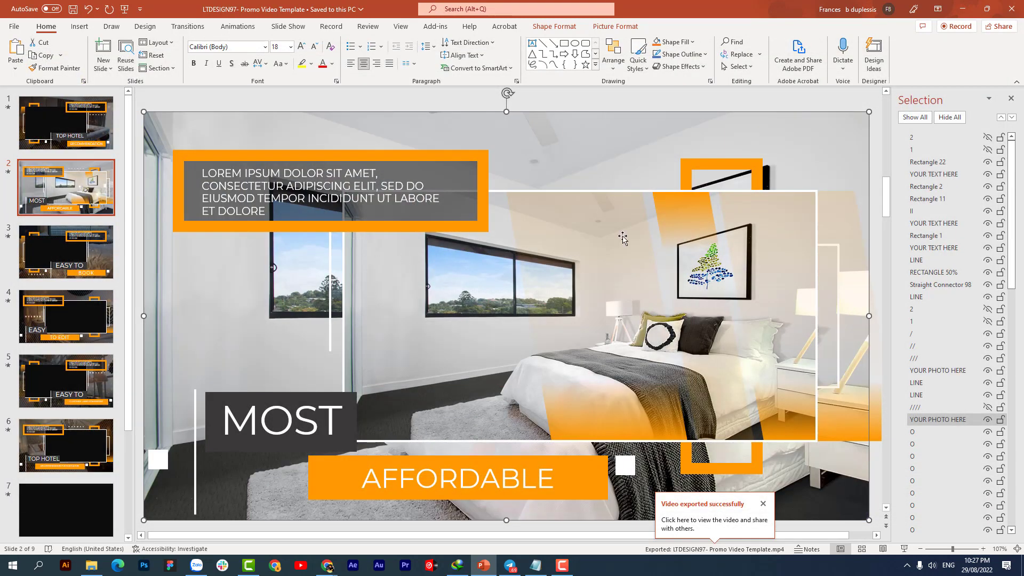
click(616, 26)
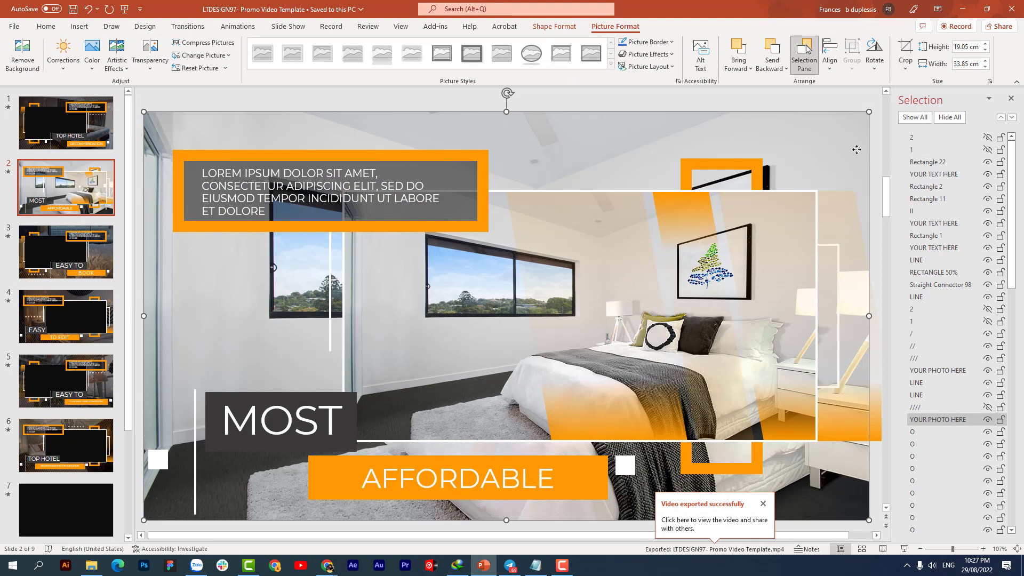
click(905, 53)
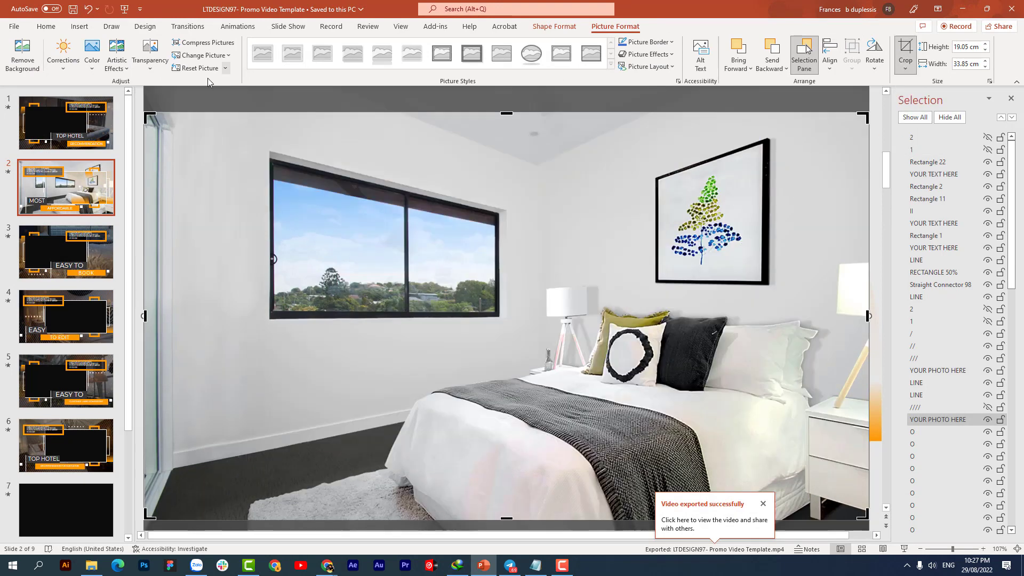
click(136, 101)
- Crop the framed YOUR PHOTO HERE picture with Fill so it covers its shape
click(511, 307)
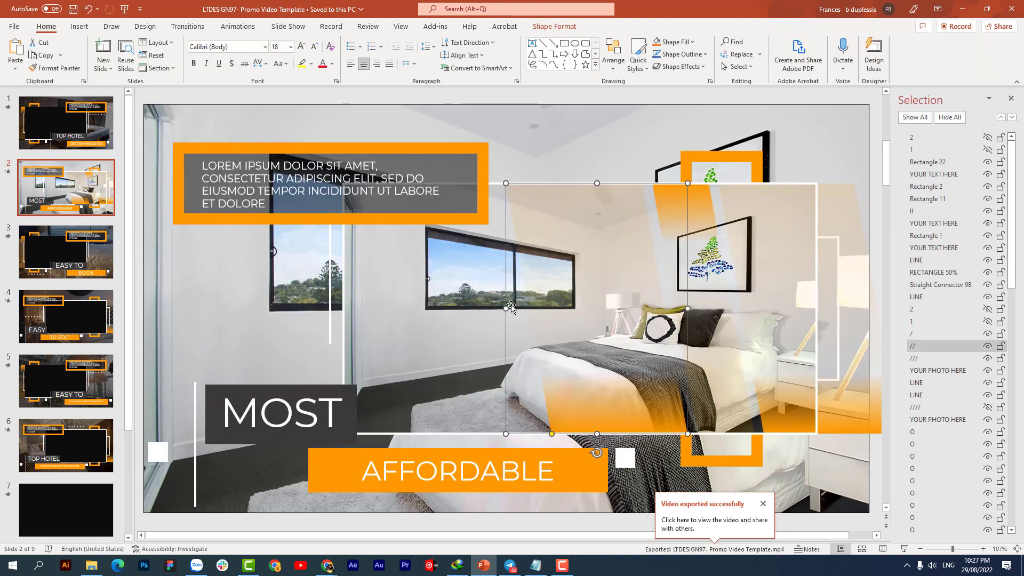
click(432, 293)
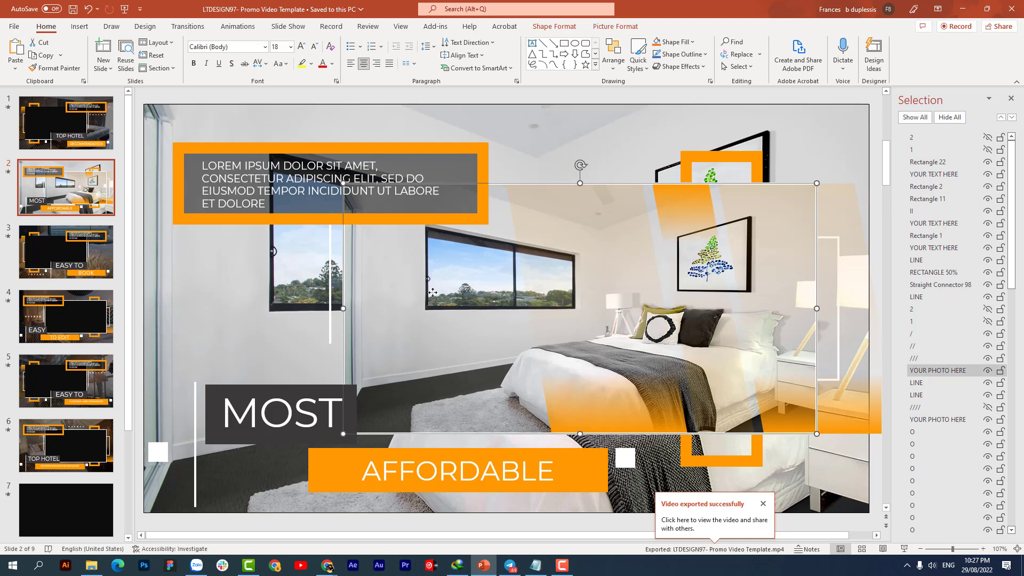
click(607, 29)
click(905, 69)
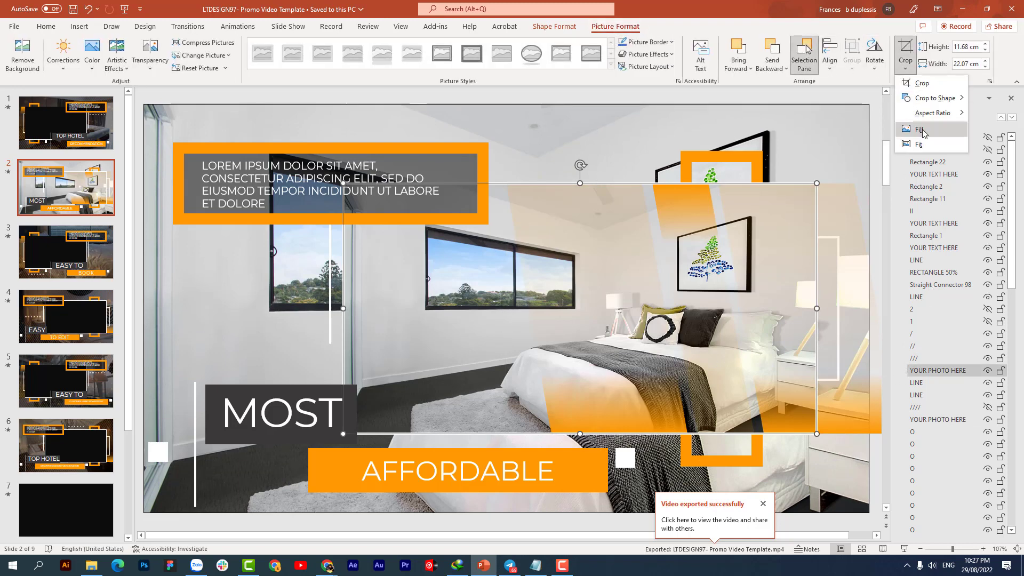
click(914, 84)
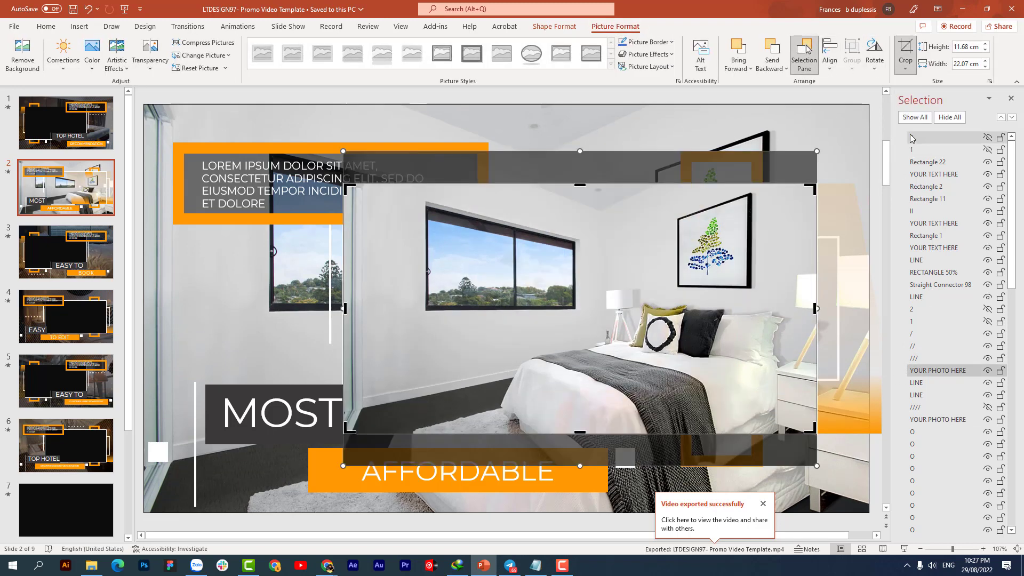
click(141, 153)
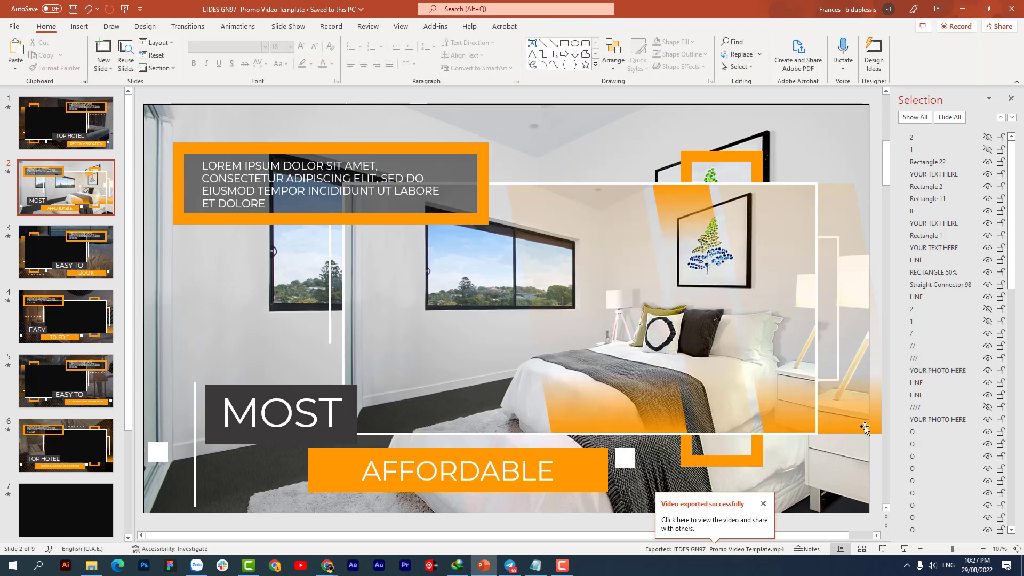
click(624, 144)
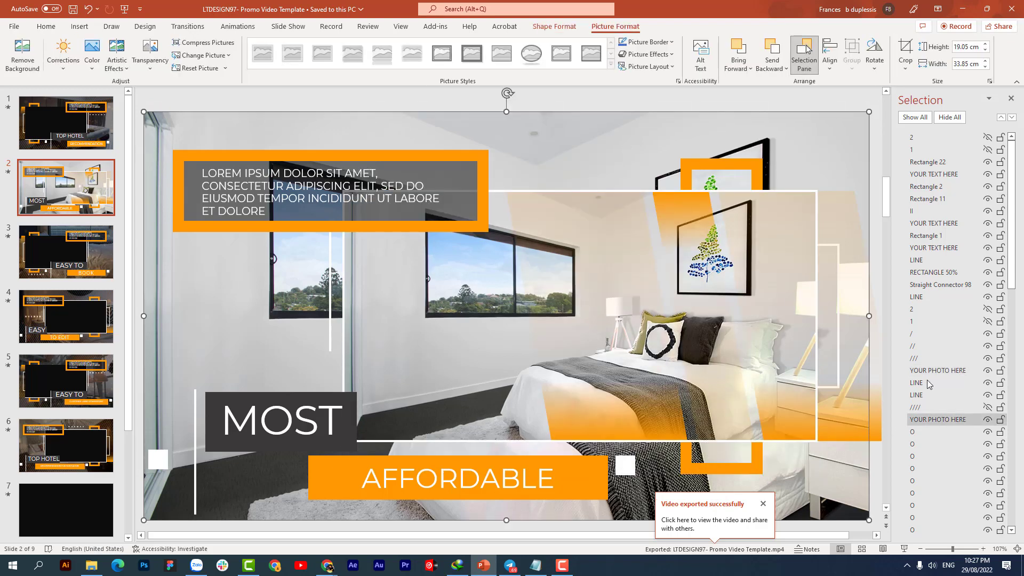
- Set the bedroom background picture's fill transparency to 50% via Format Picture
right_click(613, 122)
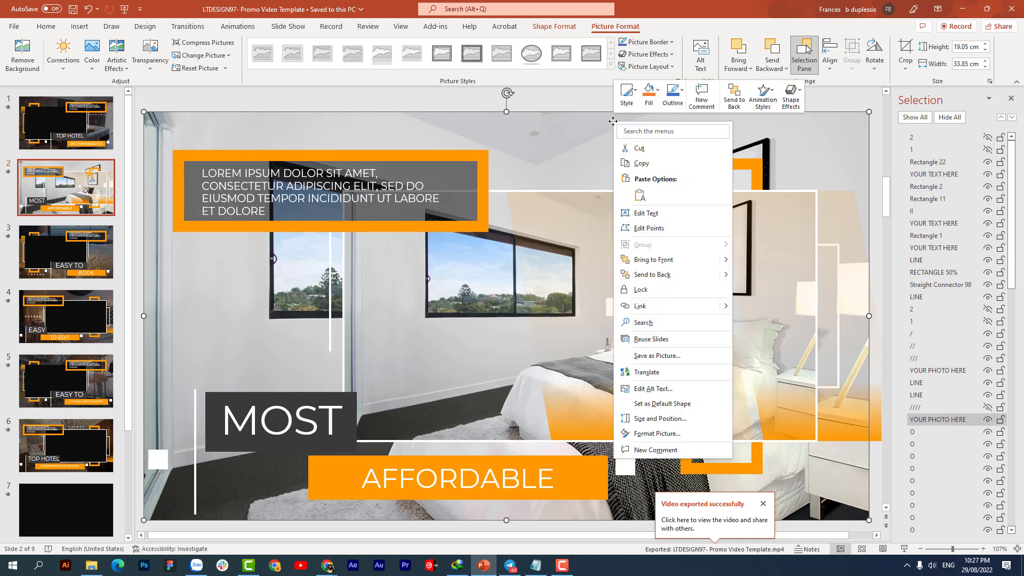
click(671, 435)
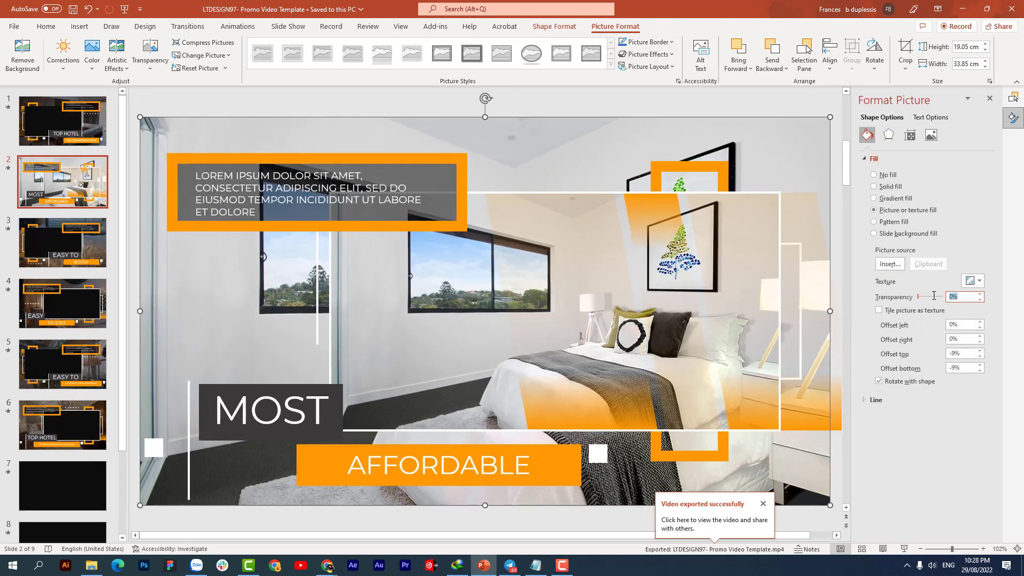
text(50)
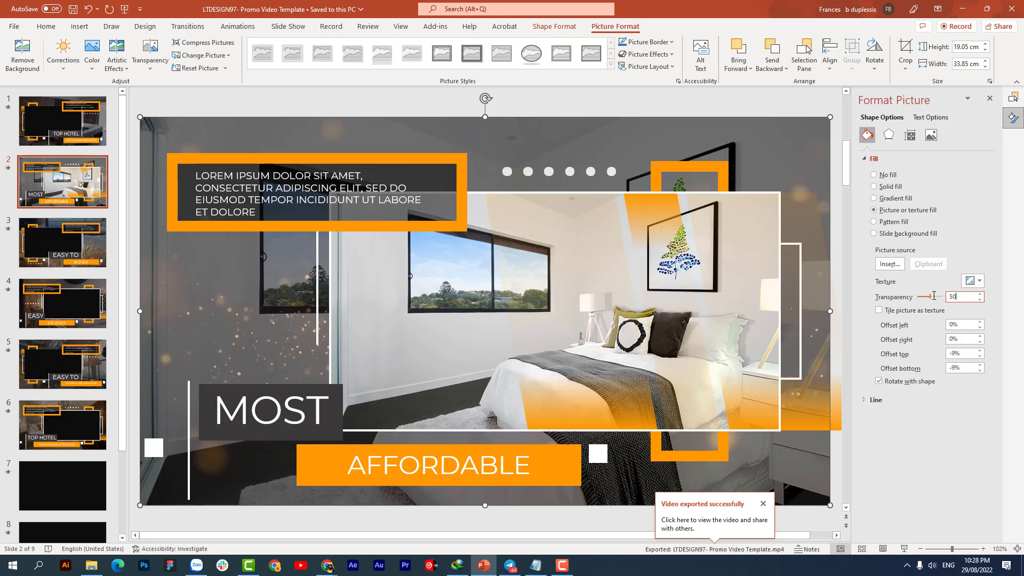
click(780, 98)
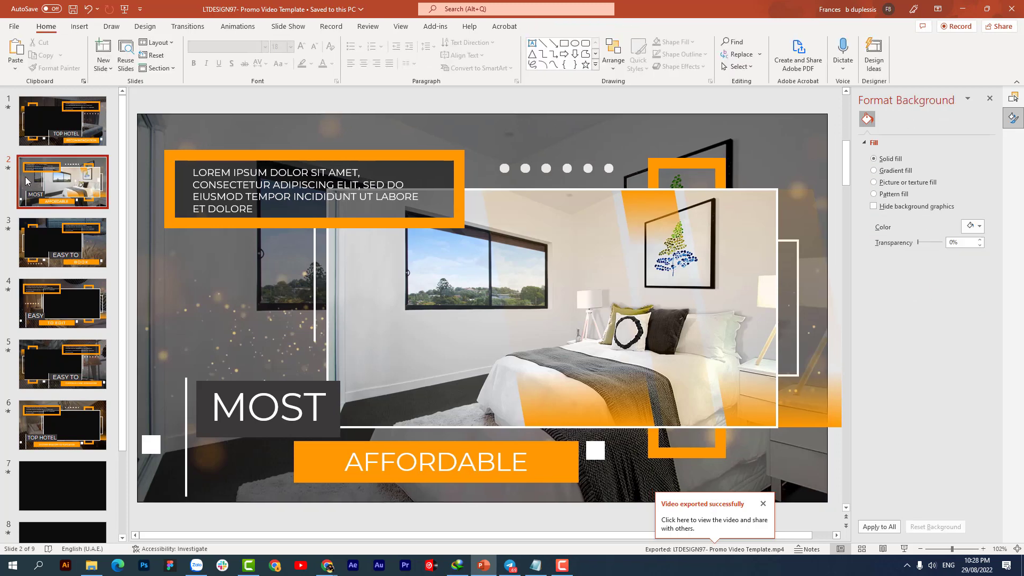
- In the Selection Pane, make layers 2, 1 and //// visible, then replay slide 2's animation
click(743, 66)
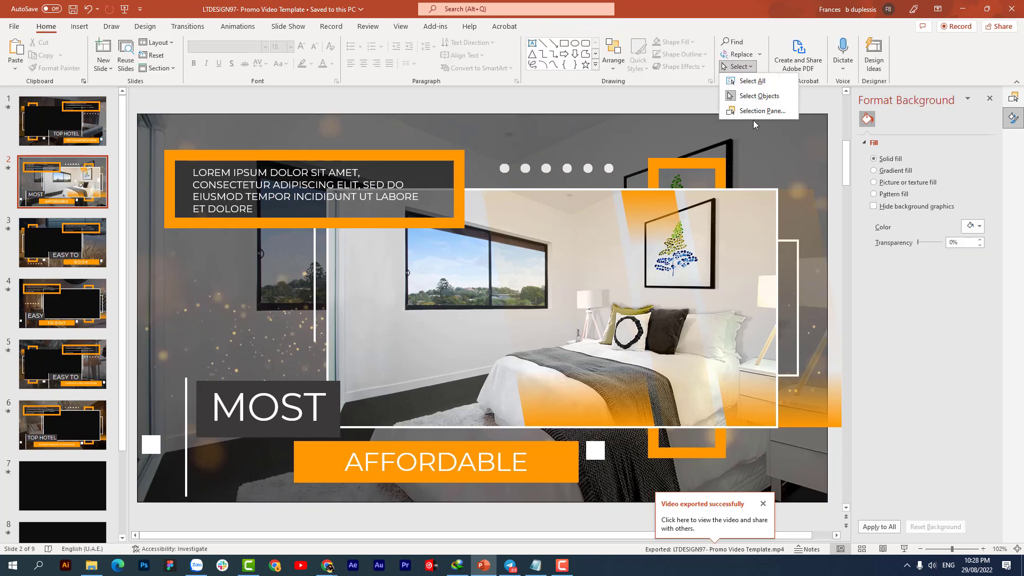
click(757, 111)
click(966, 138)
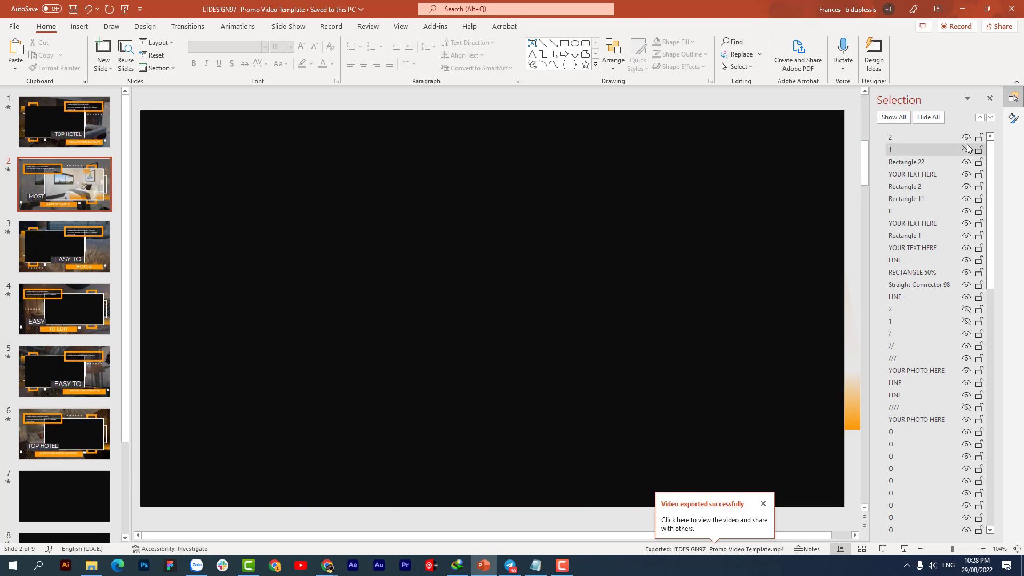
click(966, 308)
click(966, 321)
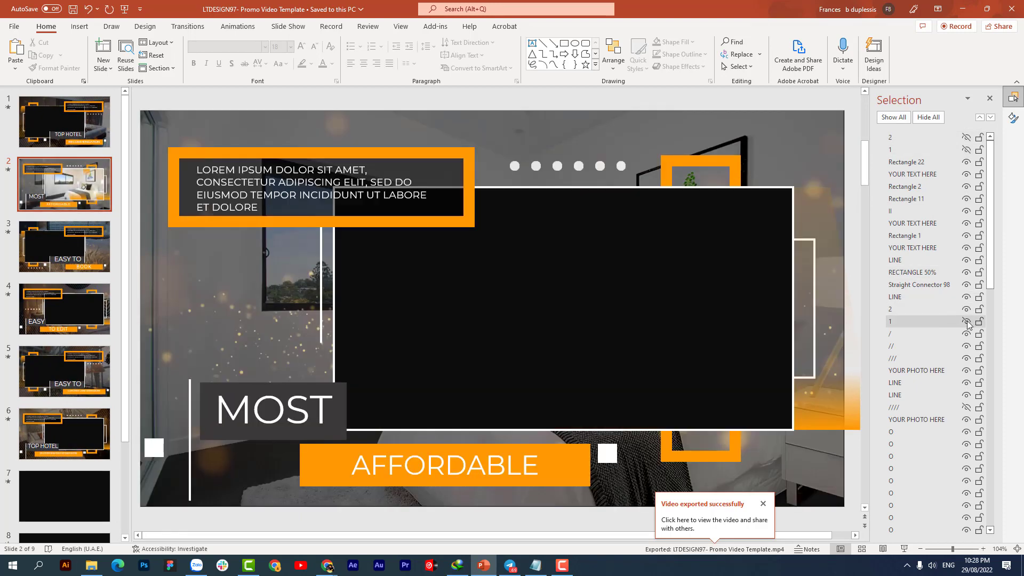
click(966, 407)
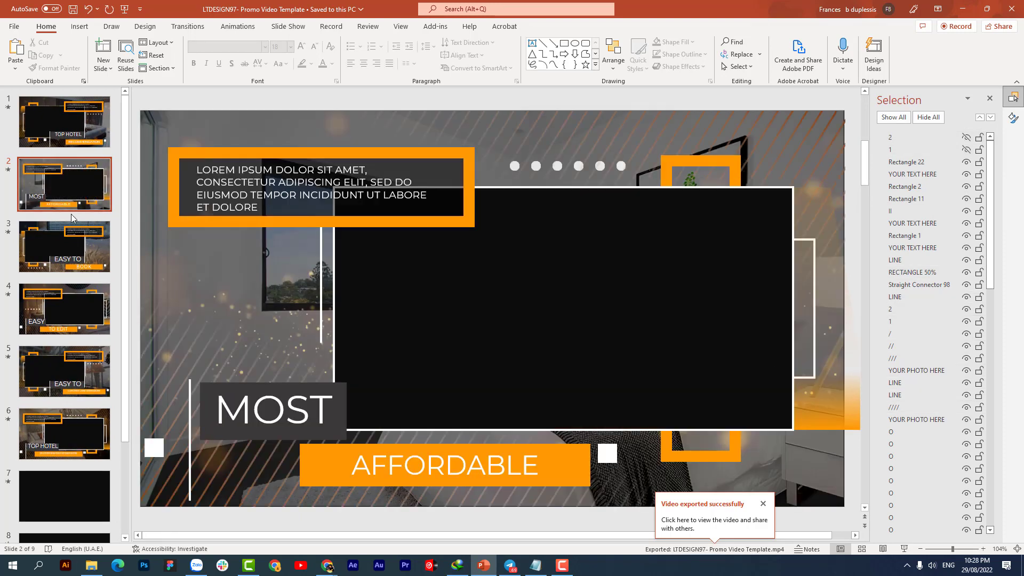
click(8, 171)
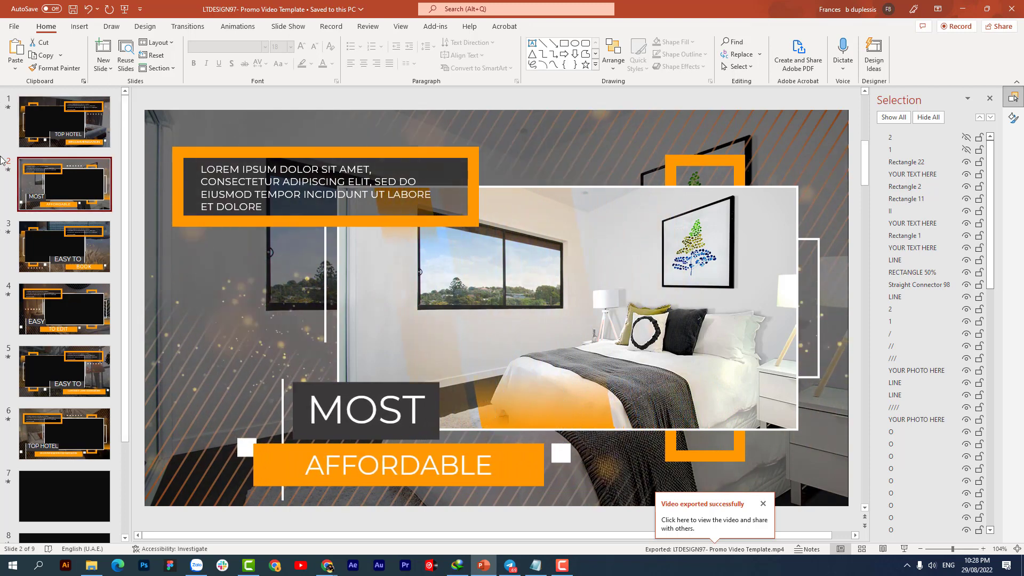
- Review slides 5, 6, 4 and 3, then move on to slide 7
click(11, 361)
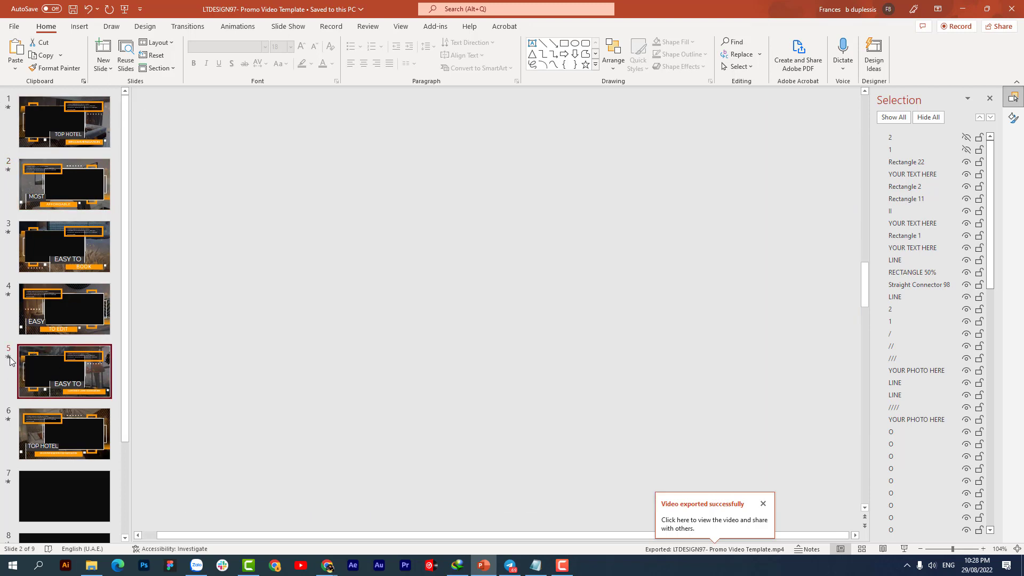
click(11, 424)
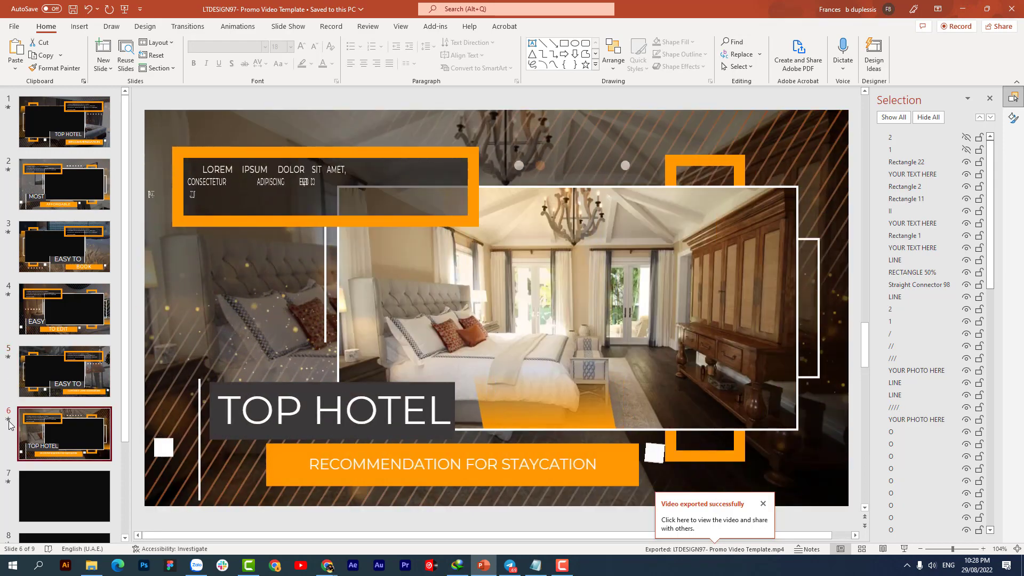
click(8, 297)
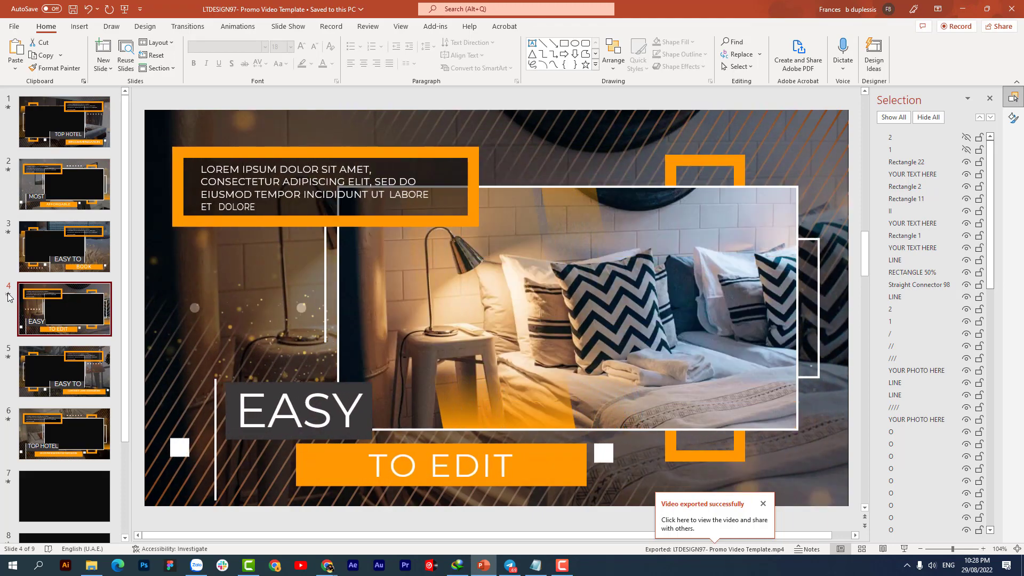
click(8, 234)
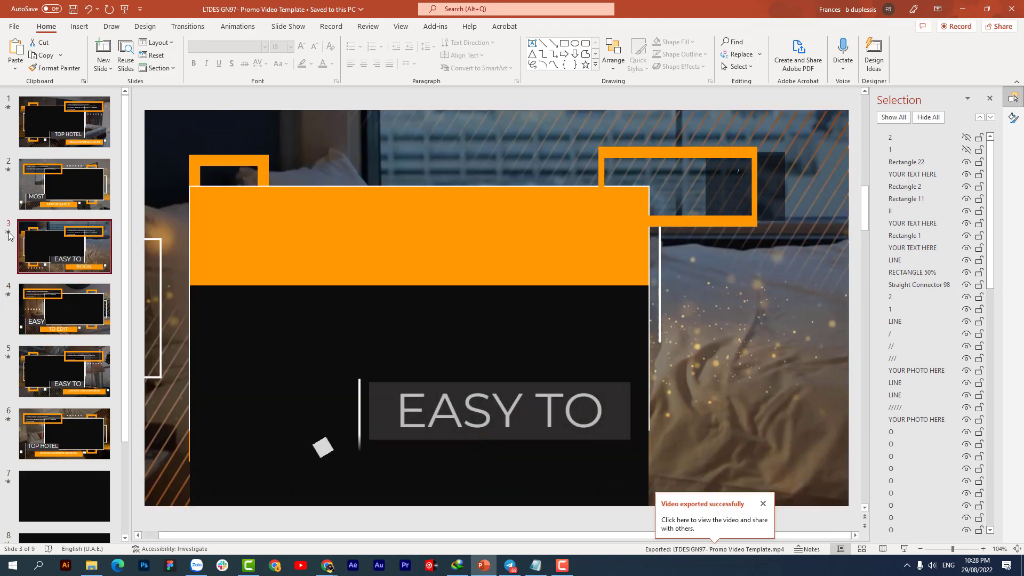
scroll(62, 410, down, 1)
scroll(62, 409, down, 3)
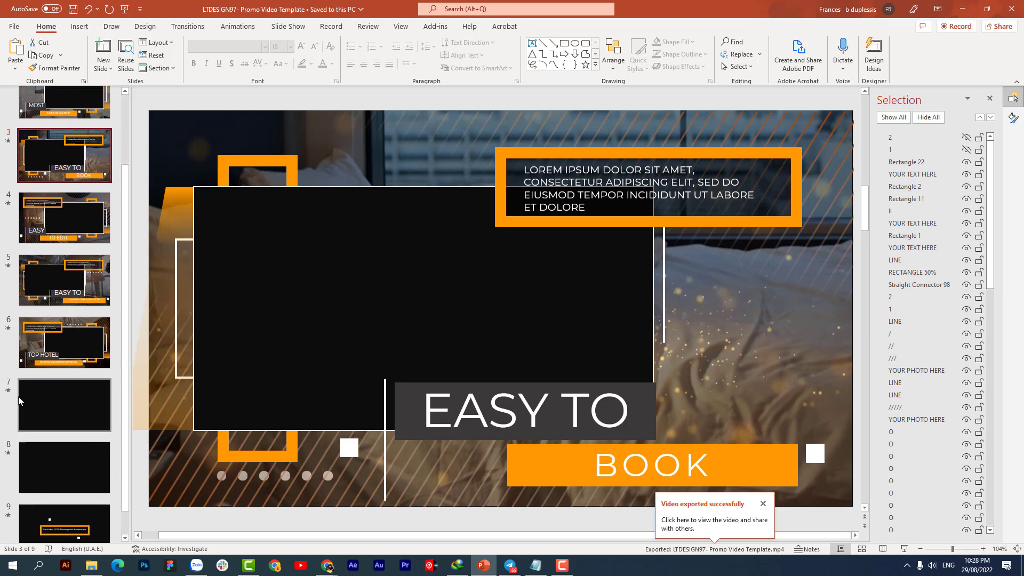
click(16, 394)
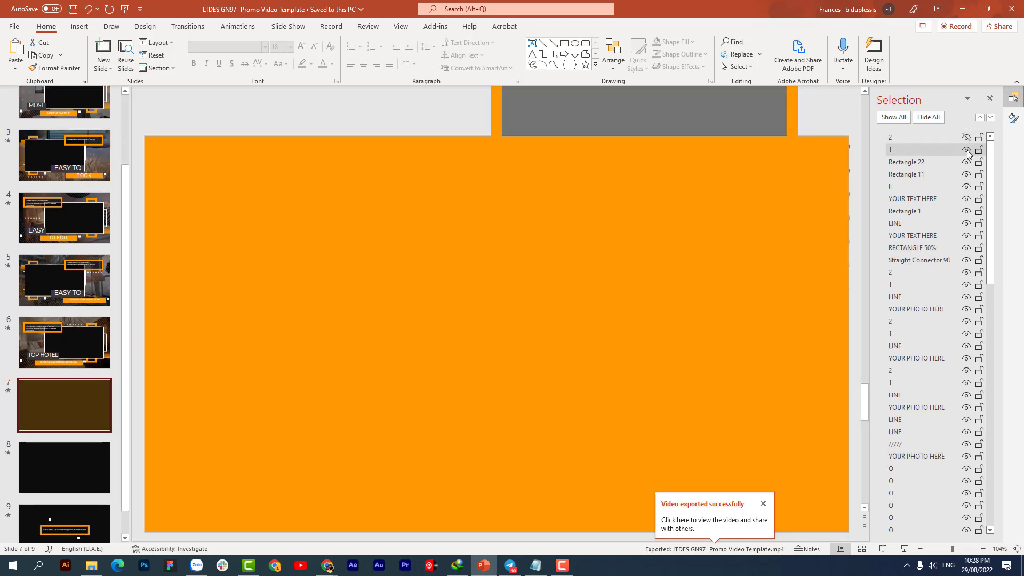
- Hide layer 1 and the black and orange covers over the left, middle and right photos
click(966, 150)
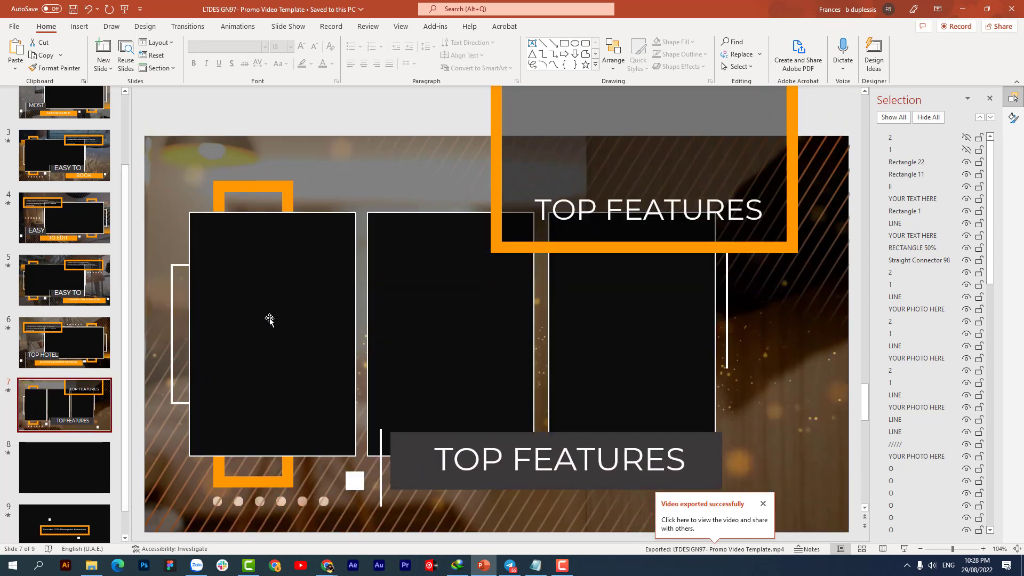
click(270, 319)
click(966, 370)
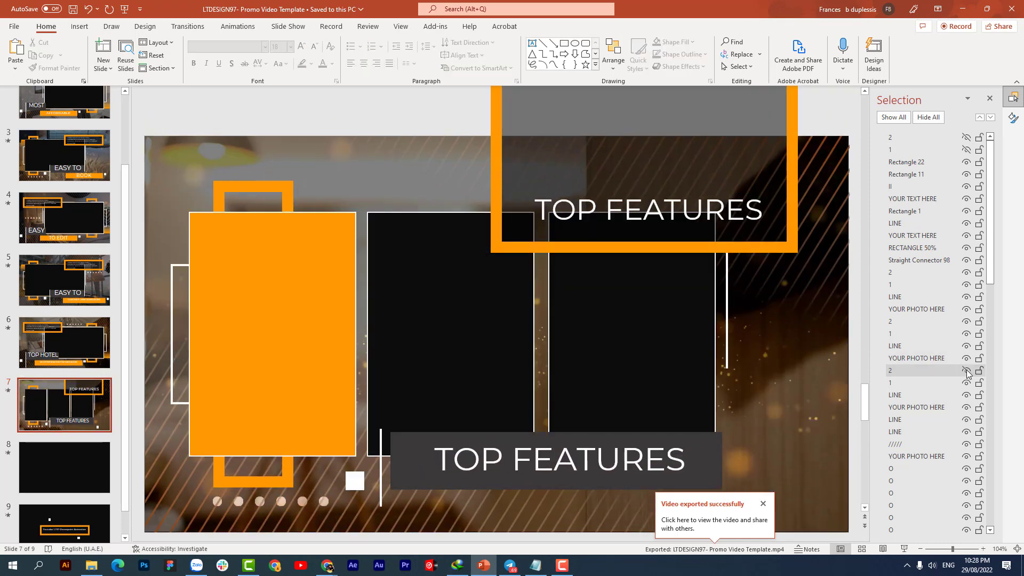
click(966, 382)
click(505, 343)
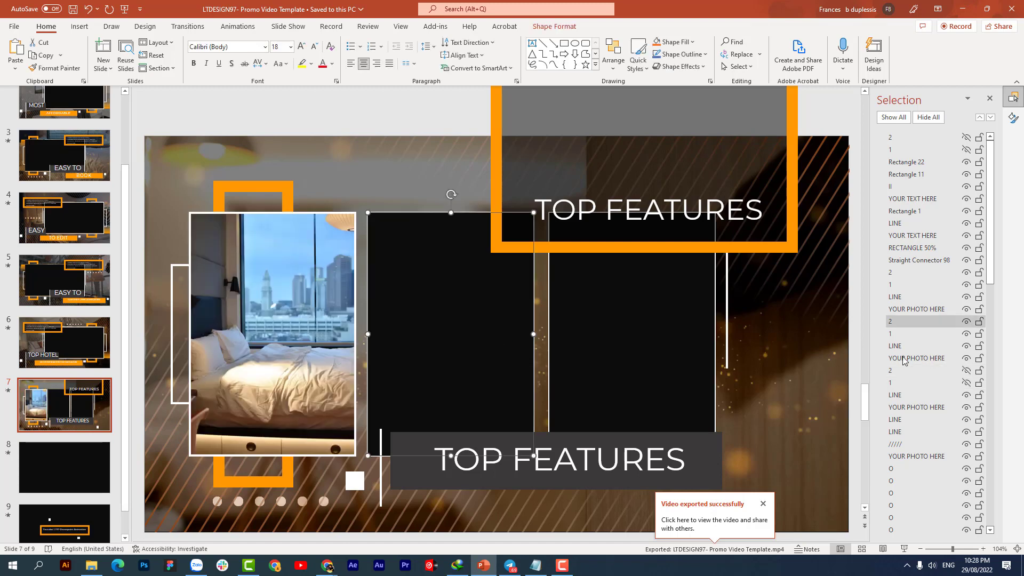
click(968, 322)
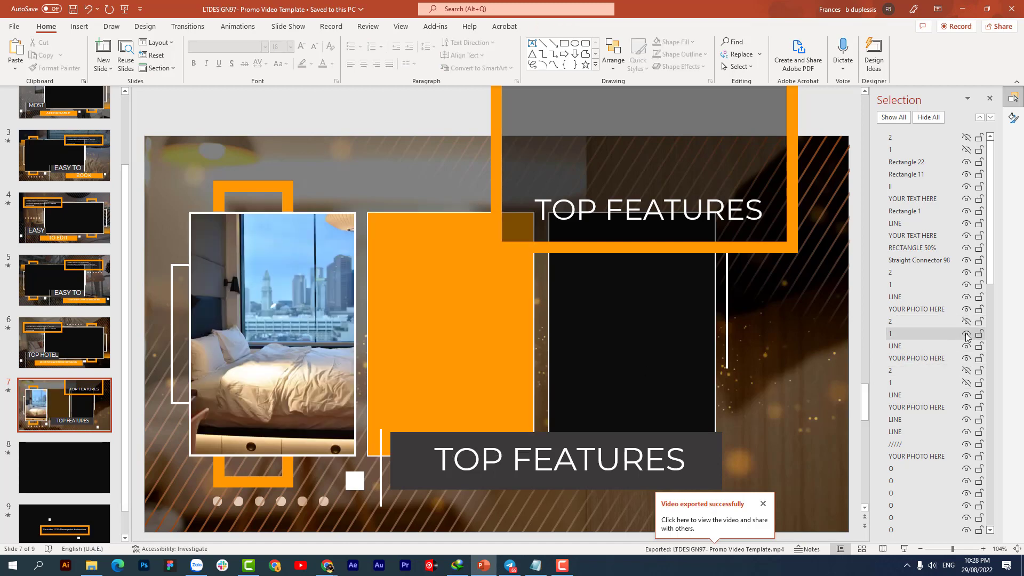
click(965, 333)
click(654, 310)
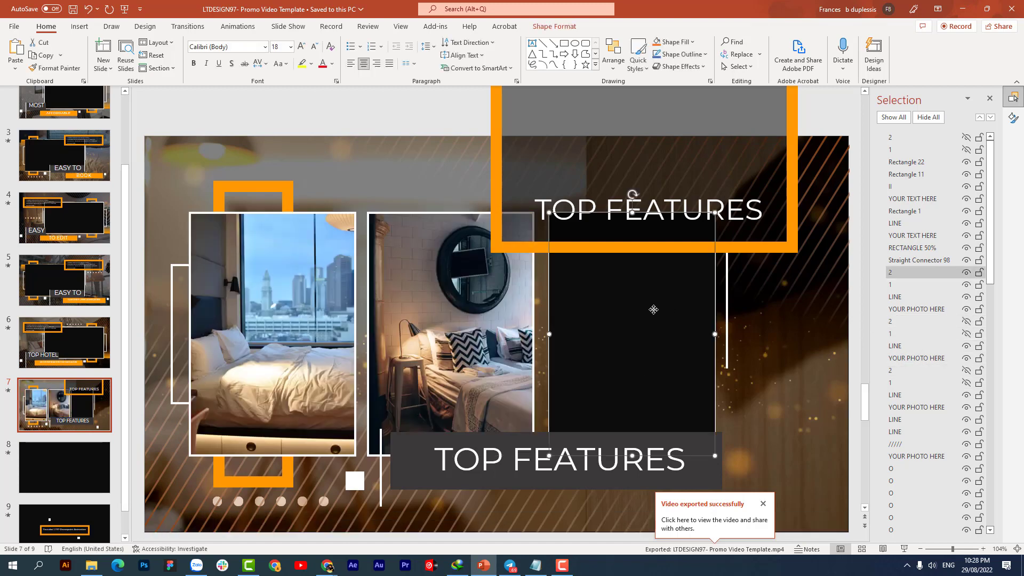
click(966, 272)
click(966, 284)
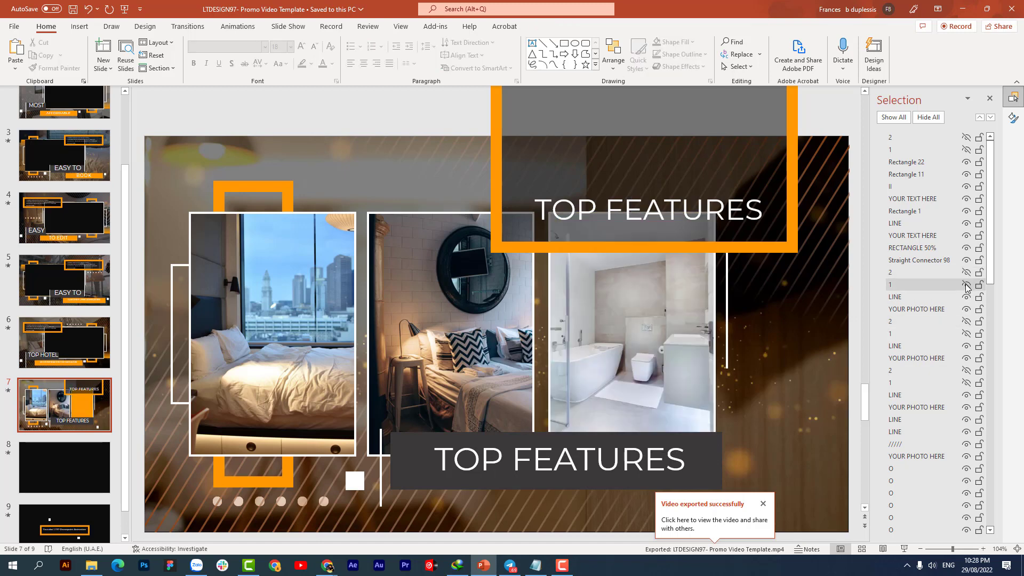
click(315, 309)
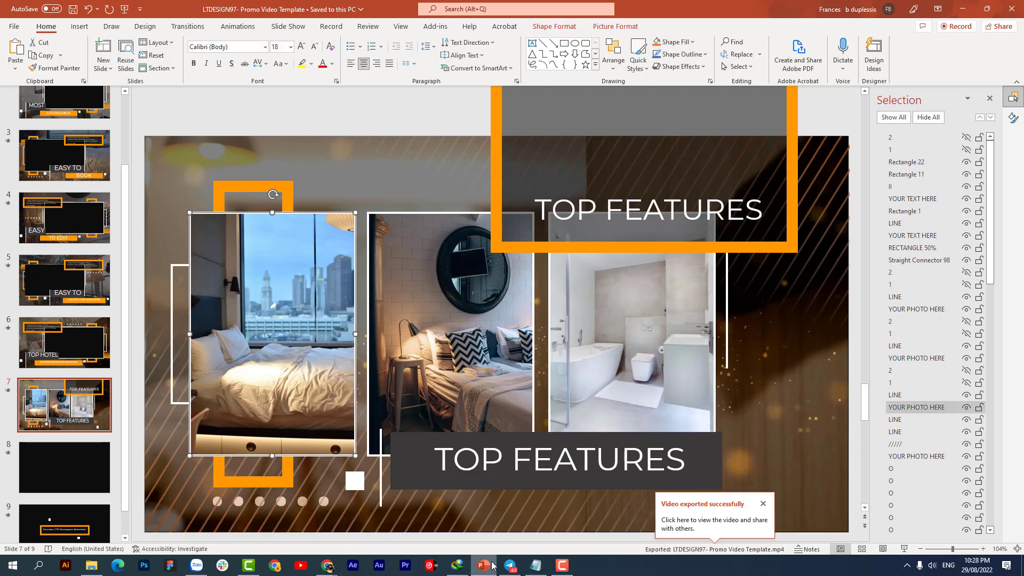
- In the browser, find the tall tufted-headboard bedroom photo on Unsplash and download it
mouse_move(327, 565)
click(382, 517)
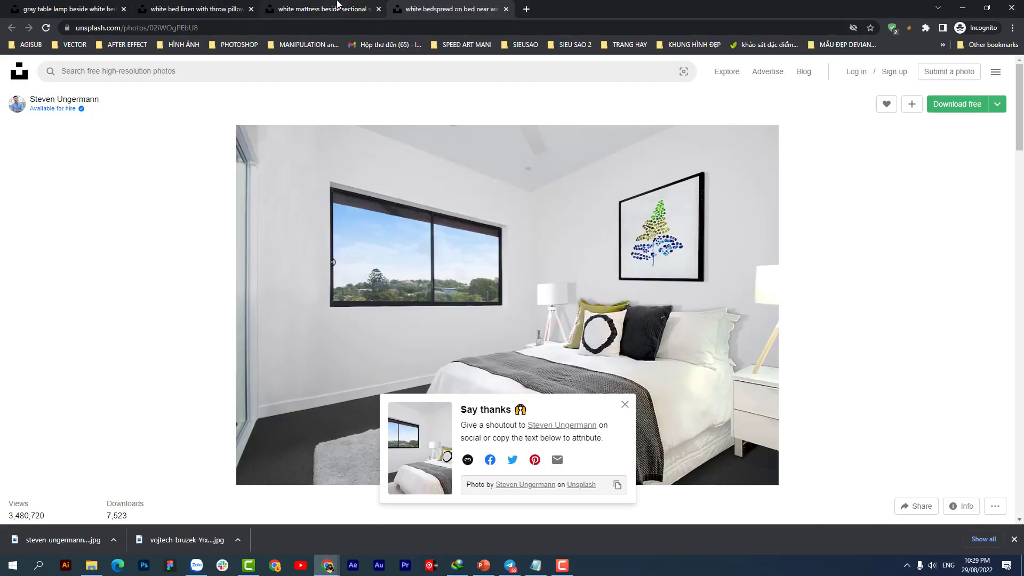
click(337, 4)
click(242, 5)
scroll(532, 267, up, 5)
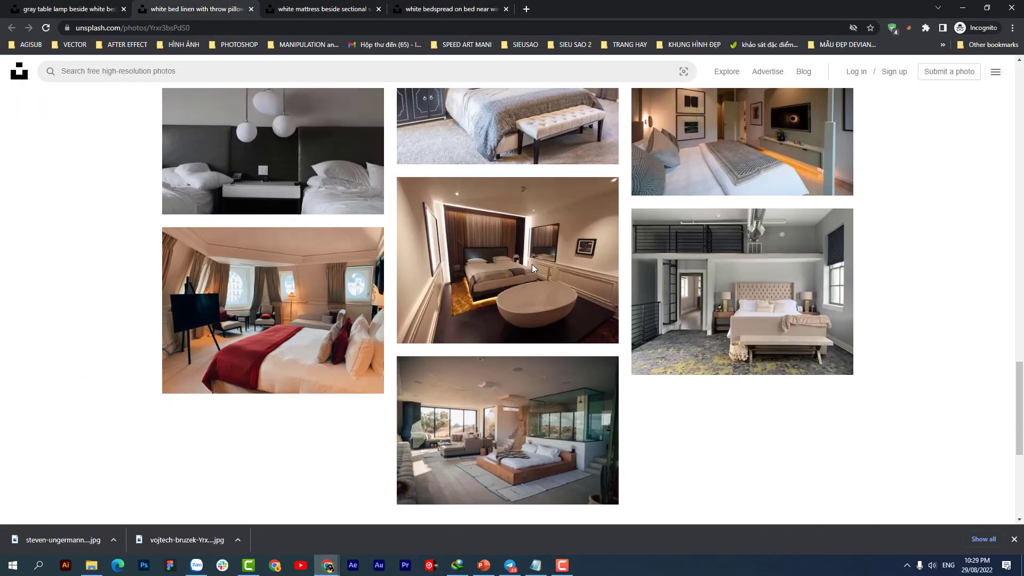
scroll(532, 264, up, 5)
scroll(532, 264, up, 5)
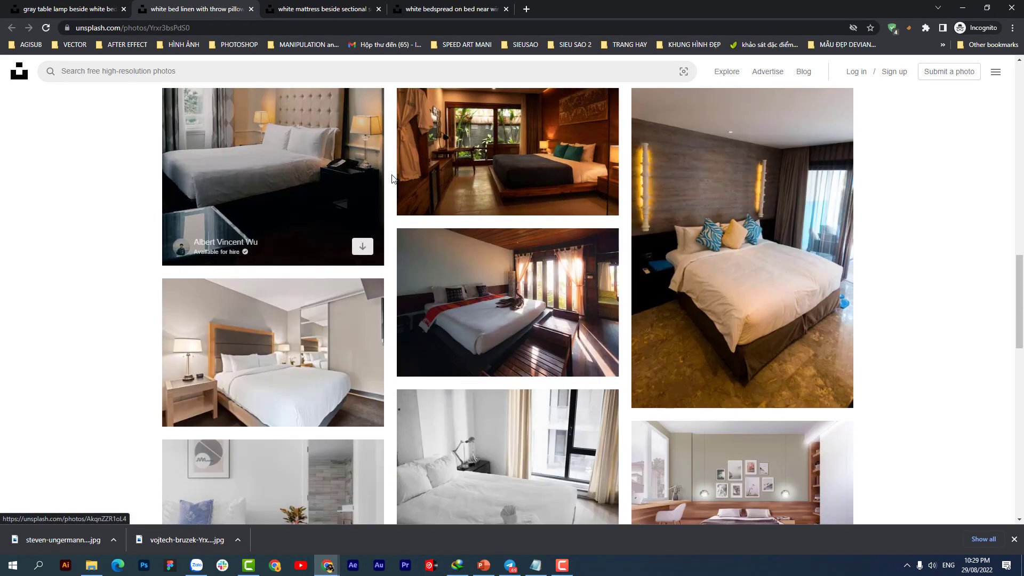
scroll(391, 178, up, 1)
scroll(741, 319, up, 2)
scroll(330, 270, up, 1)
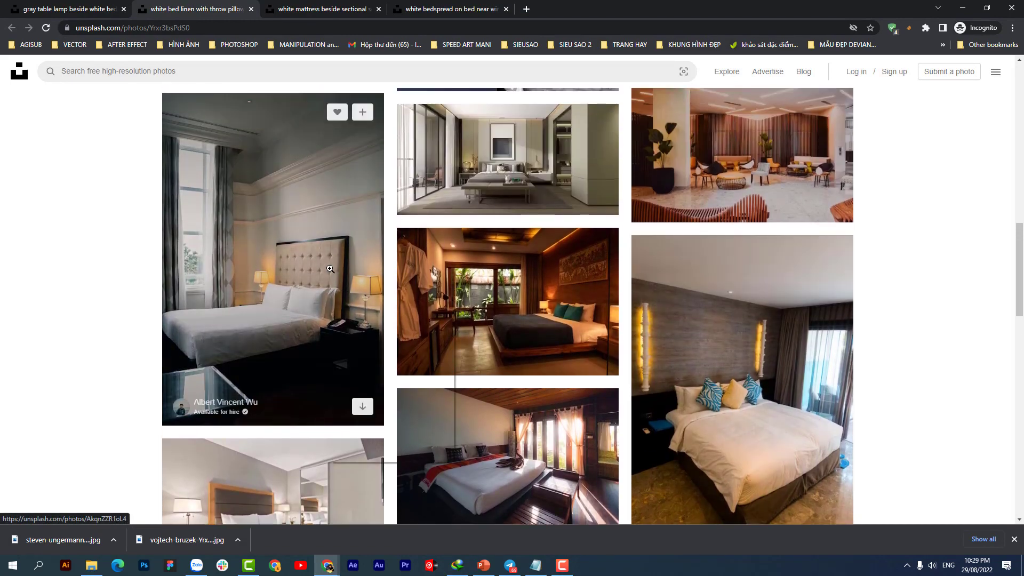
middle_click(341, 273)
click(320, 9)
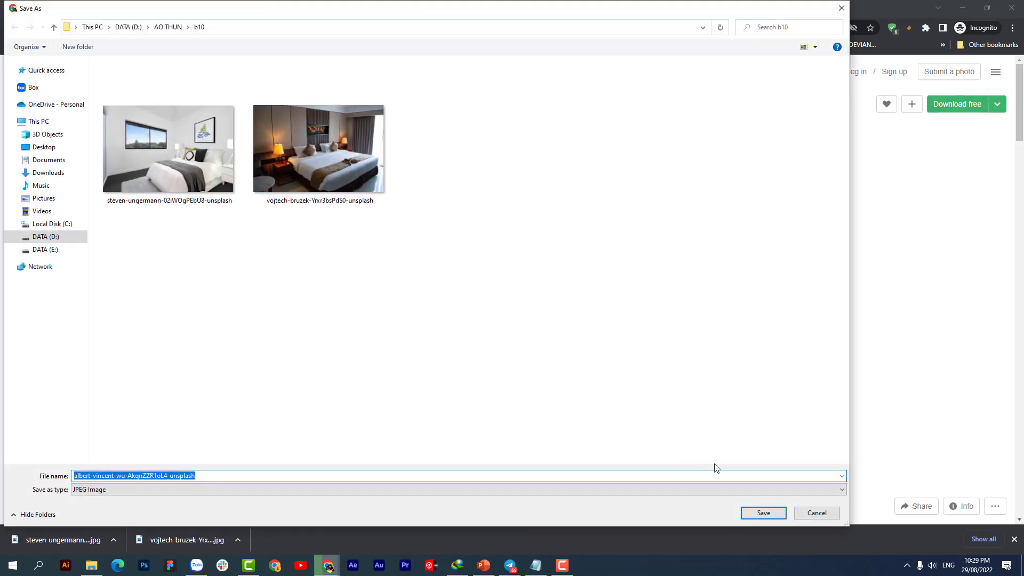
click(756, 512)
- Browse related photos and download the bedroom photo with the hanging lamp
key(ctrl+shift+Tab)
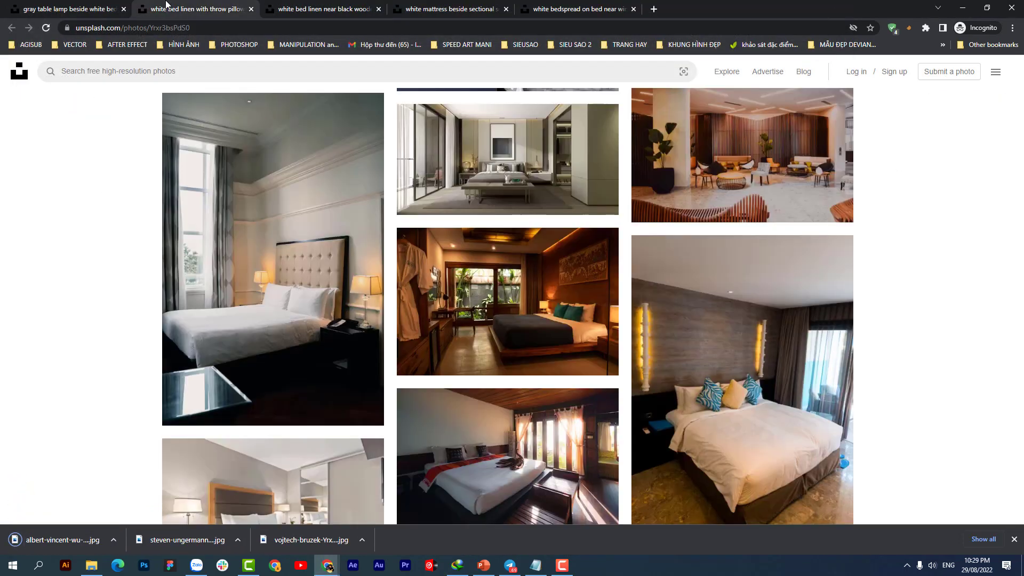
scroll(344, 223, up, 3)
scroll(344, 223, up, 4)
scroll(344, 223, down, 7)
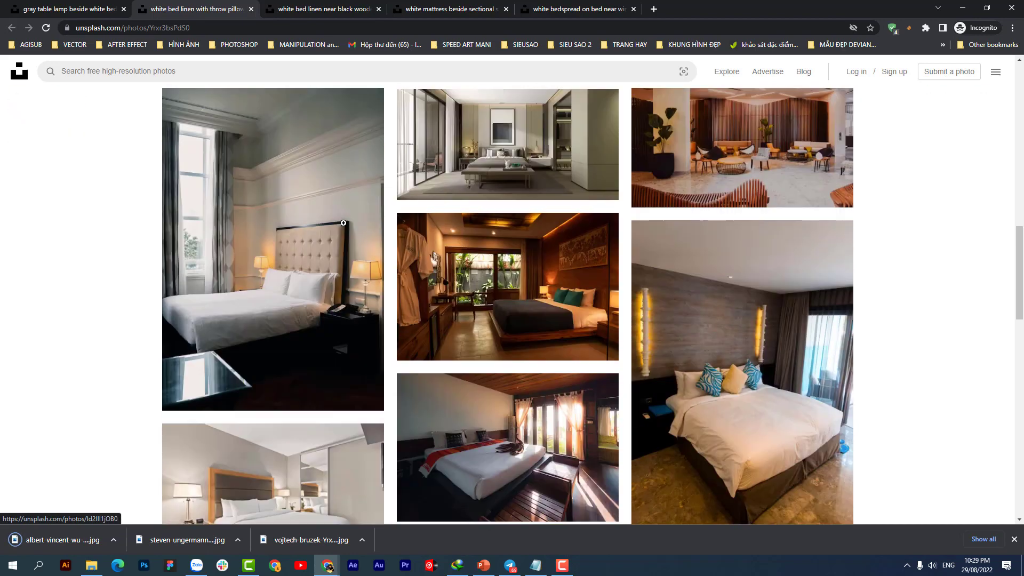
scroll(344, 223, down, 5)
click(324, 138)
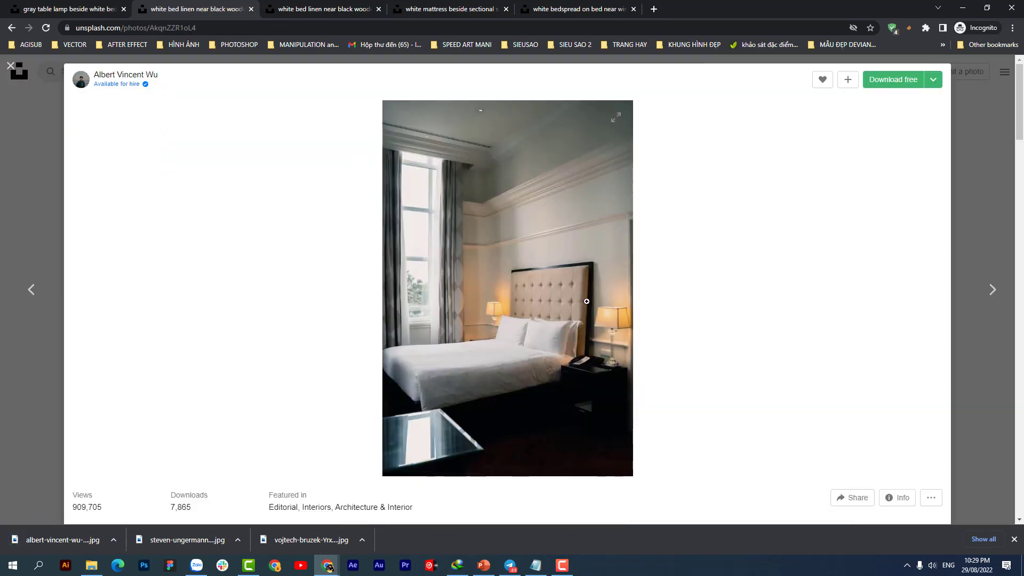
scroll(587, 302, down, 5)
scroll(587, 302, down, 5)
scroll(589, 304, down, 1)
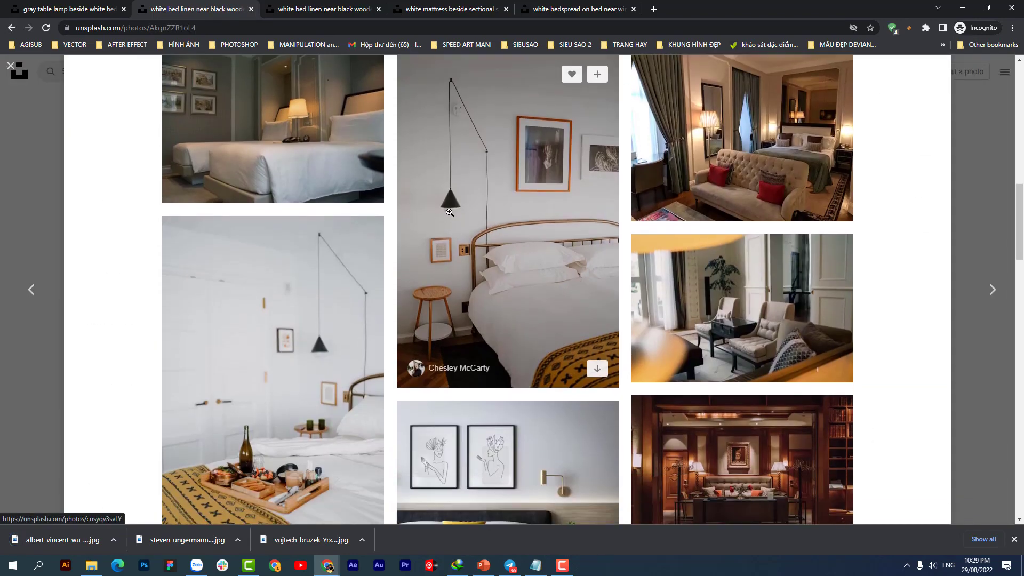
click(452, 118)
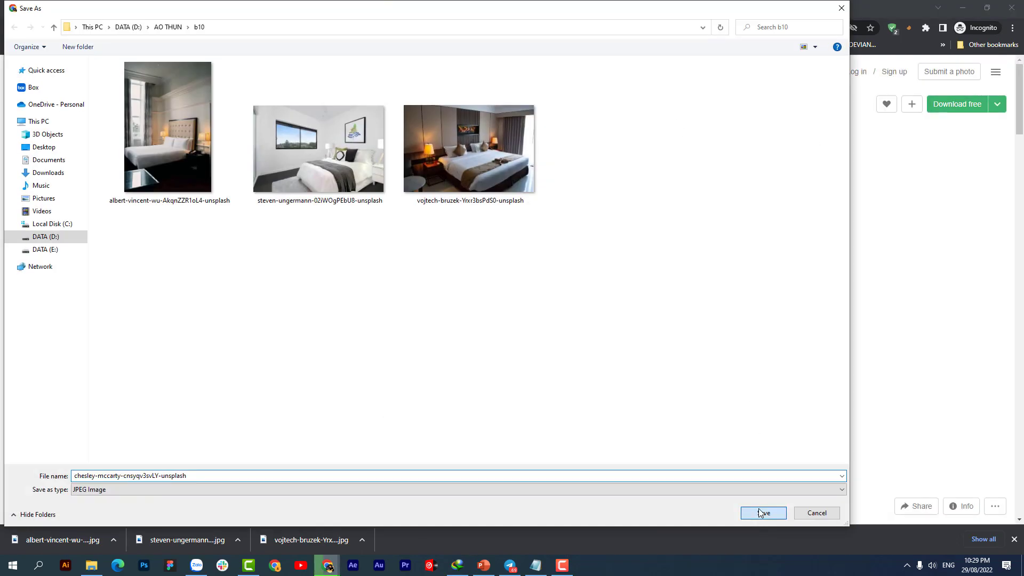
click(762, 512)
- Download and save the long restaurant photo, then return to PowerPoint
key(ctrl+Page_Up)
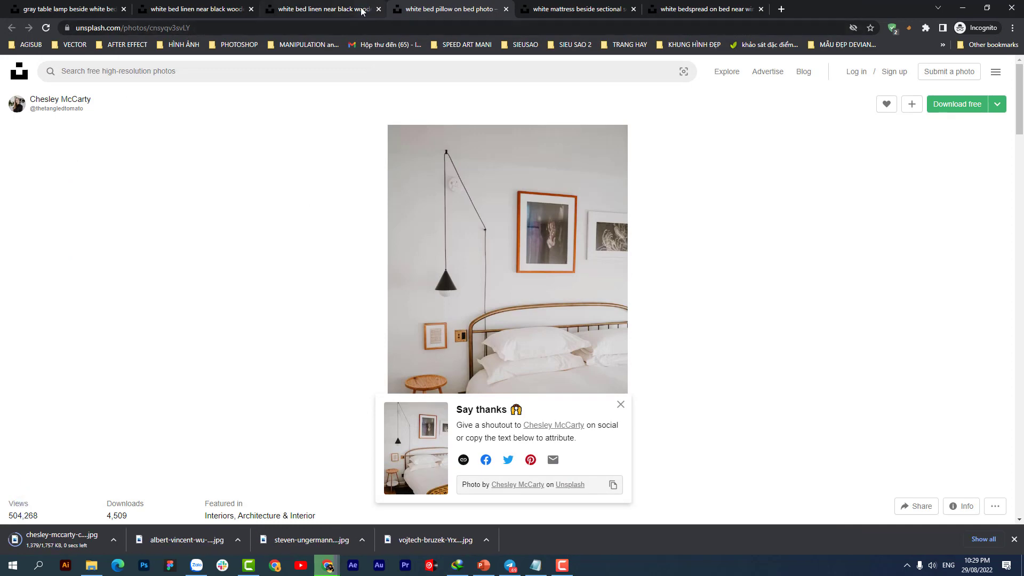
key(ctrl+Page_Up)
scroll(565, 301, down, 3)
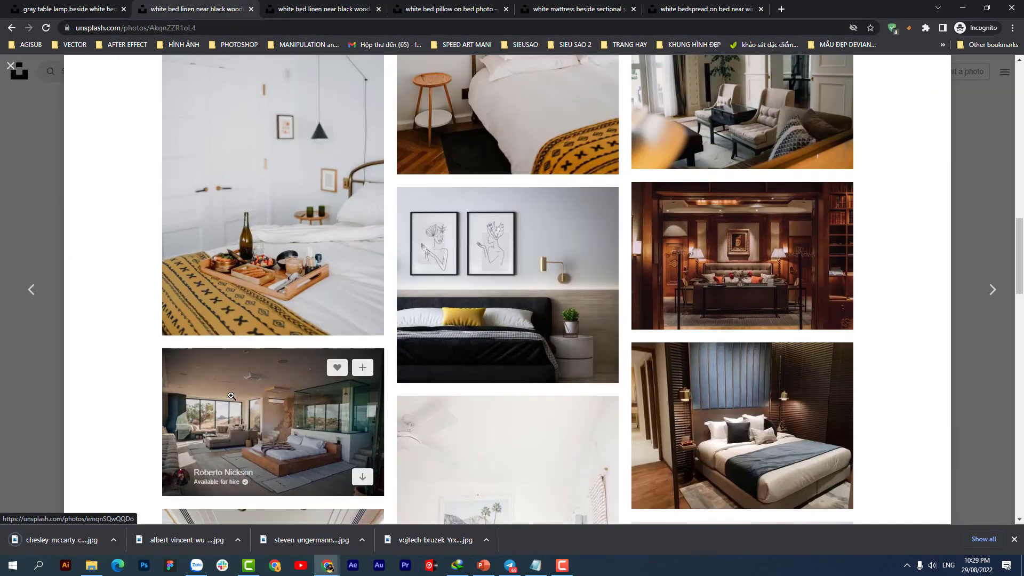
scroll(565, 301, down, 4)
scroll(230, 378, down, 1)
scroll(230, 378, down, 2)
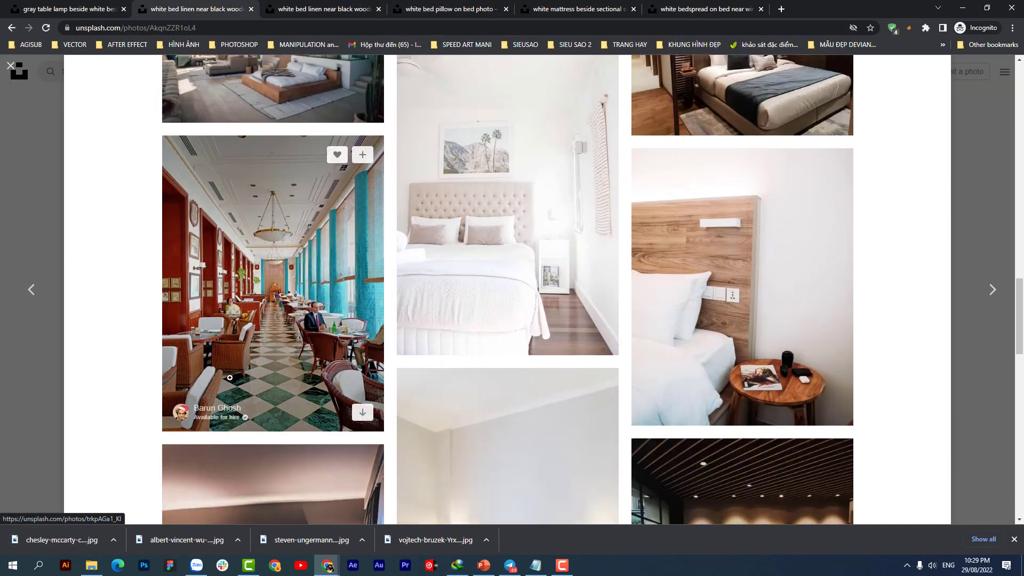
right_click(262, 266)
click(312, 274)
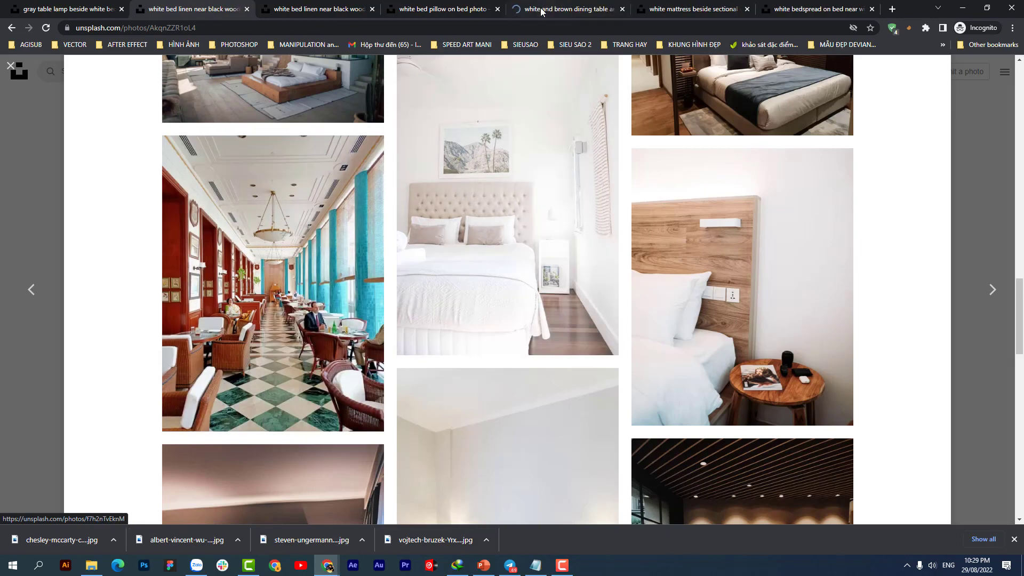
click(565, 8)
click(956, 102)
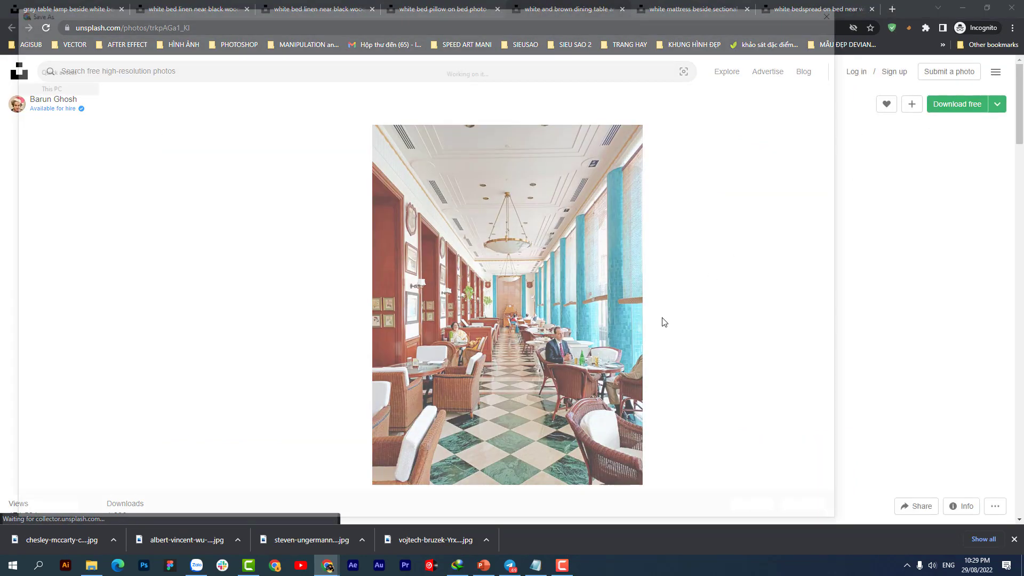
click(762, 508)
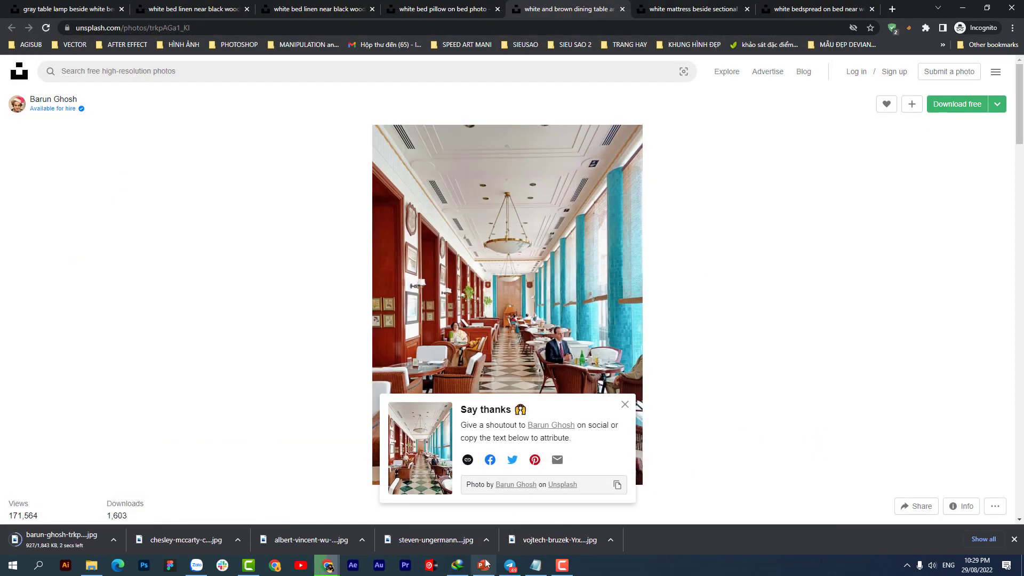
click(484, 565)
- Fill slide 7's left photo placeholder with the tall tufted-headboard bedroom photo
right_click(334, 317)
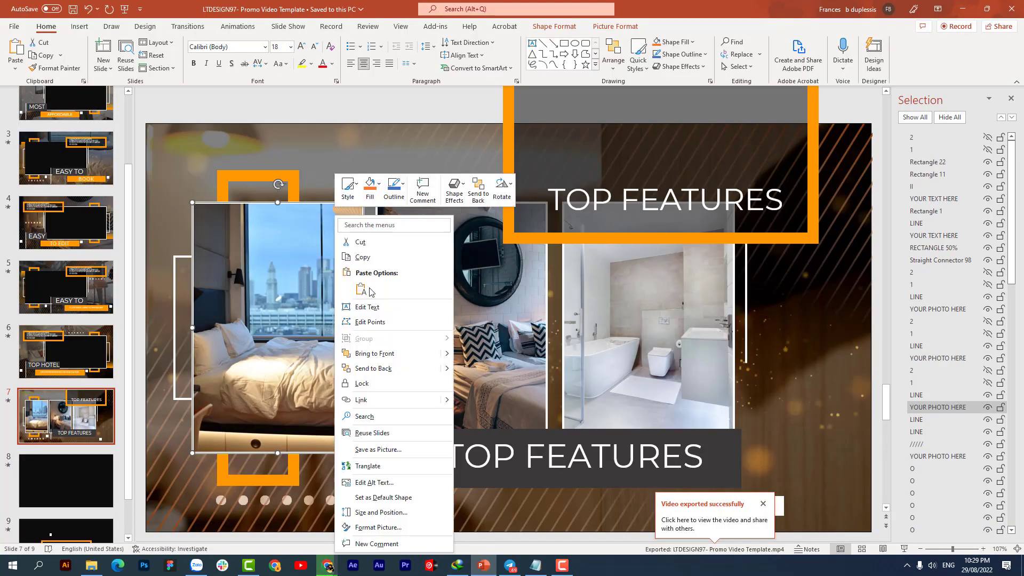
click(369, 187)
click(384, 393)
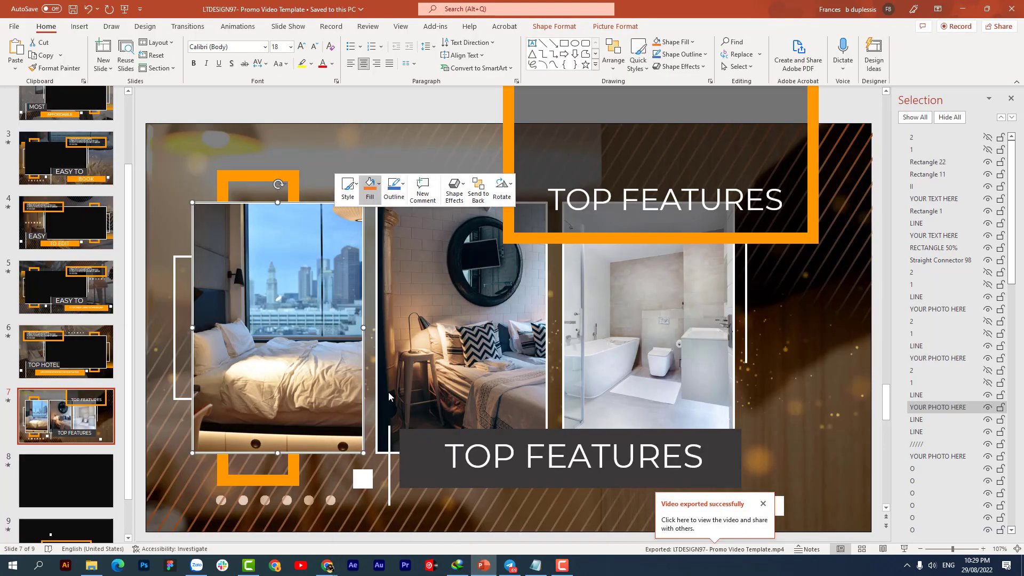
click(445, 252)
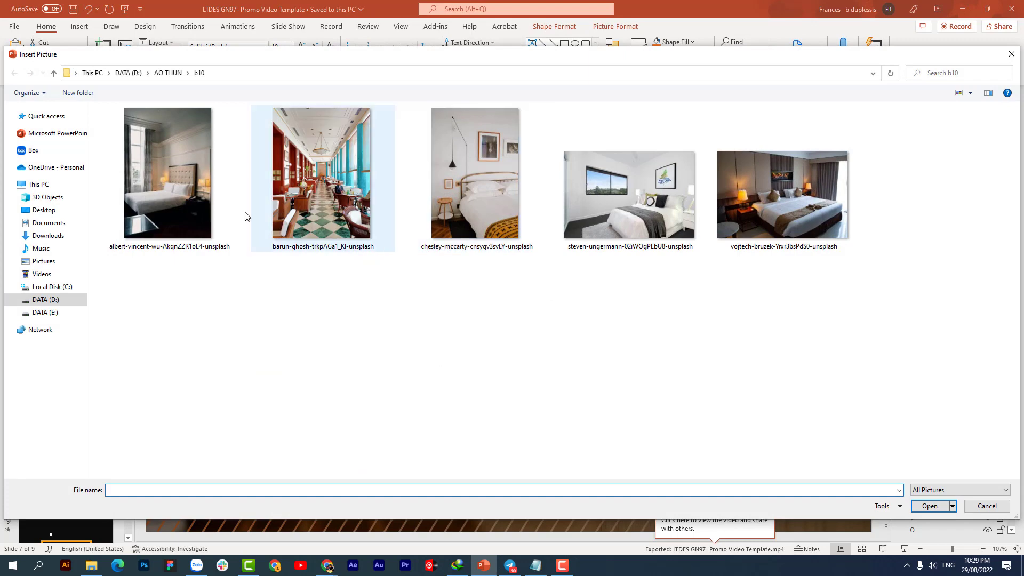
double_click(190, 199)
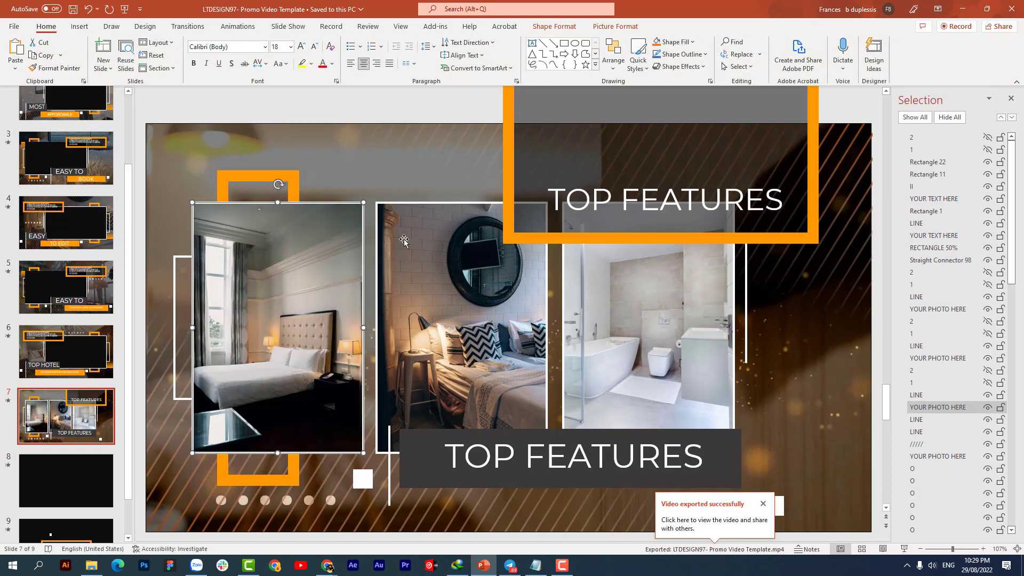
click(615, 26)
click(906, 69)
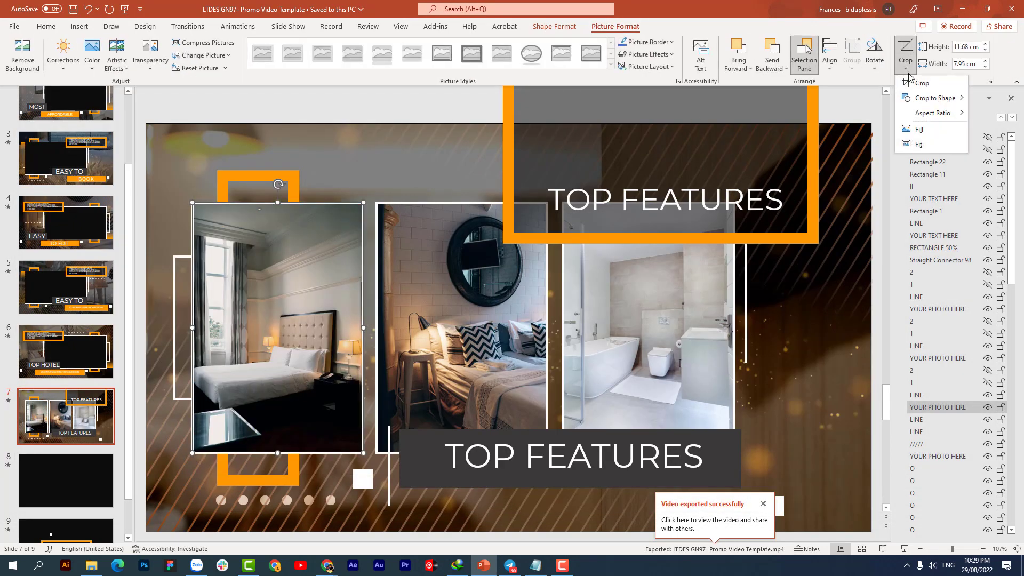
key(Escape)
- Fill the middle placeholder with the hanging-lamp bedroom photo and open its crop options
click(440, 308)
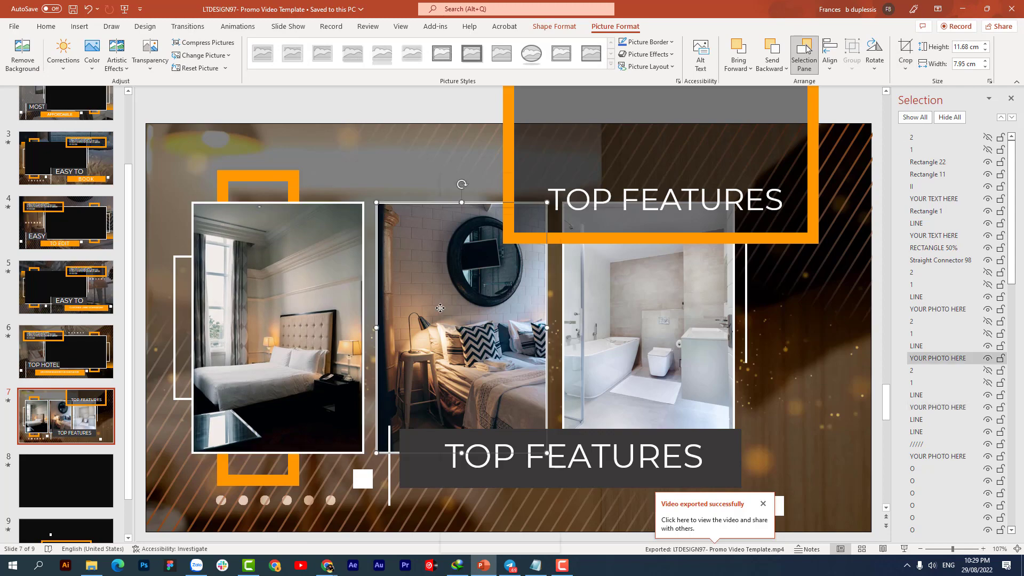
right_click(440, 308)
click(476, 186)
click(497, 394)
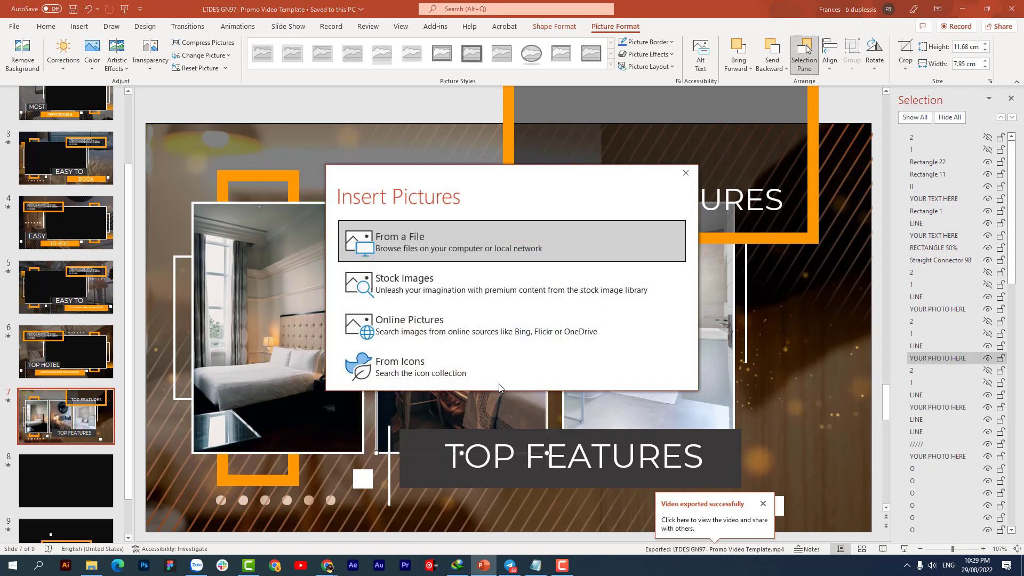
click(497, 237)
click(480, 216)
double_click(480, 216)
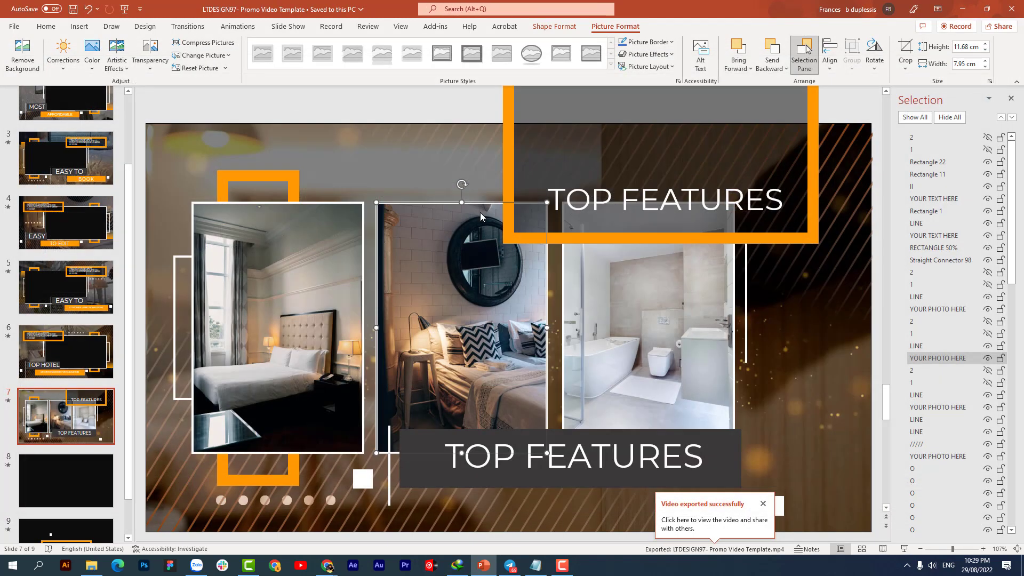
click(907, 71)
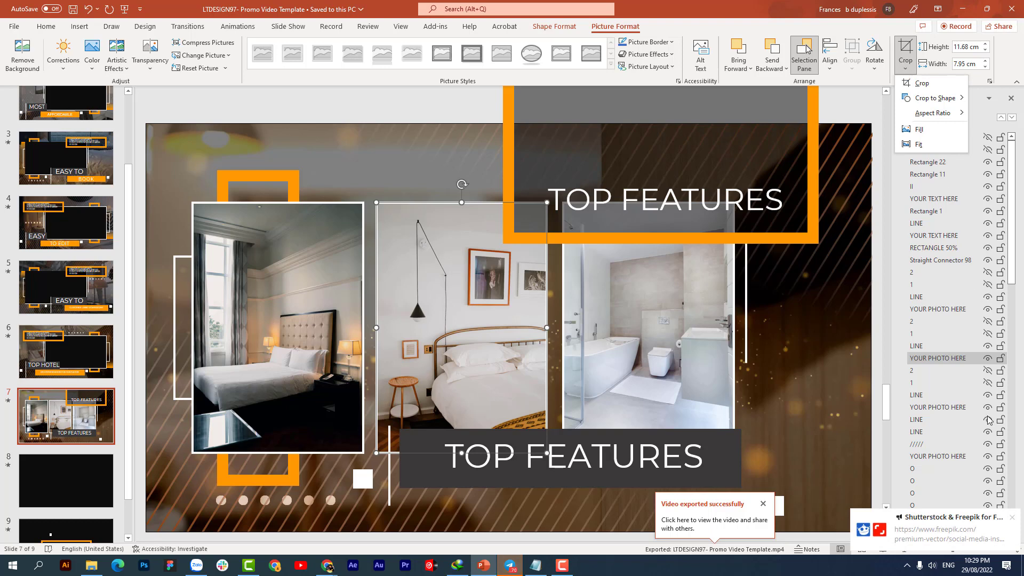
click(1012, 517)
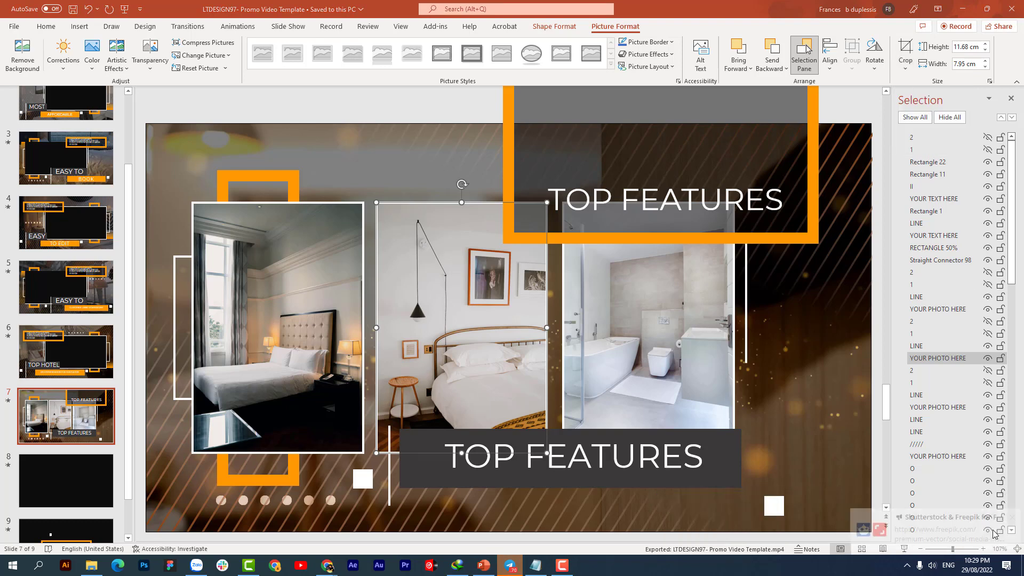
click(905, 564)
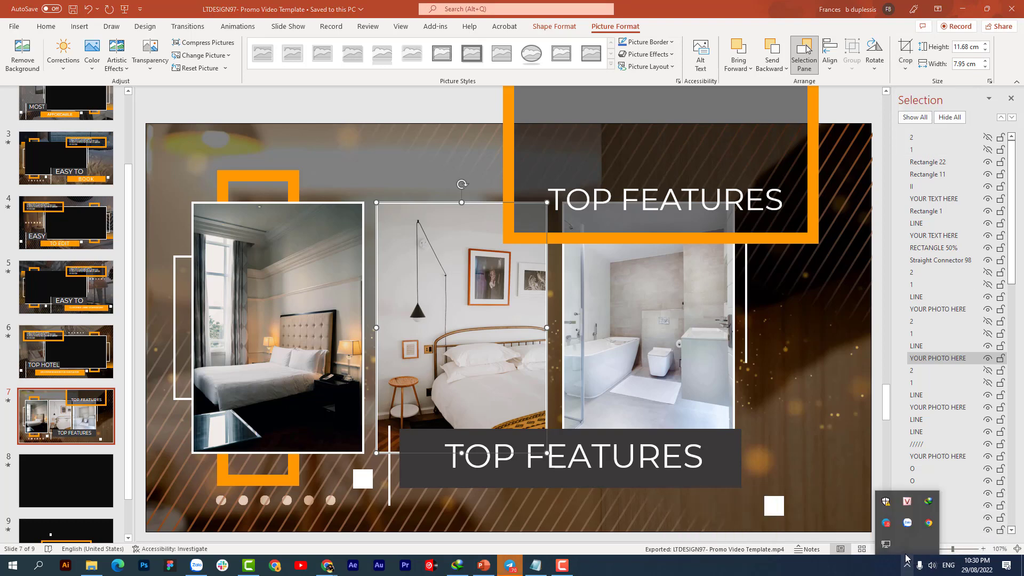
right_click(884, 529)
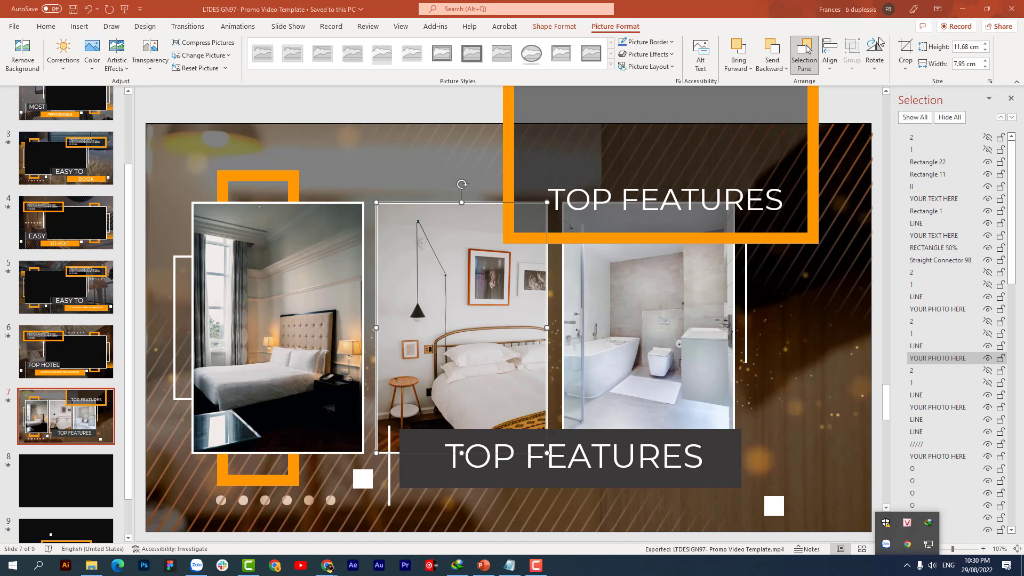
- Replace the bathroom photo with the restaurant photo from a file, cropped to Fill
click(654, 295)
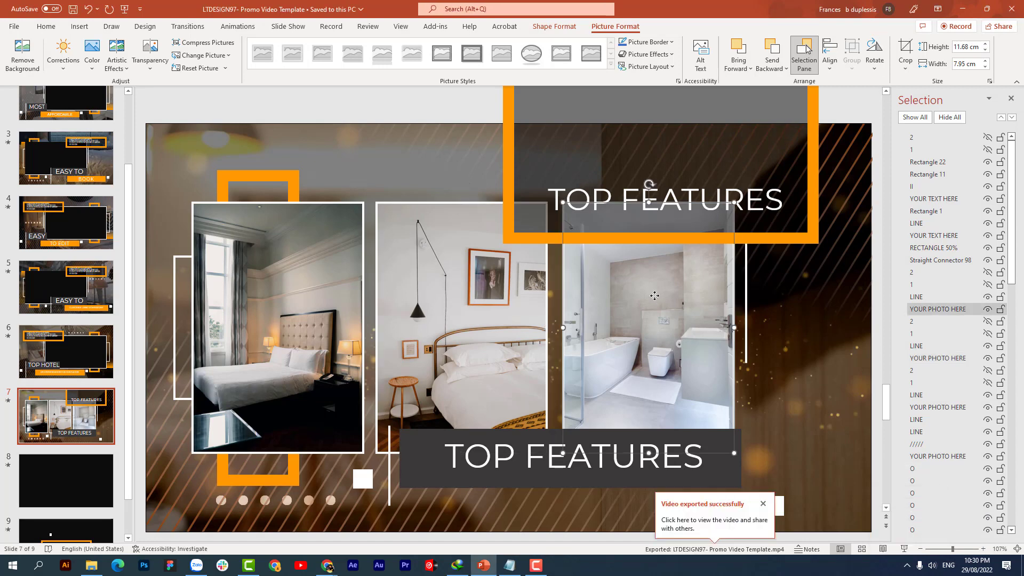
right_click(654, 297)
click(688, 194)
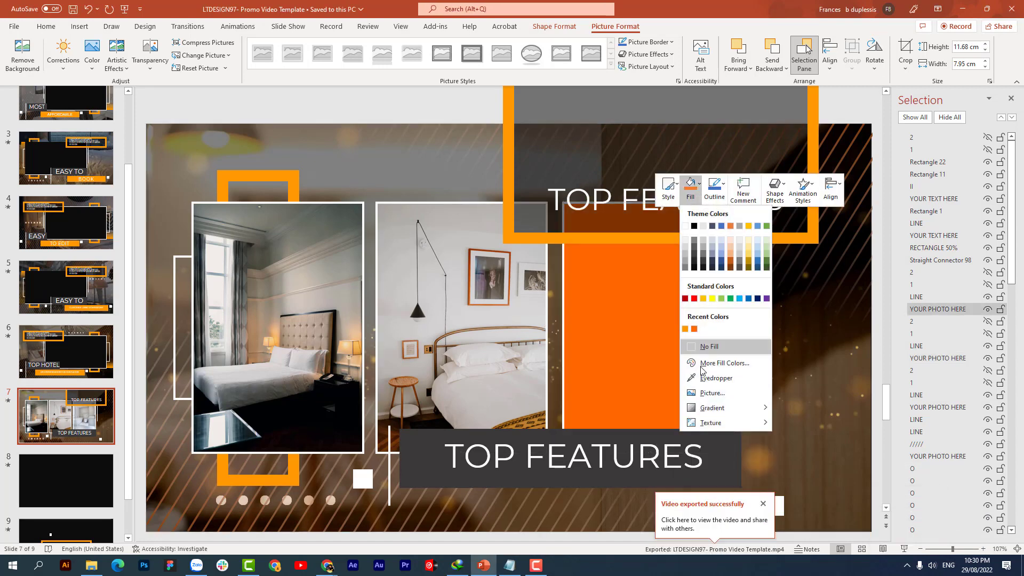
click(706, 395)
click(553, 247)
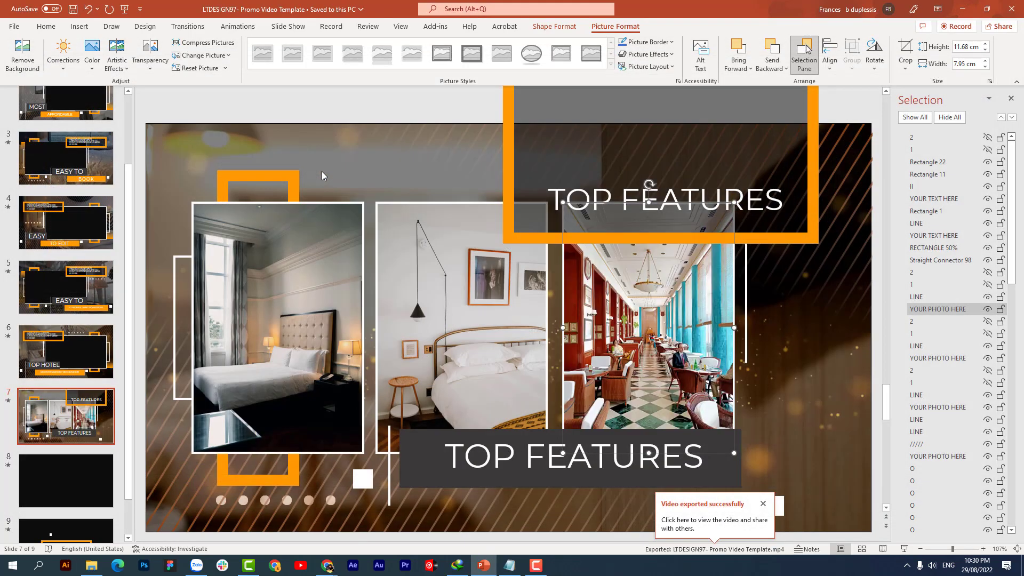
click(904, 68)
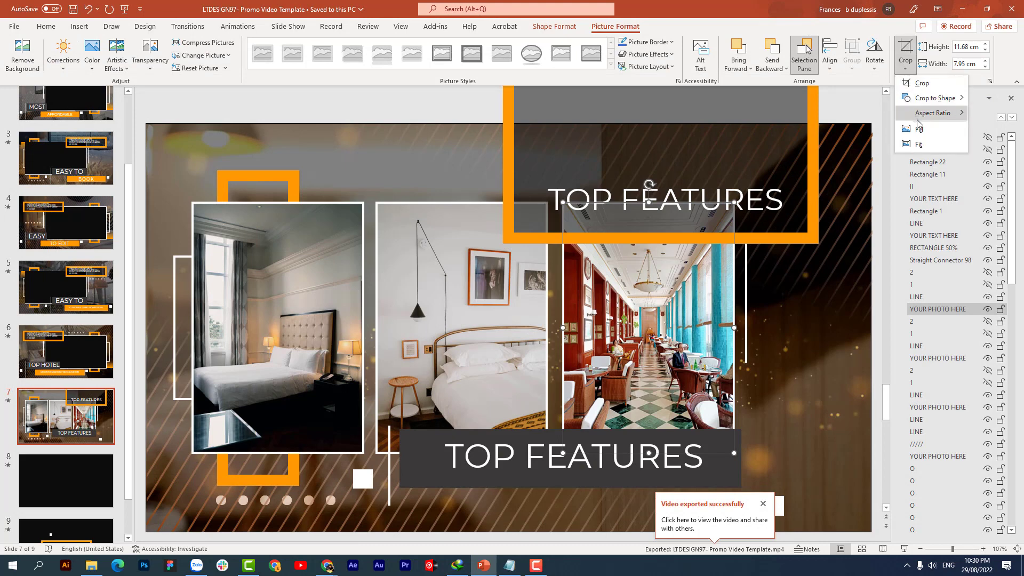
click(917, 126)
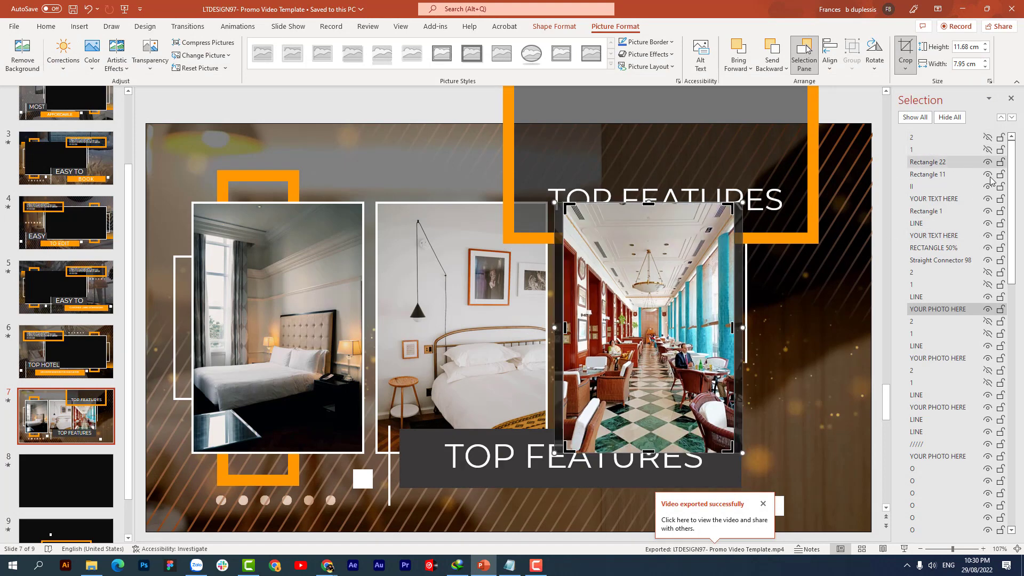
- Unhide the cover layers above the photos in the Selection Pane and deselect everything
click(988, 272)
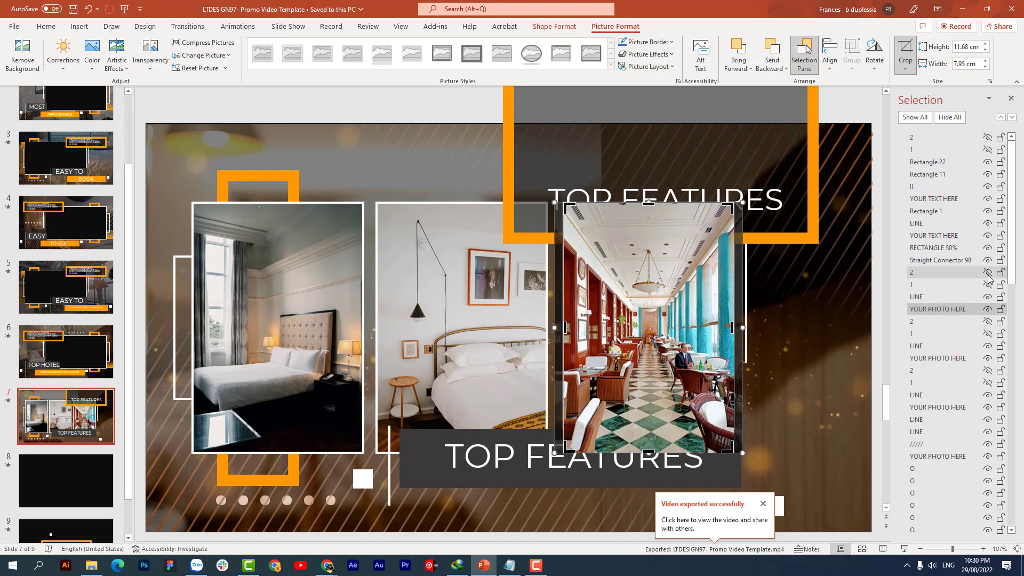
click(988, 284)
click(988, 321)
click(988, 333)
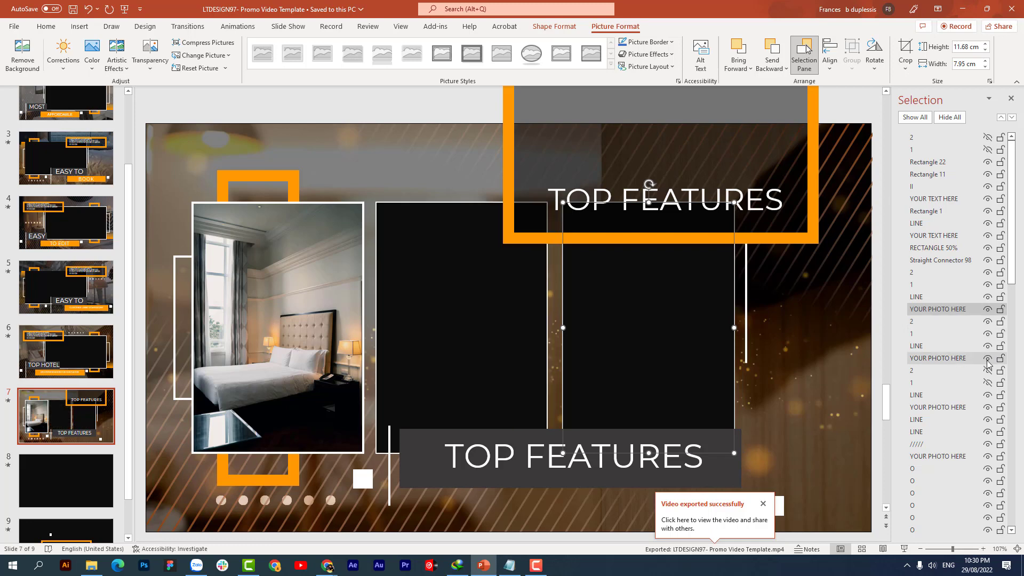
click(987, 370)
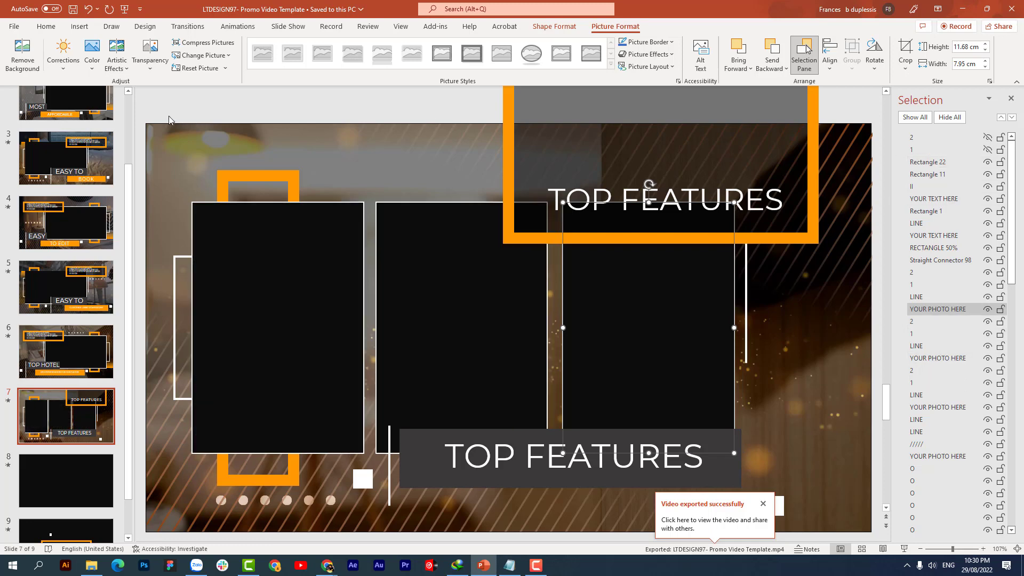
click(8, 400)
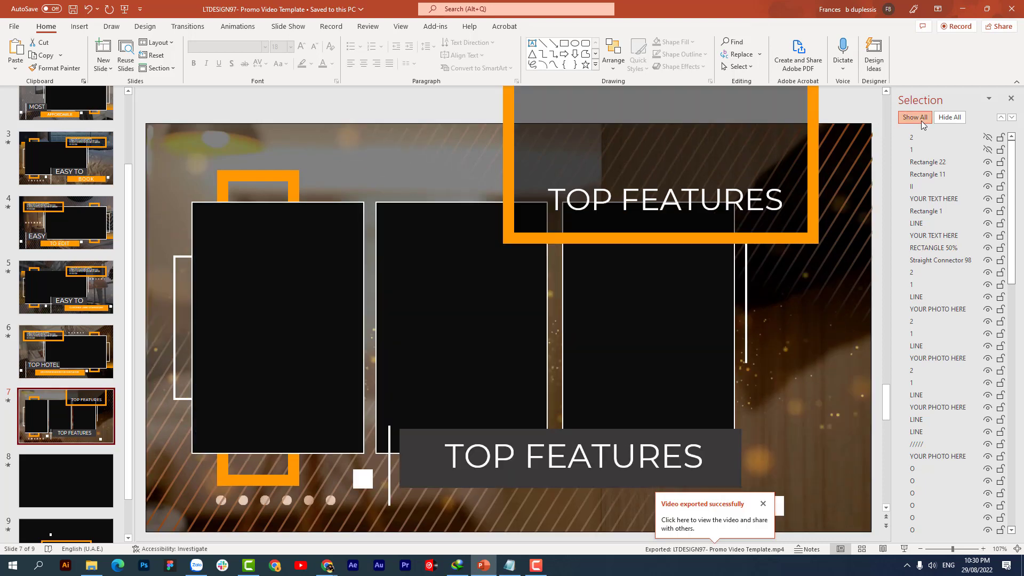
- Show all hidden objects on slide 7, preview its animation, then go to slide 1
click(920, 120)
click(8, 401)
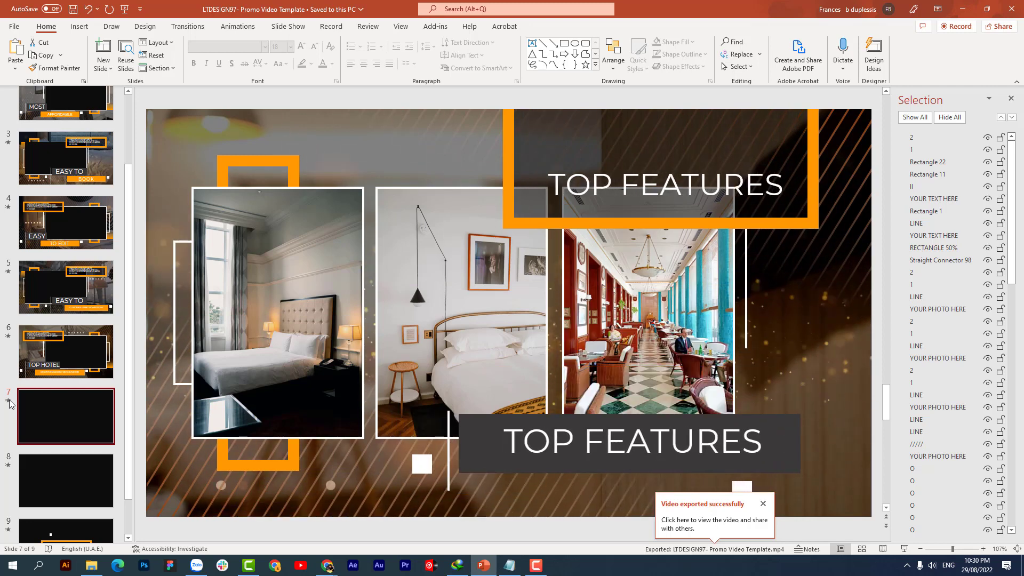
click(8, 401)
scroll(60, 330, up, 3)
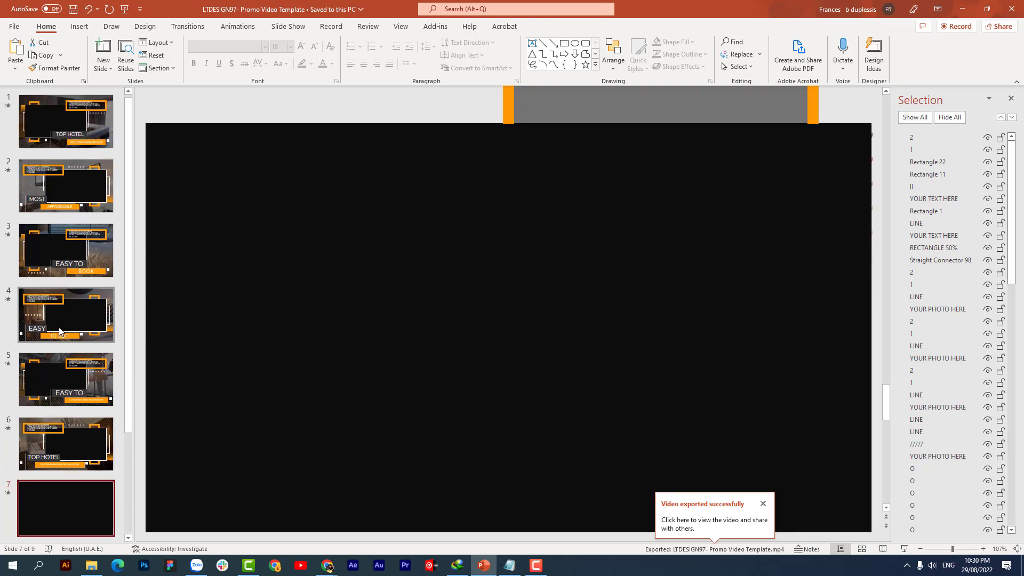
click(65, 122)
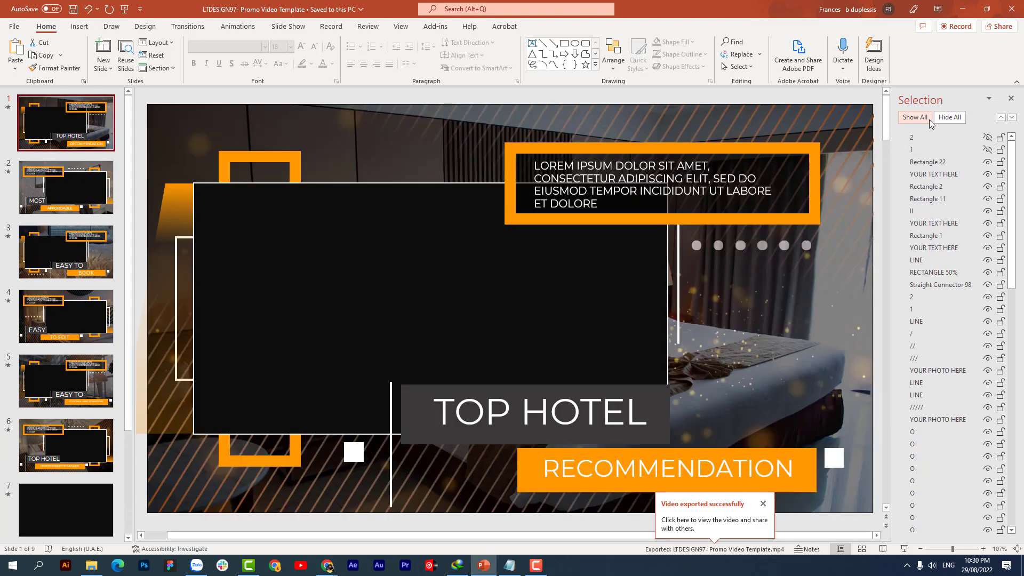
- Check slide 4's Lorem ipsum, EASY and TO EDIT text, then move to slide 5
scroll(361, 149, down, 1)
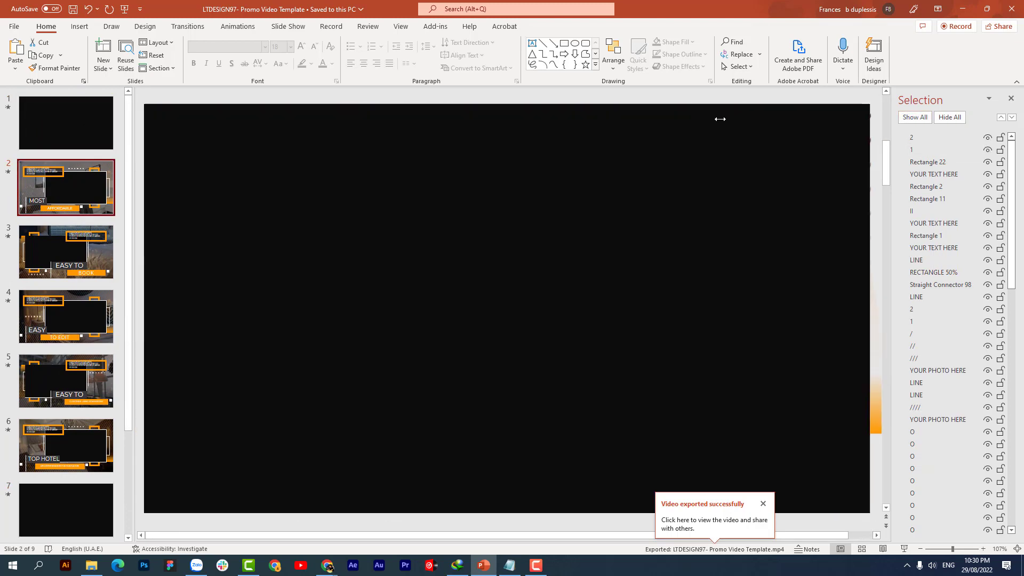
scroll(269, 244, down, 1)
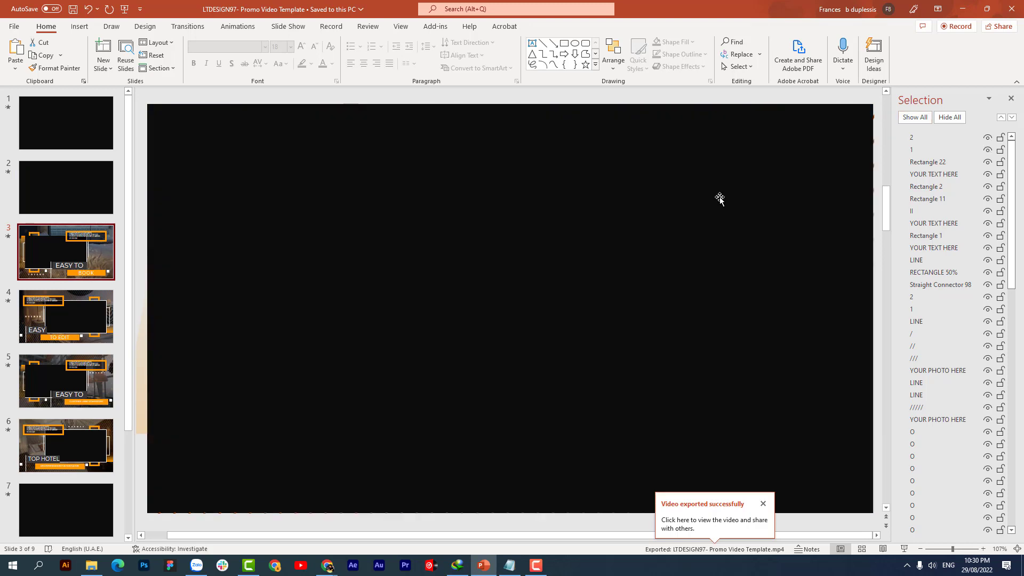
click(52, 319)
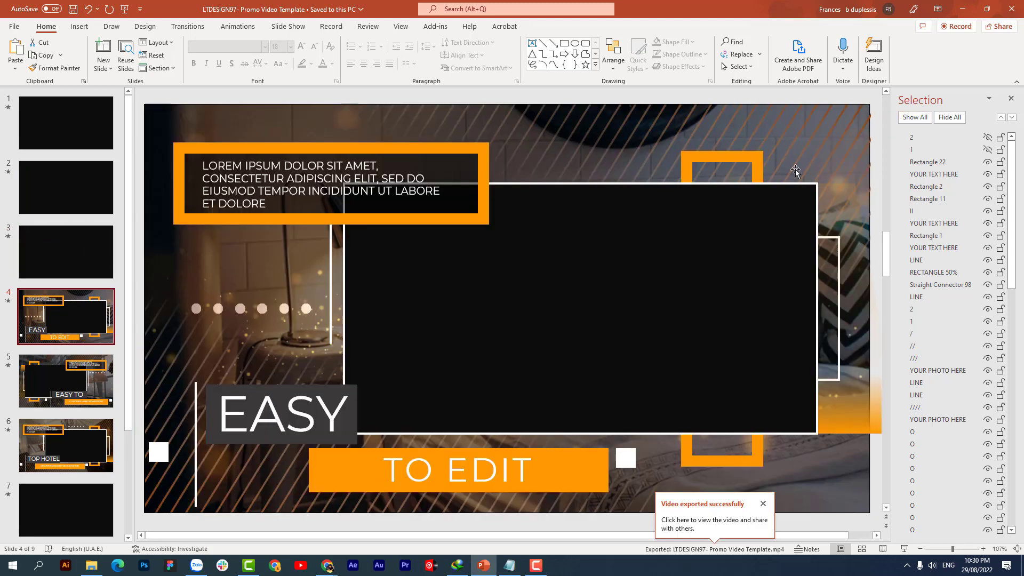
click(304, 179)
drag(265, 204, 202, 165)
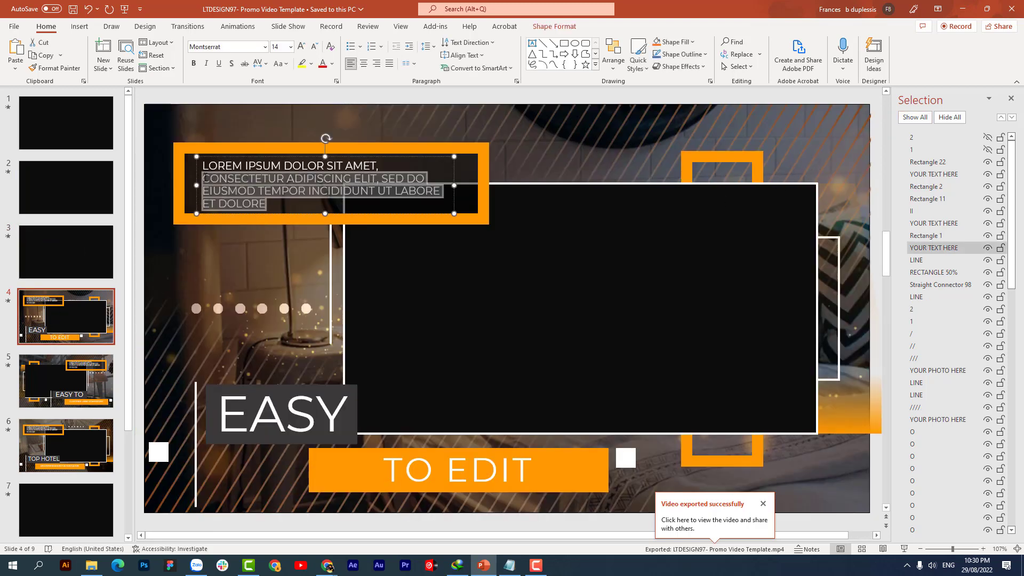
click(315, 421)
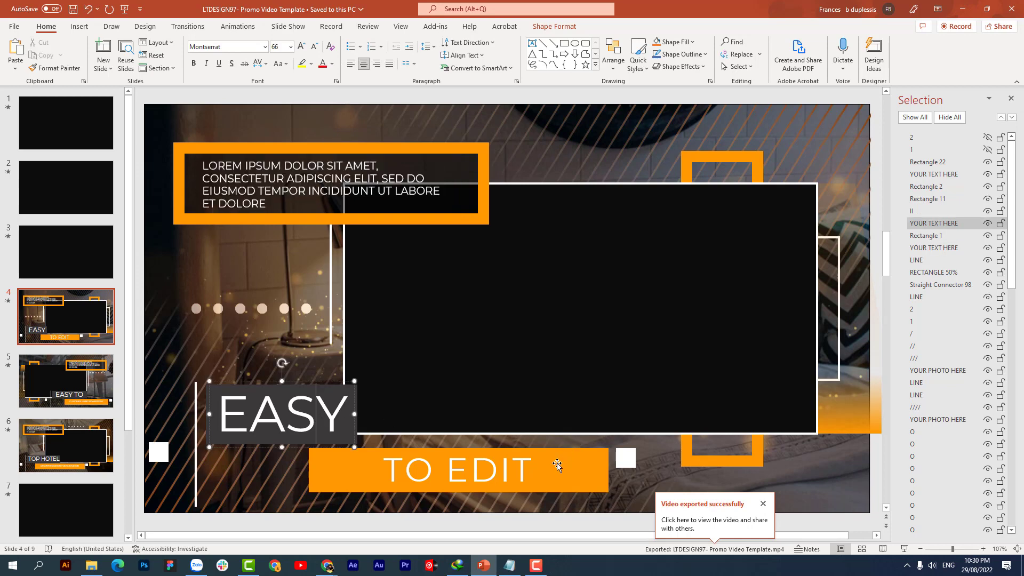
click(509, 470)
click(66, 316)
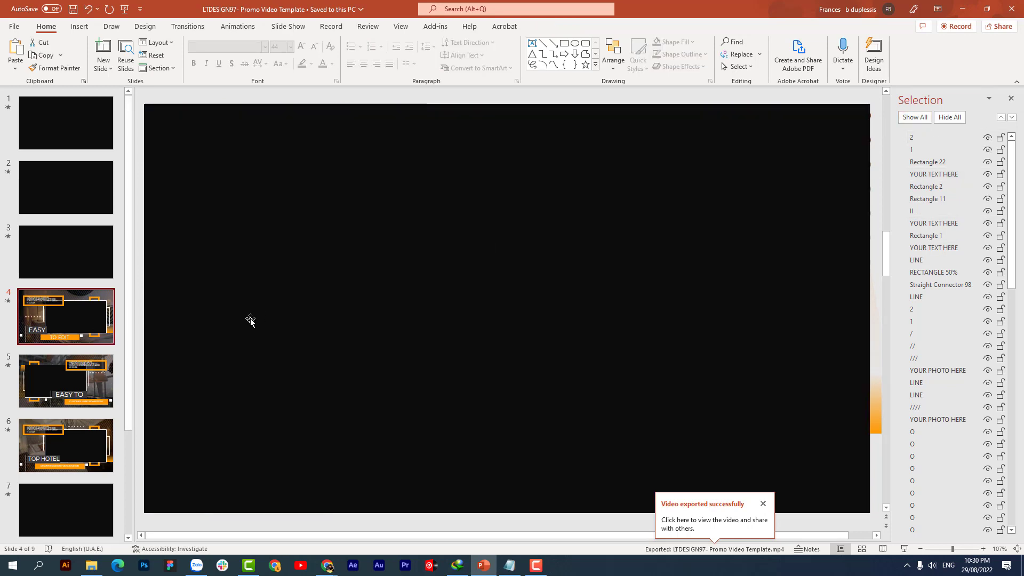
key(Down)
key(Down)
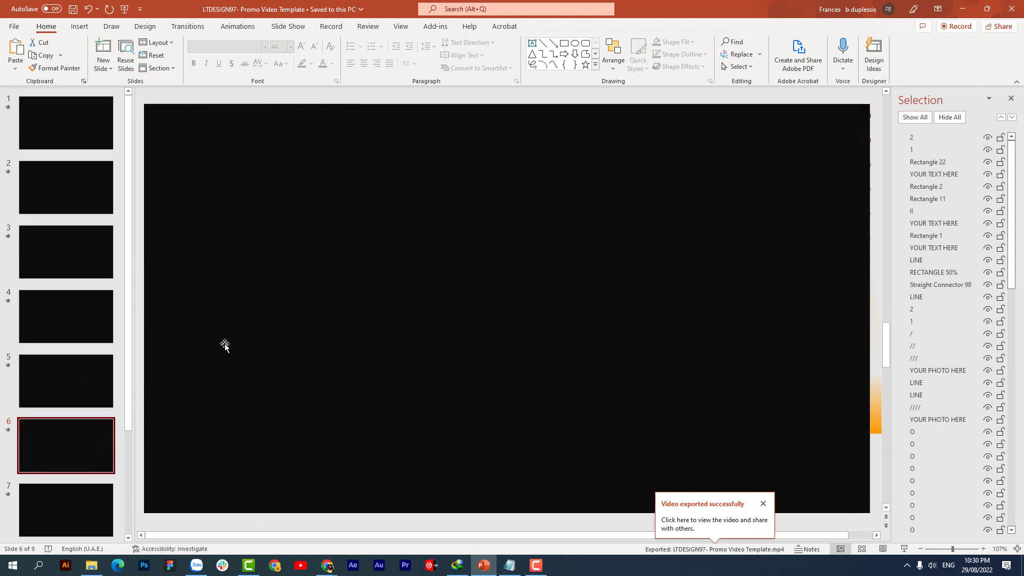
click(15, 26)
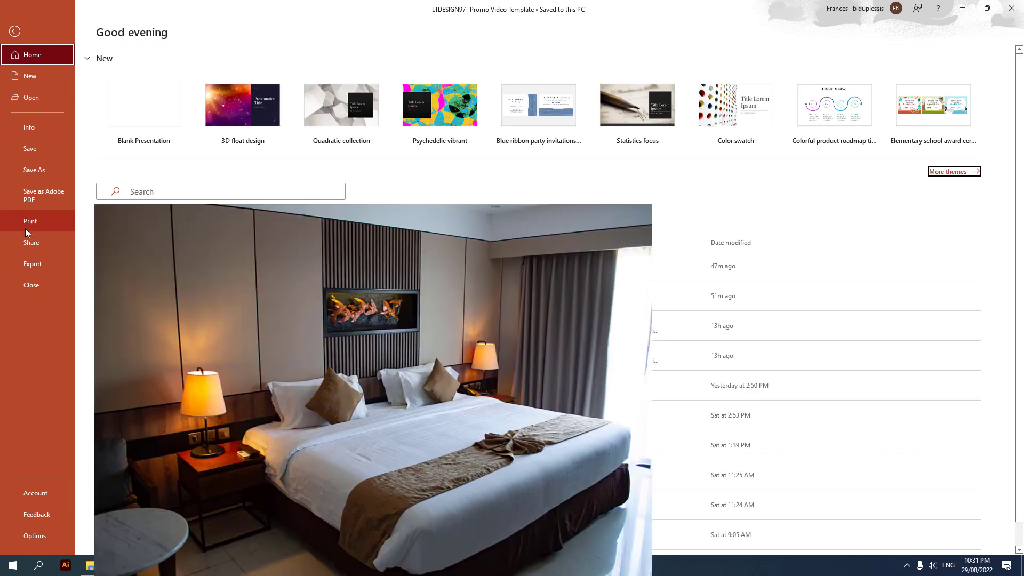
- Export a Full HD 1080p MP4 named 'LTDESIGN97- Promo Video Template V2'
click(31, 265)
click(172, 131)
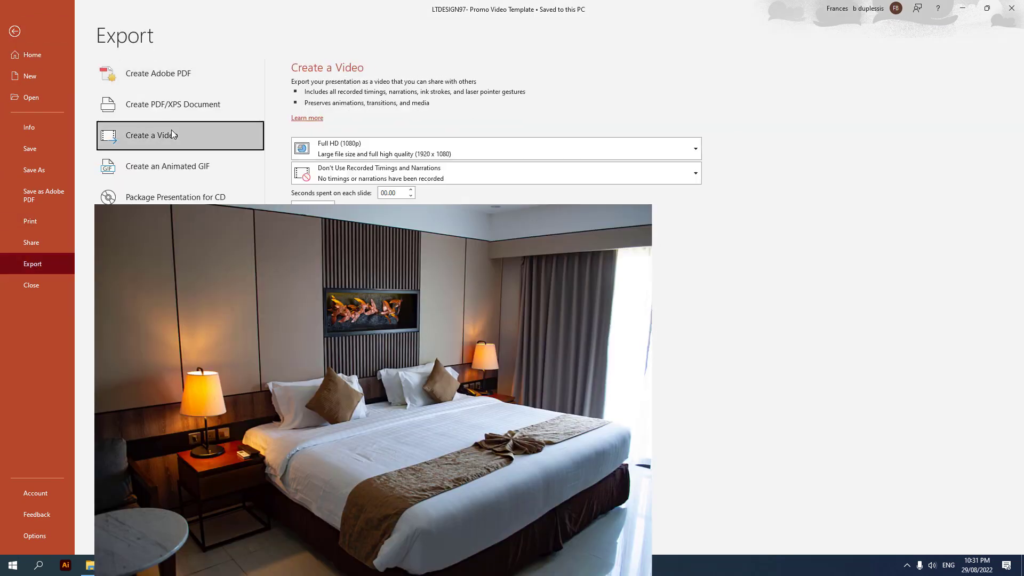
click(402, 196)
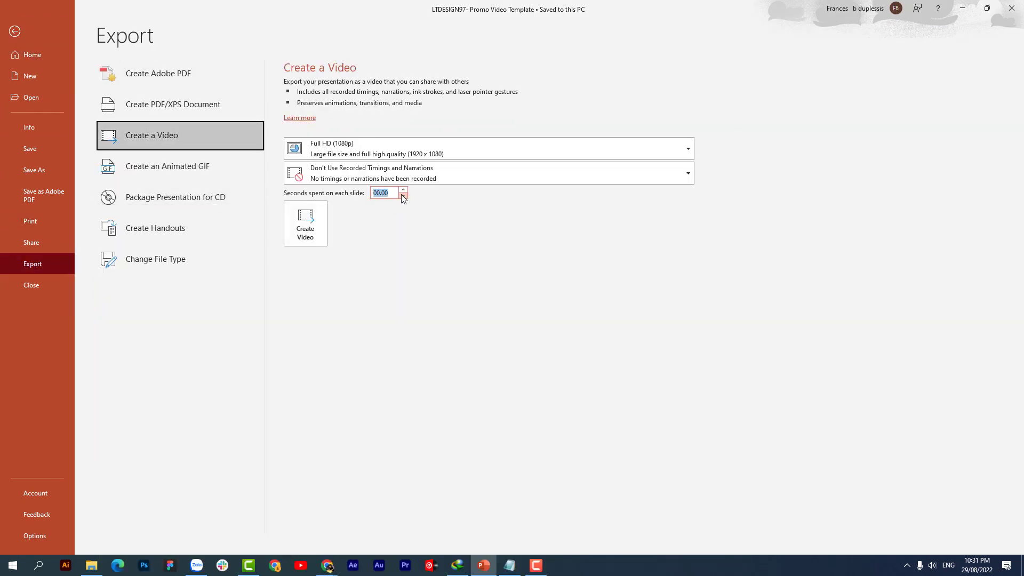
click(408, 155)
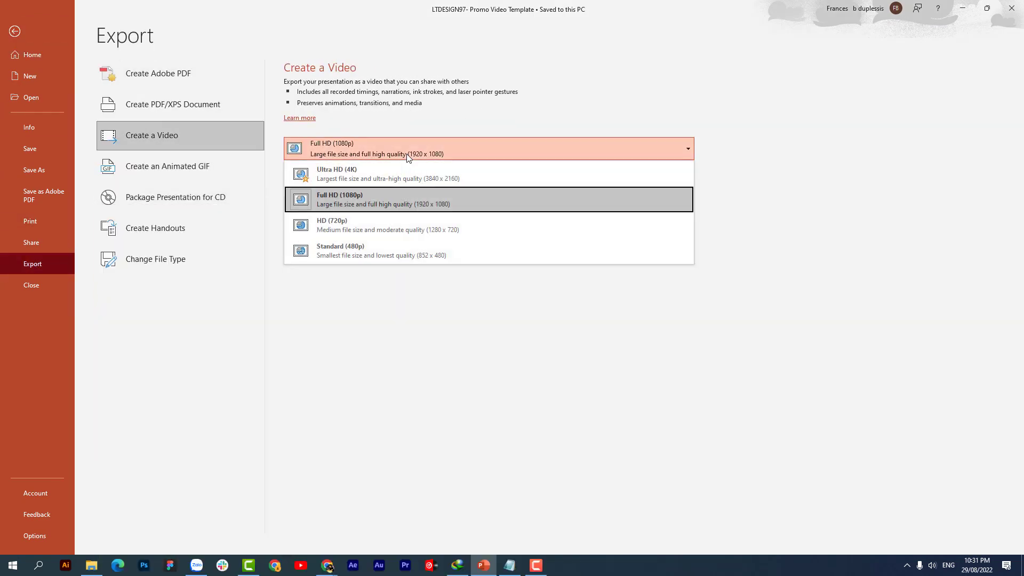
click(339, 201)
click(313, 235)
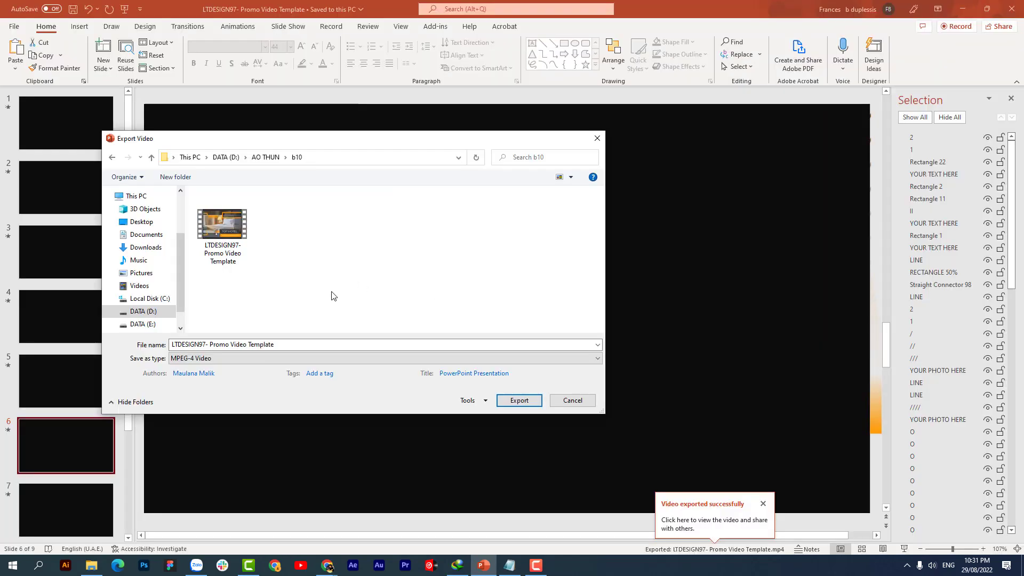
click(259, 344)
key(ctrl+a)
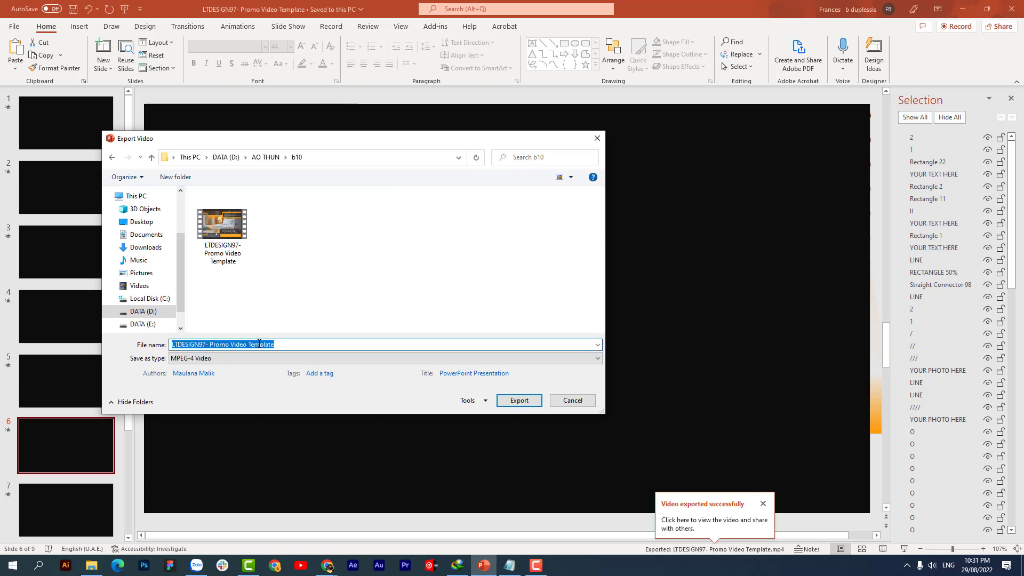
click(229, 345)
text(V2)
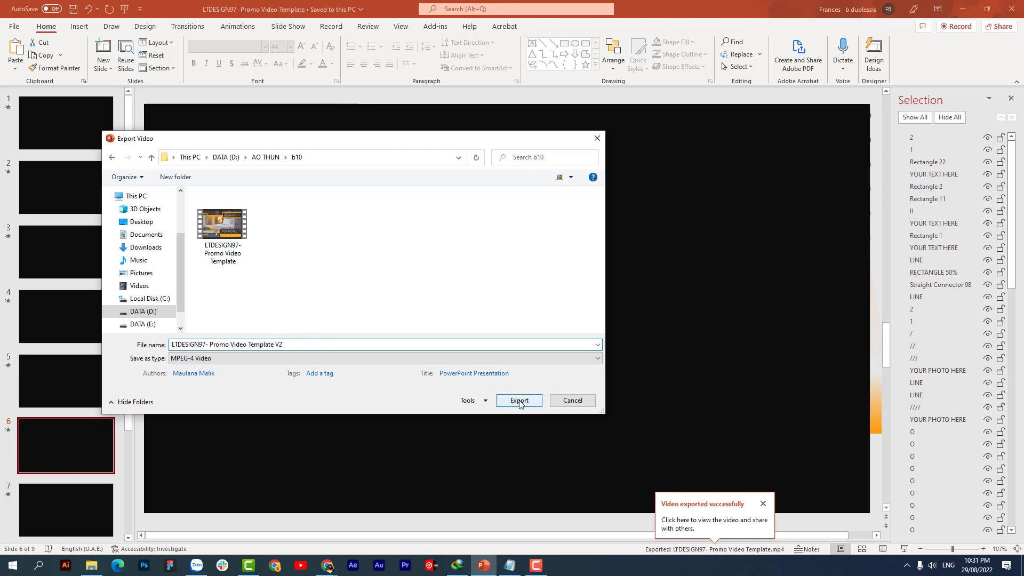
click(597, 138)
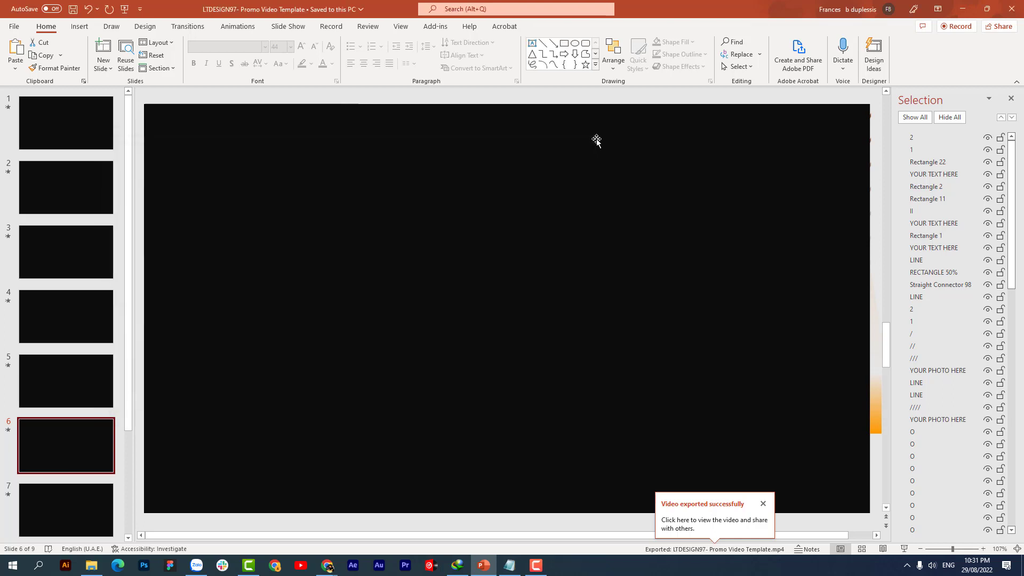